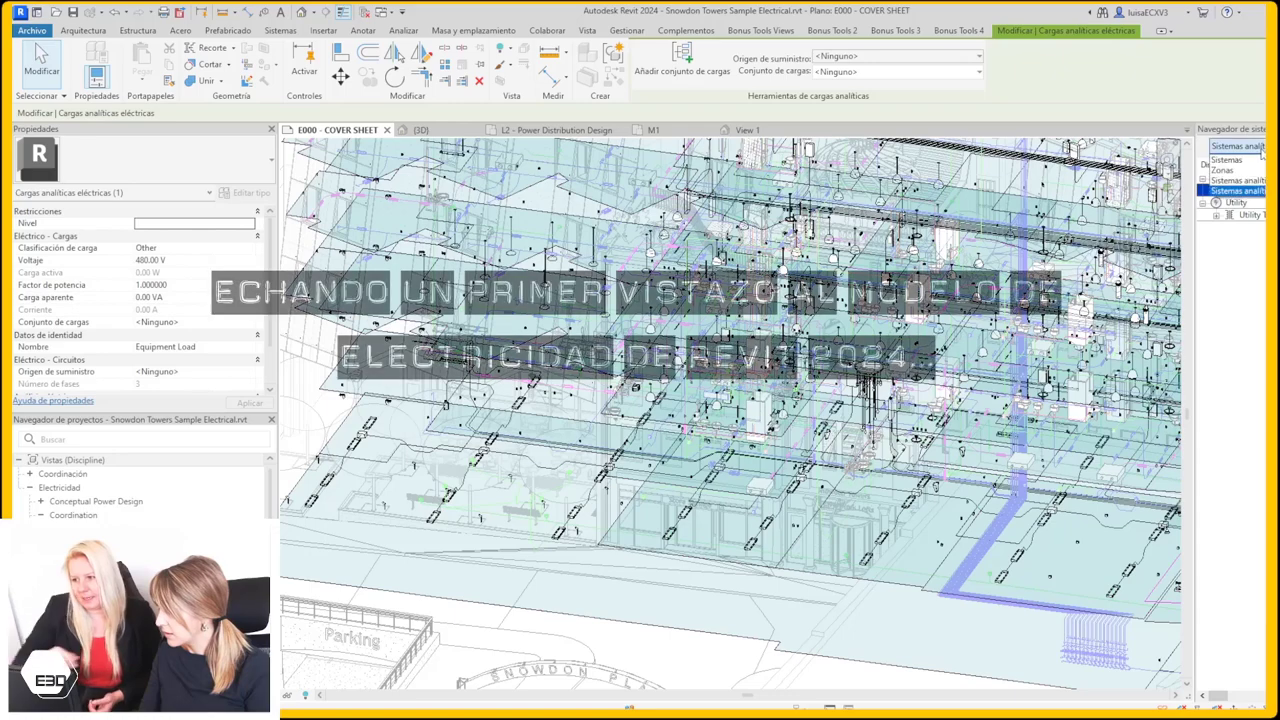
- Switch the System Browser to Systems and expand the Sin asignar, Electricidad and Potencia nodes
{"action": "left_click", "coordinate": [1232, 160]}
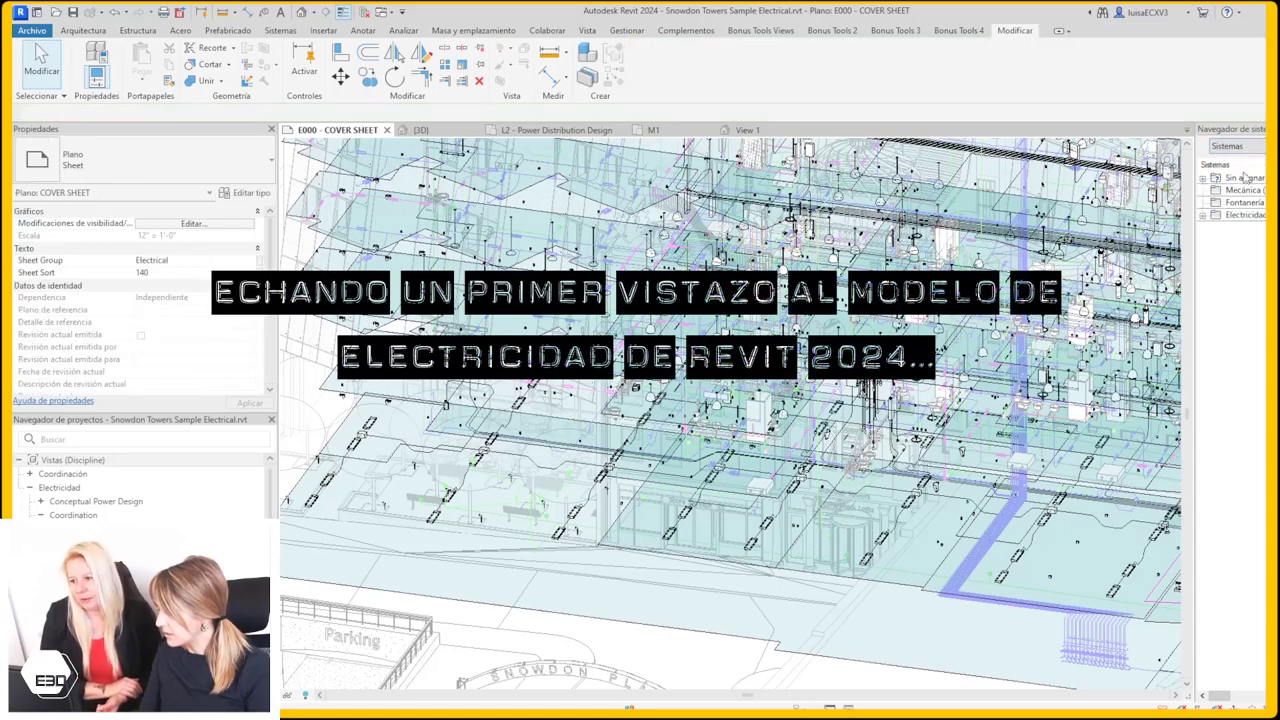
{"action": "left_click", "coordinate": [1216, 229]}
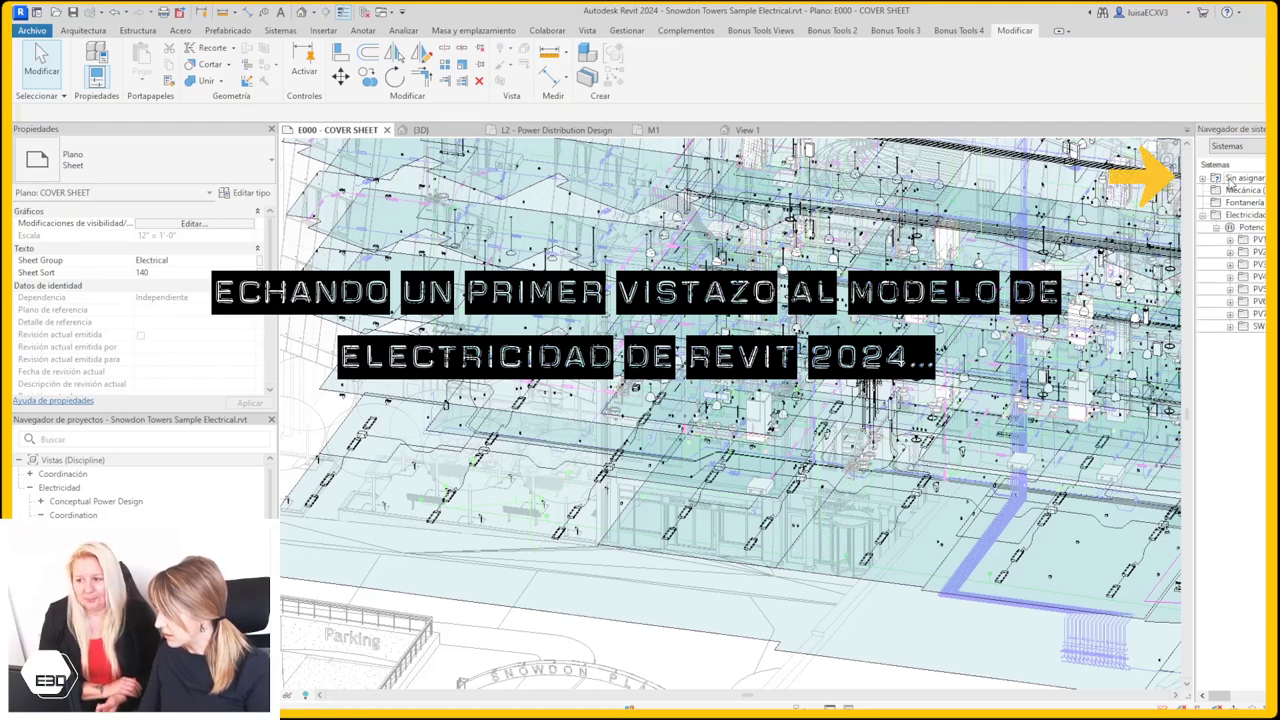
{"action": "left_click", "coordinate": [1203, 179]}
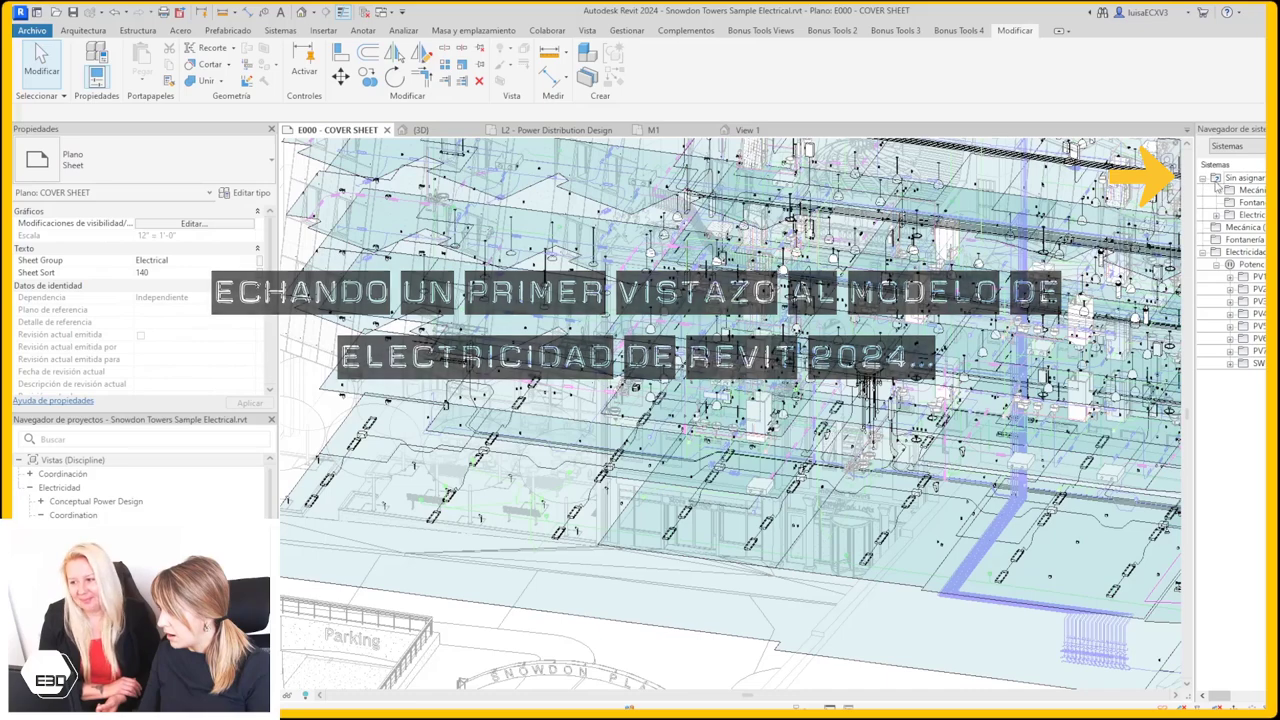
{"action": "left_click", "coordinate": [1216, 217]}
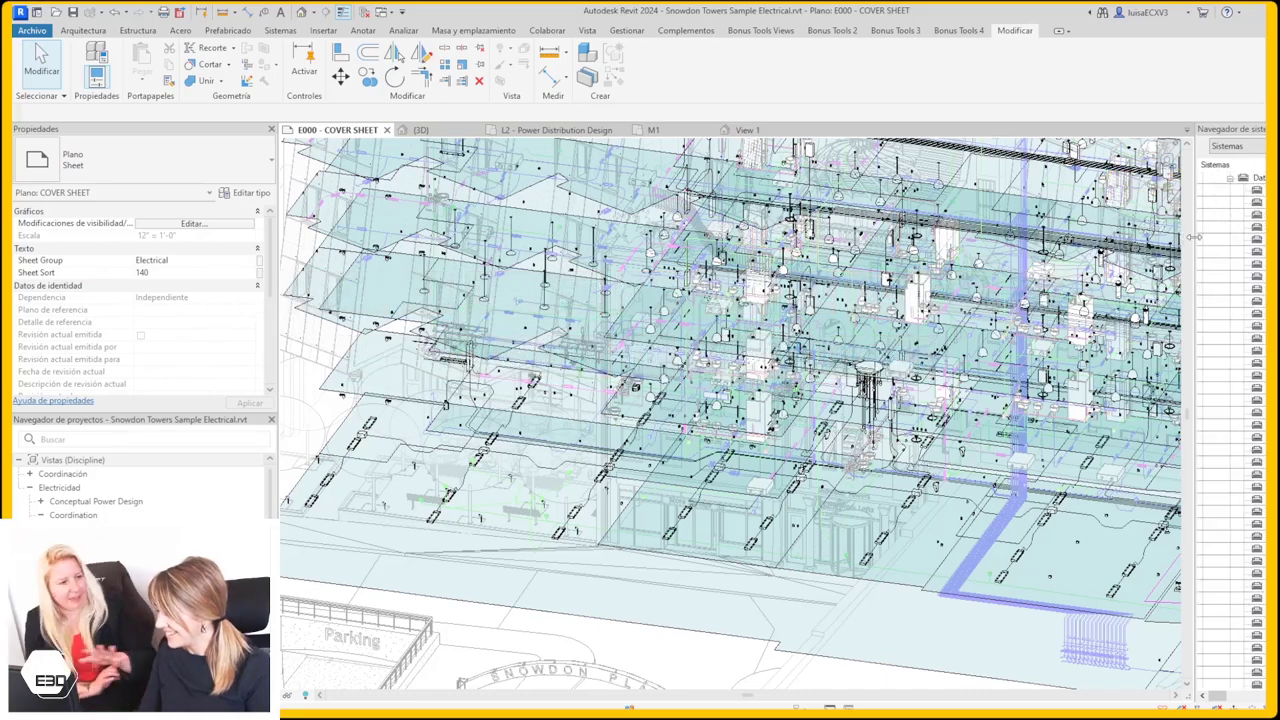
- Widen the System Browser and expand the unassigned Potencia devices
{"action": "left_click_drag", "start_coordinate": [1194, 240], "coordinate": [1120, 240]}
{"action": "scroll", "coordinate": [1180, 236], "scroll_direction": "down", "scroll_amount": 1}
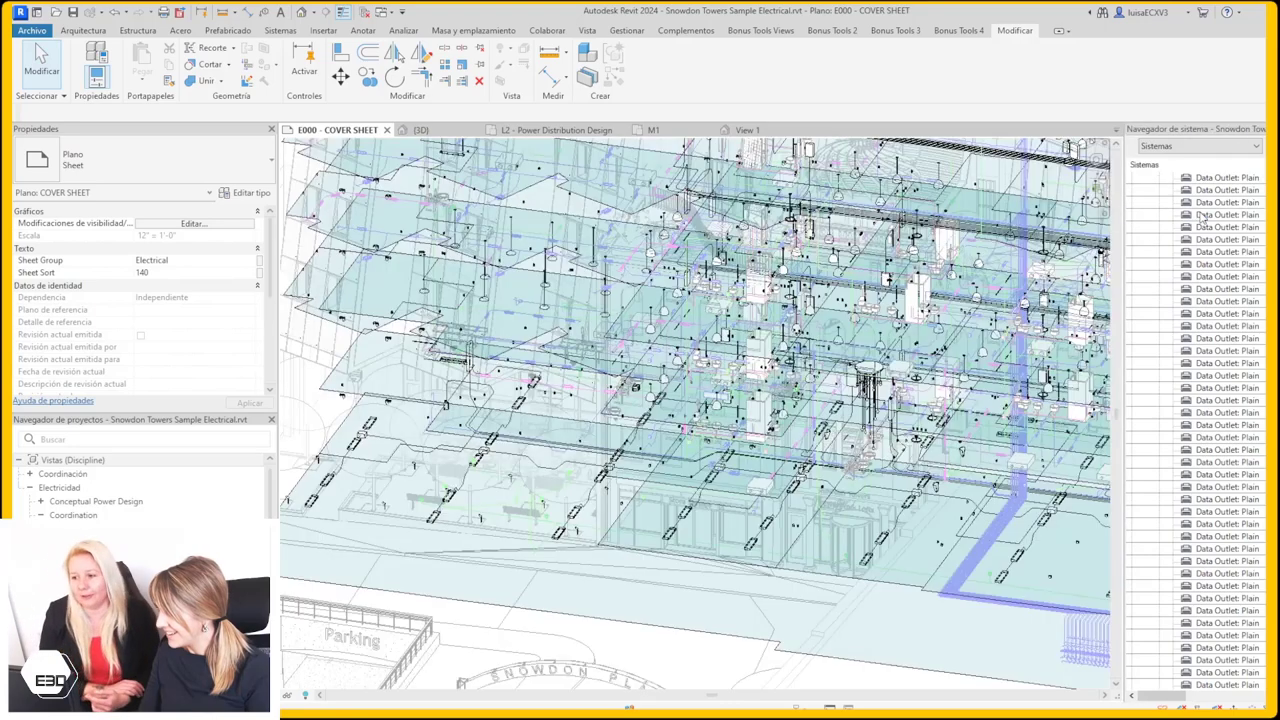
{"action": "scroll", "coordinate": [1203, 232], "scroll_direction": "down", "scroll_amount": 5}
{"action": "left_click", "coordinate": [1160, 512]}
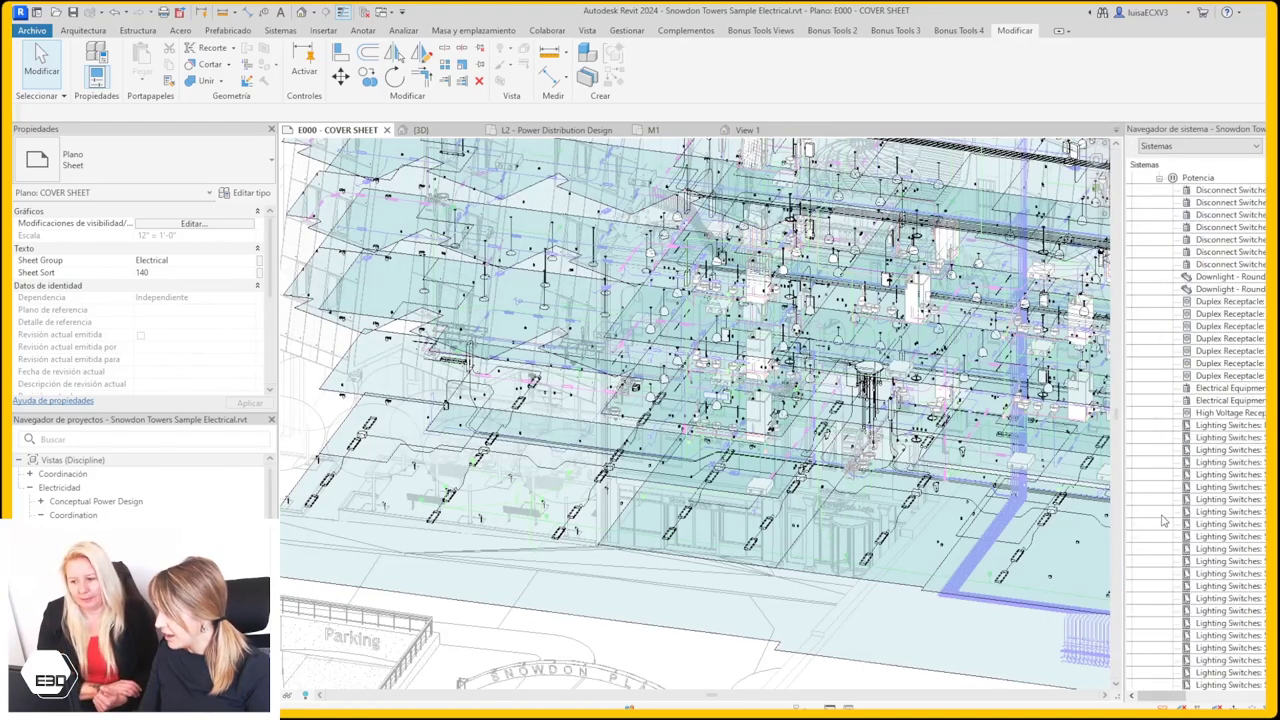
{"action": "left_click", "coordinate": [1190, 511]}
- Inspect the unassigned Duplex Receptacle, Disconnect Switch and 48" Recessed Lamp - Linear - LED rows
{"action": "left_click", "coordinate": [1248, 302]}
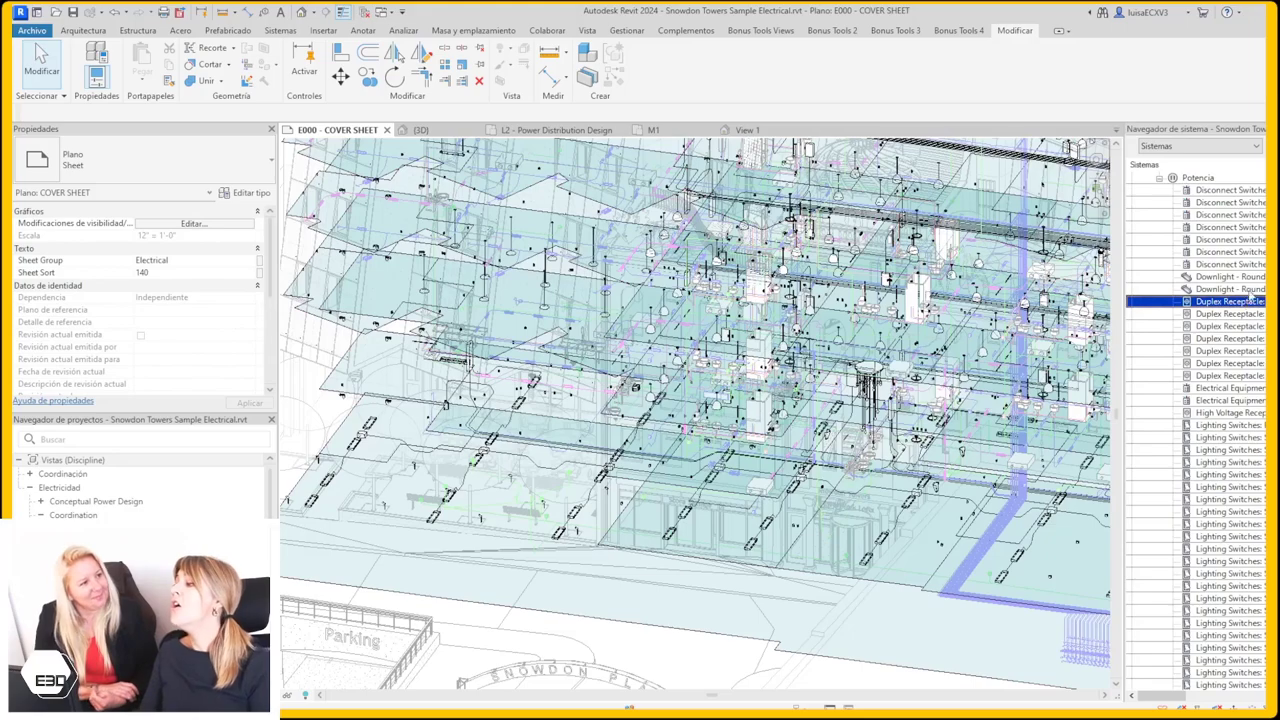
{"action": "left_click", "coordinate": [1255, 191]}
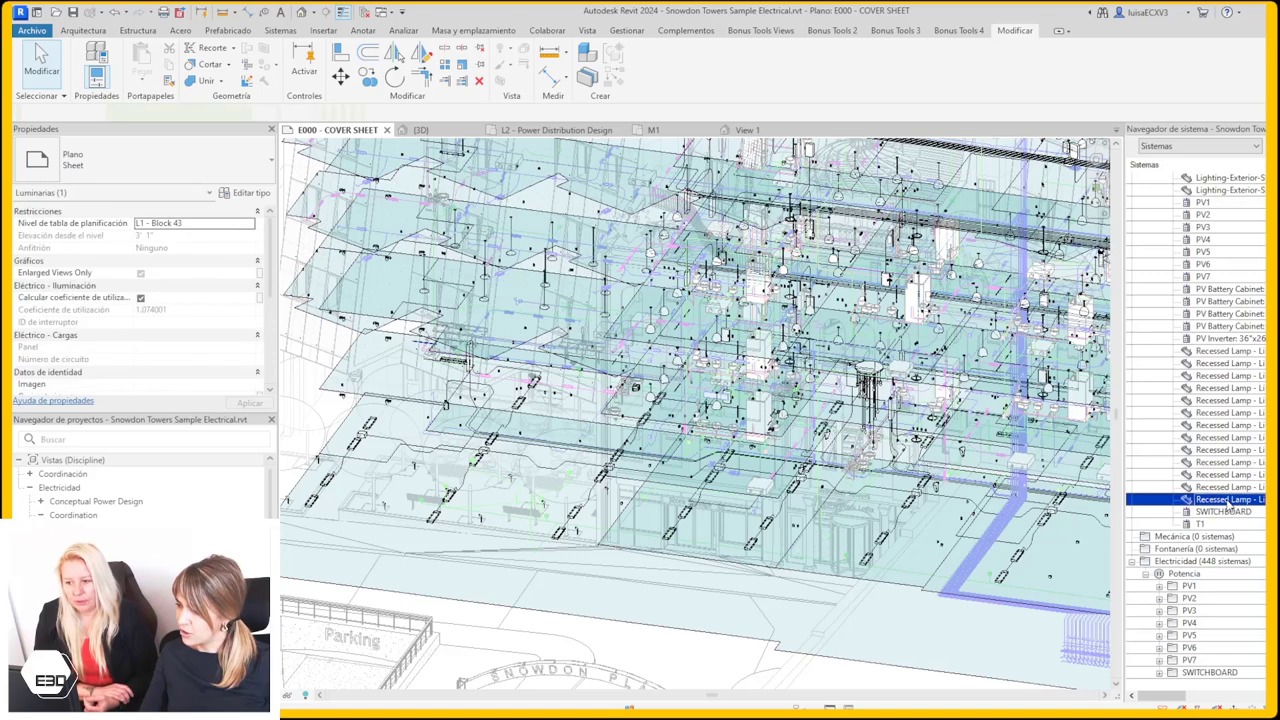
{"action": "left_click", "coordinate": [1224, 351], "text": "shift"}
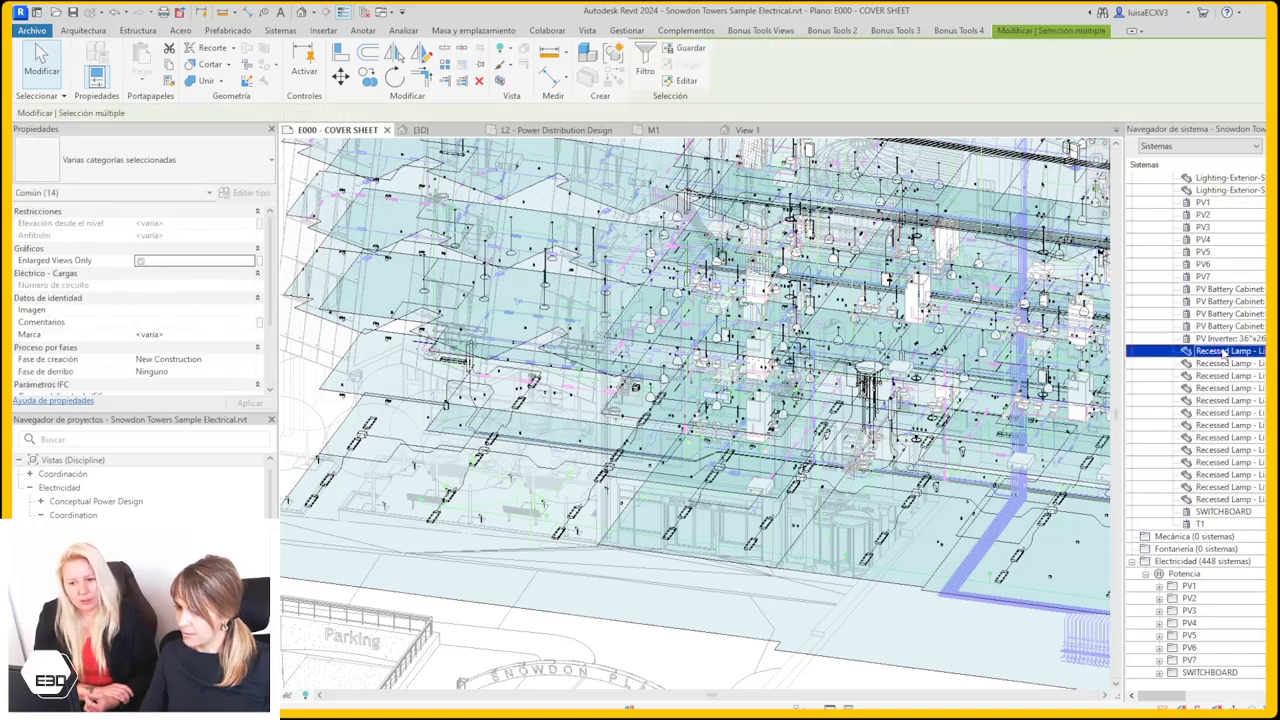
{"action": "left_click", "coordinate": [1222, 355]}
{"action": "left_click", "coordinate": [1192, 450], "text": "ctrl"}
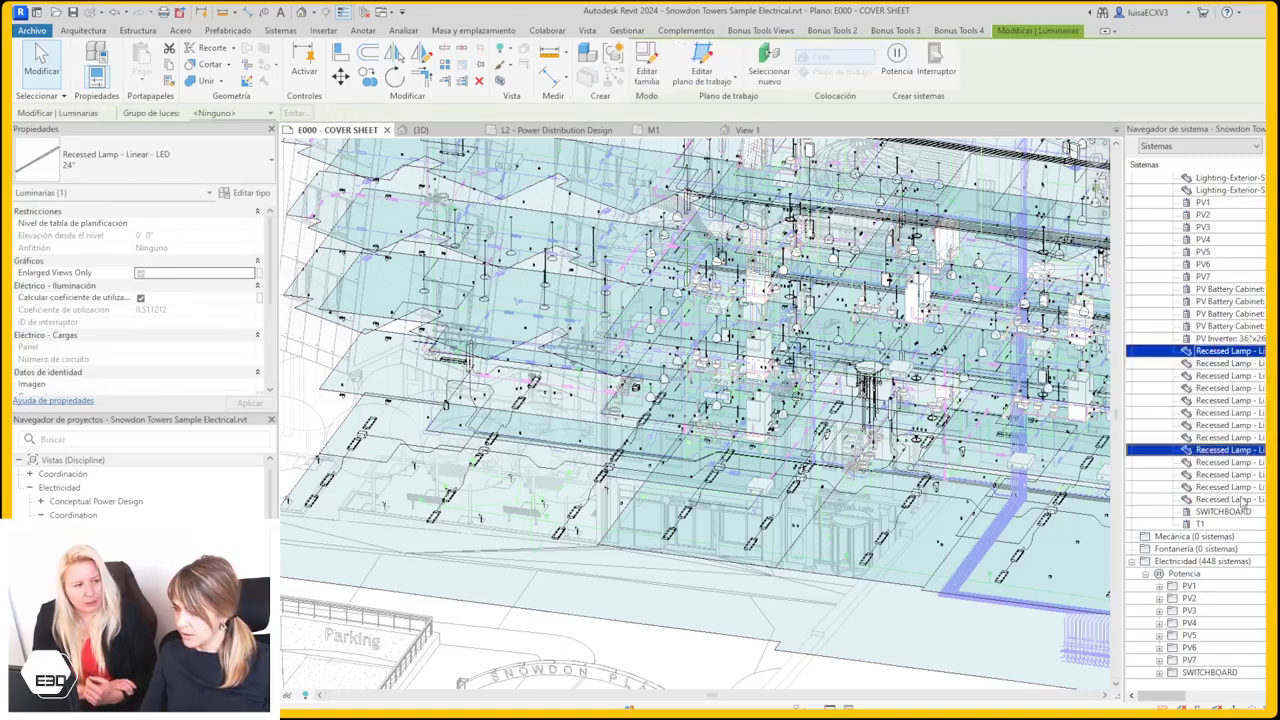
{"action": "left_click", "coordinate": [1240, 499]}
{"action": "scroll", "coordinate": [1045, 480], "scroll_direction": "down", "scroll_amount": 5}
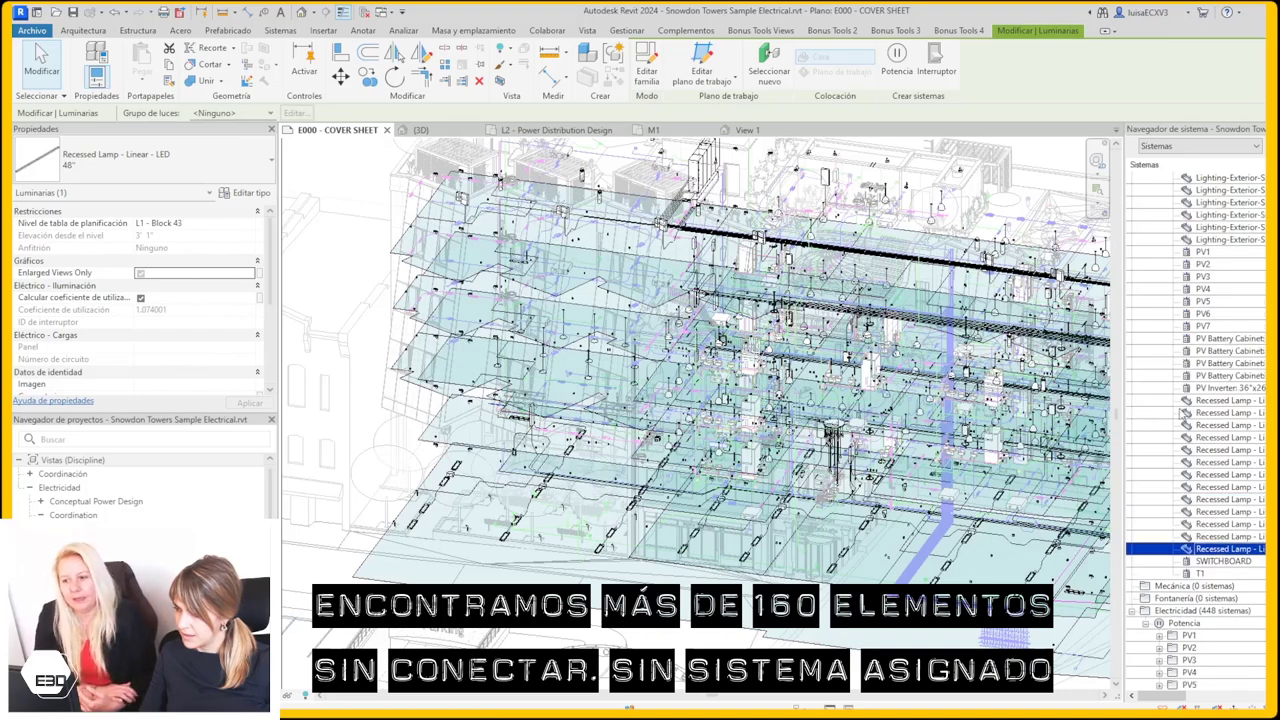
- Select several unassigned Lighting Switches rows in the System Browser
{"action": "scroll", "coordinate": [1180, 413], "scroll_direction": "up", "scroll_amount": 5}
{"action": "left_click", "coordinate": [1200, 450]}
{"action": "left_click", "coordinate": [1180, 413]}
{"action": "scroll", "coordinate": [1178, 413], "scroll_direction": "up", "scroll_amount": 4}
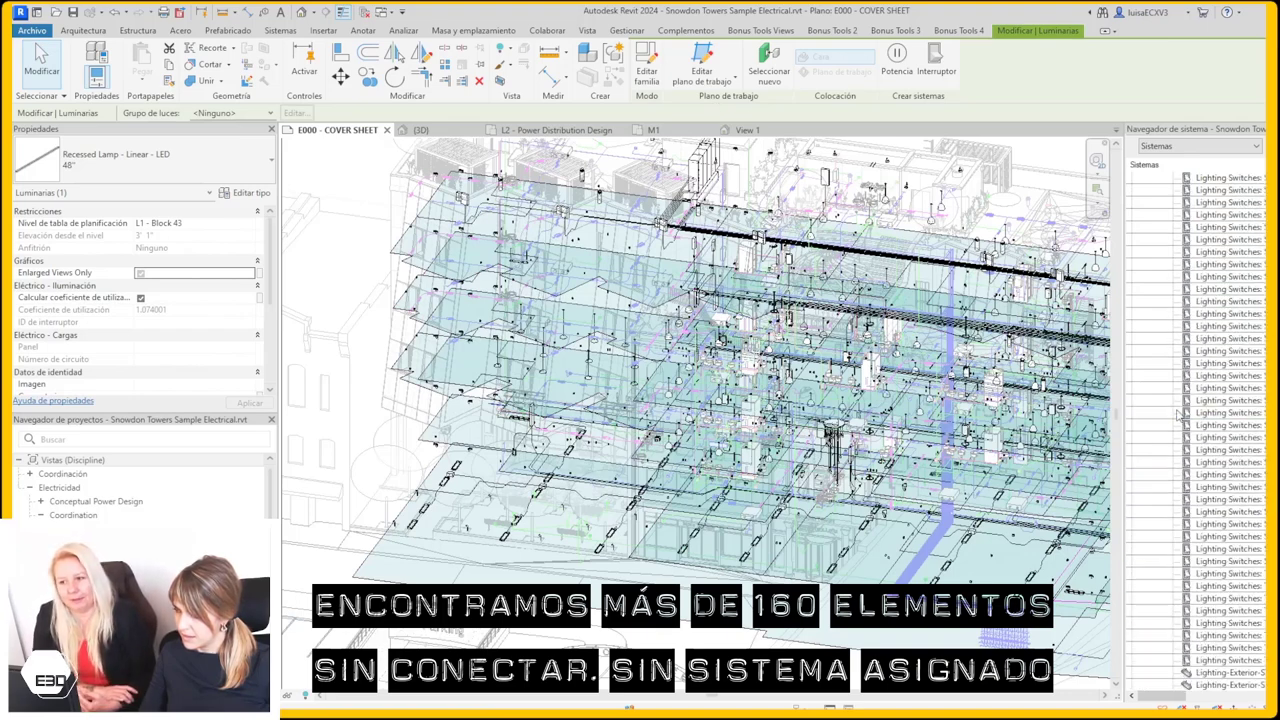
{"action": "left_click", "coordinate": [1175, 413]}
{"action": "scroll", "coordinate": [1172, 413], "scroll_direction": "up", "scroll_amount": 2}
{"action": "scroll", "coordinate": [1168, 413], "scroll_direction": "up", "scroll_amount": 3}
{"action": "left_click", "coordinate": [1166, 412]}
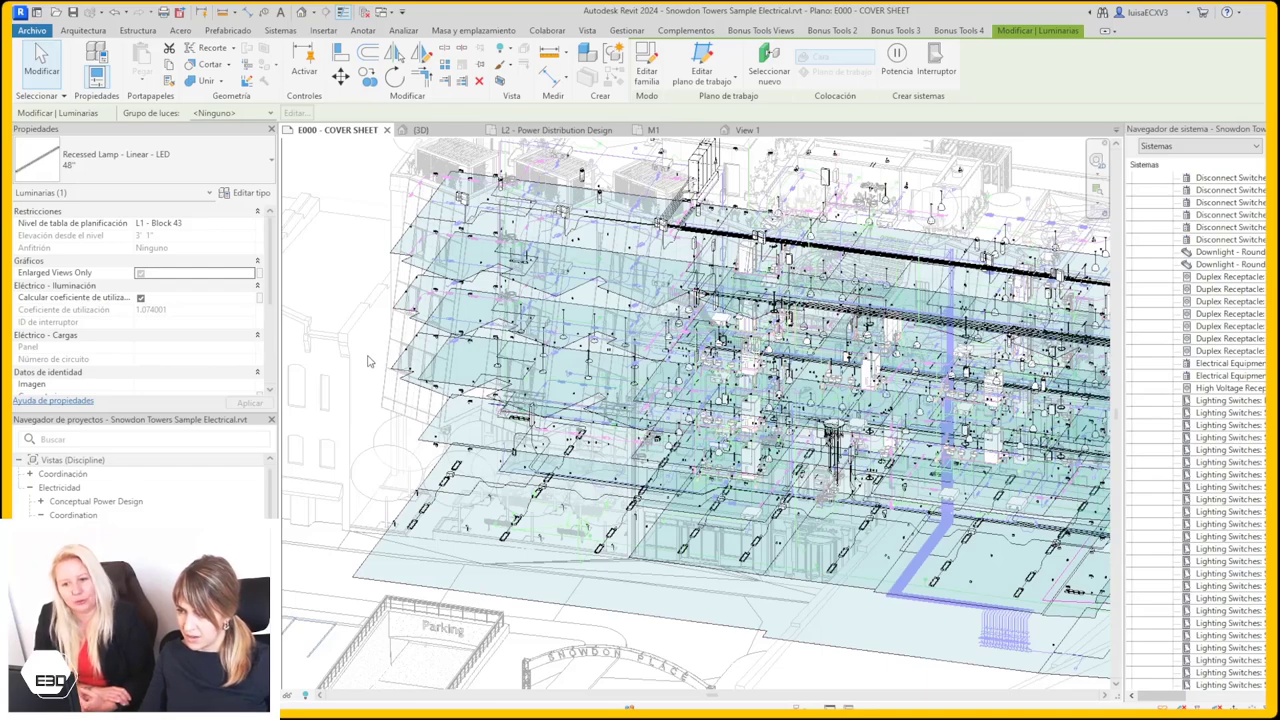
- Use Show on an unassigned lighting switch, then open the default {3D} view
{"action": "scroll", "coordinate": [800, 350], "scroll_direction": "up", "scroll_amount": 3}
{"action": "key", "text": "Escape"}
{"action": "scroll", "coordinate": [570, 380], "scroll_direction": "up", "scroll_amount": 3}
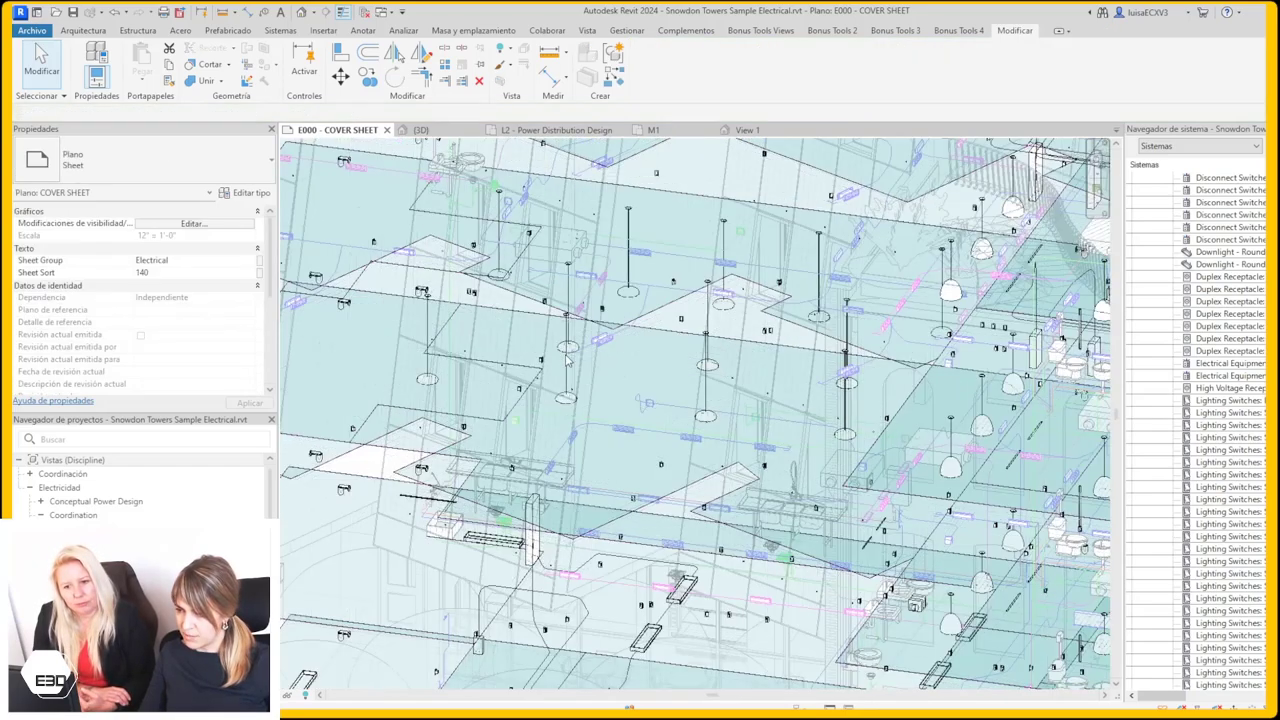
{"action": "left_click", "coordinate": [1228, 351]}
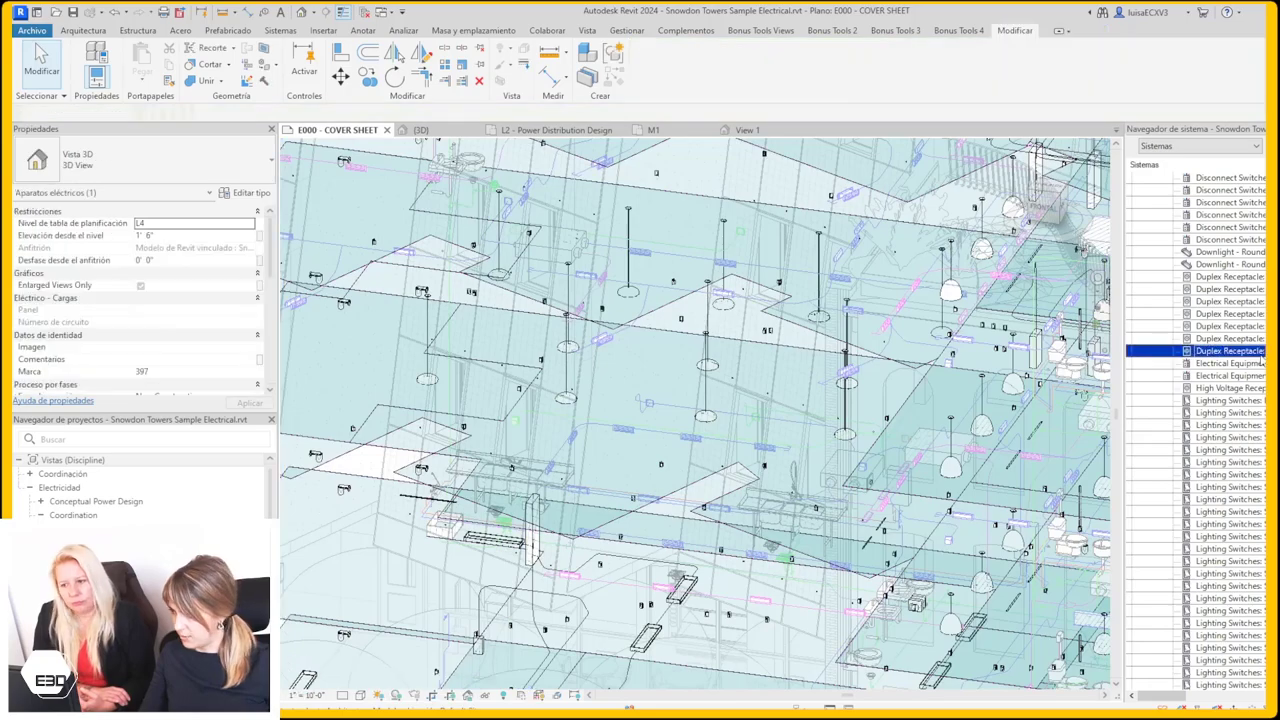
{"action": "right_click", "coordinate": [1240, 426]}
{"action": "left_click", "coordinate": [1256, 453]}
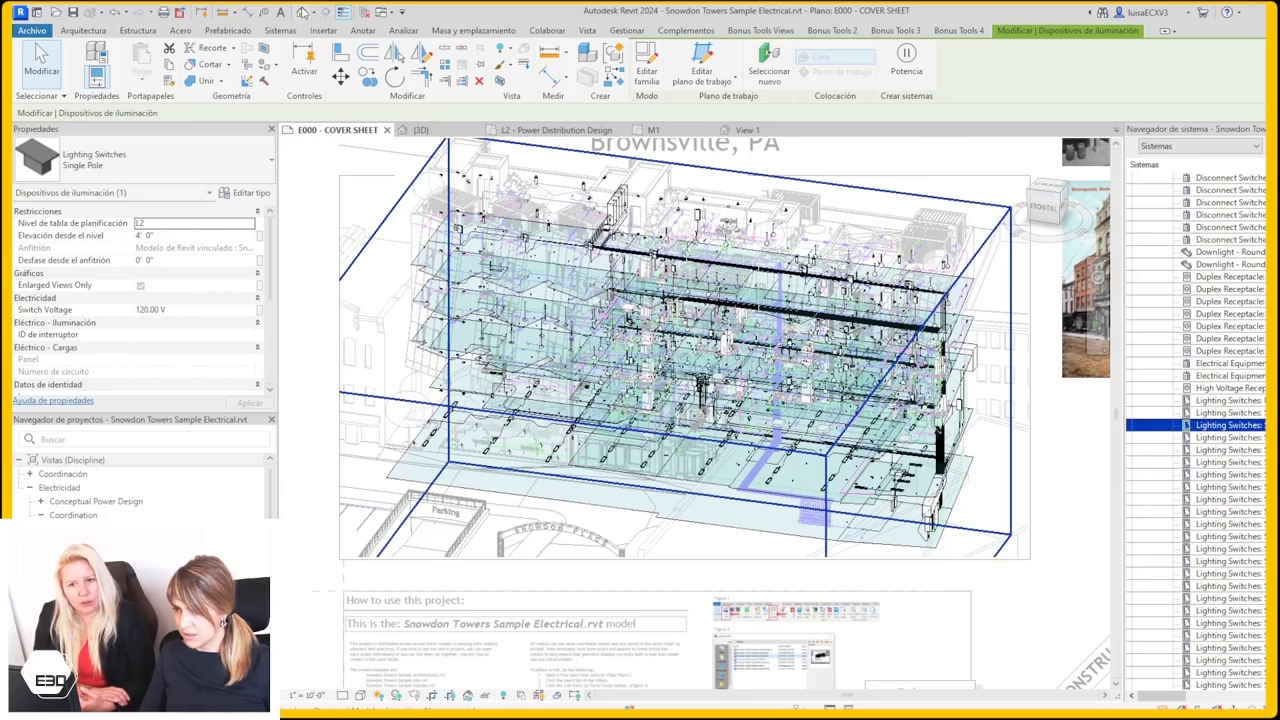
{"action": "left_click", "coordinate": [302, 12]}
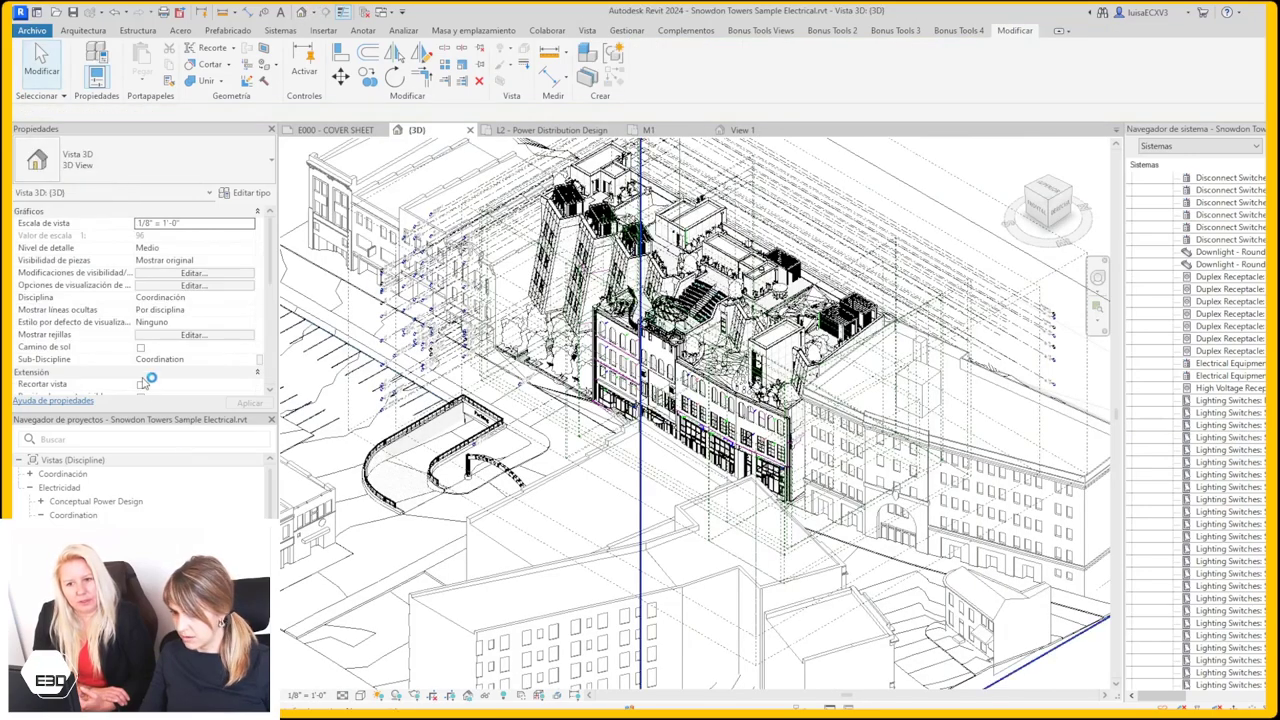
- Set the {3D} view's Sub-Discipline to Power
{"action": "left_click", "coordinate": [243, 360]}
{"action": "left_click", "coordinate": [250, 360]}
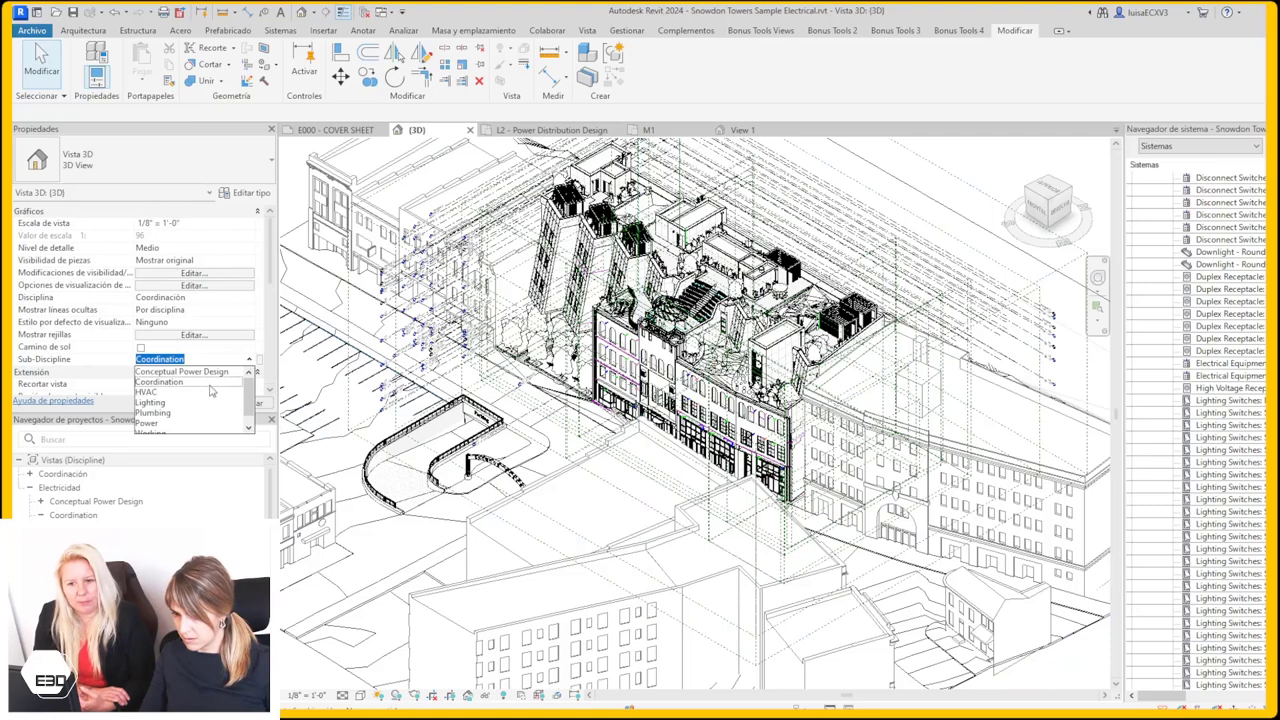
{"action": "left_click", "coordinate": [148, 423]}
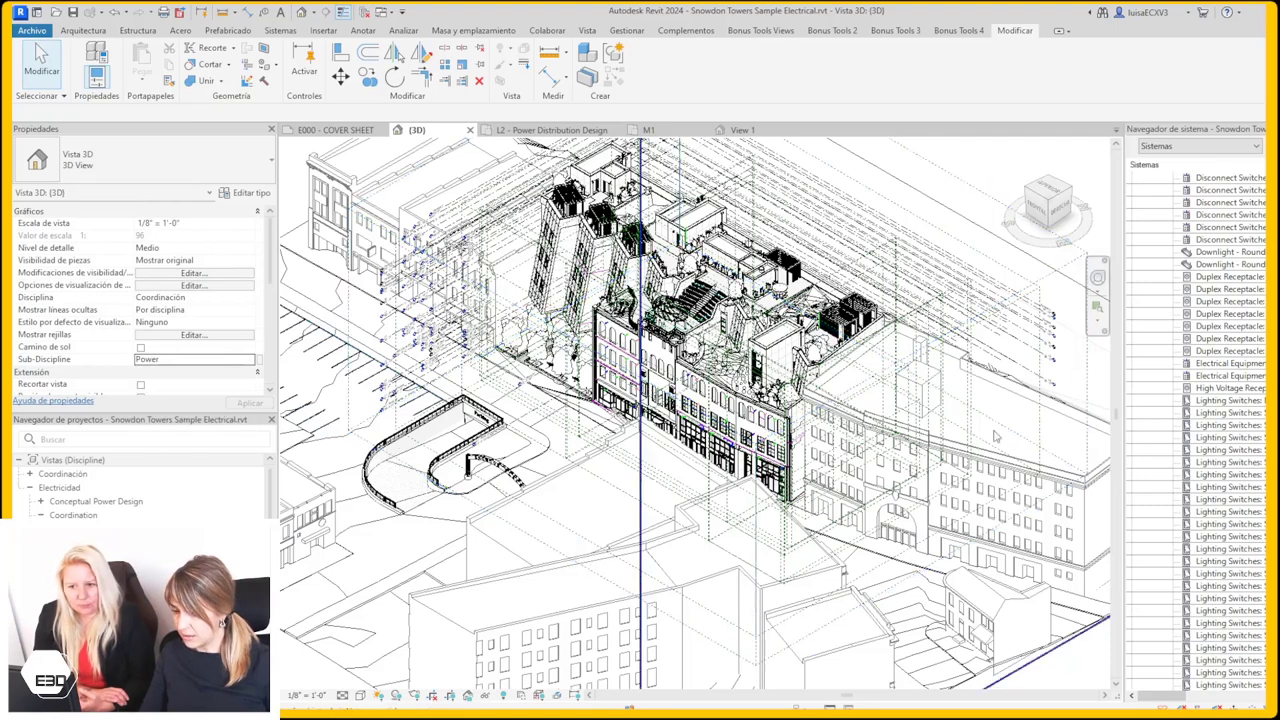
{"action": "left_click", "coordinate": [248, 362]}
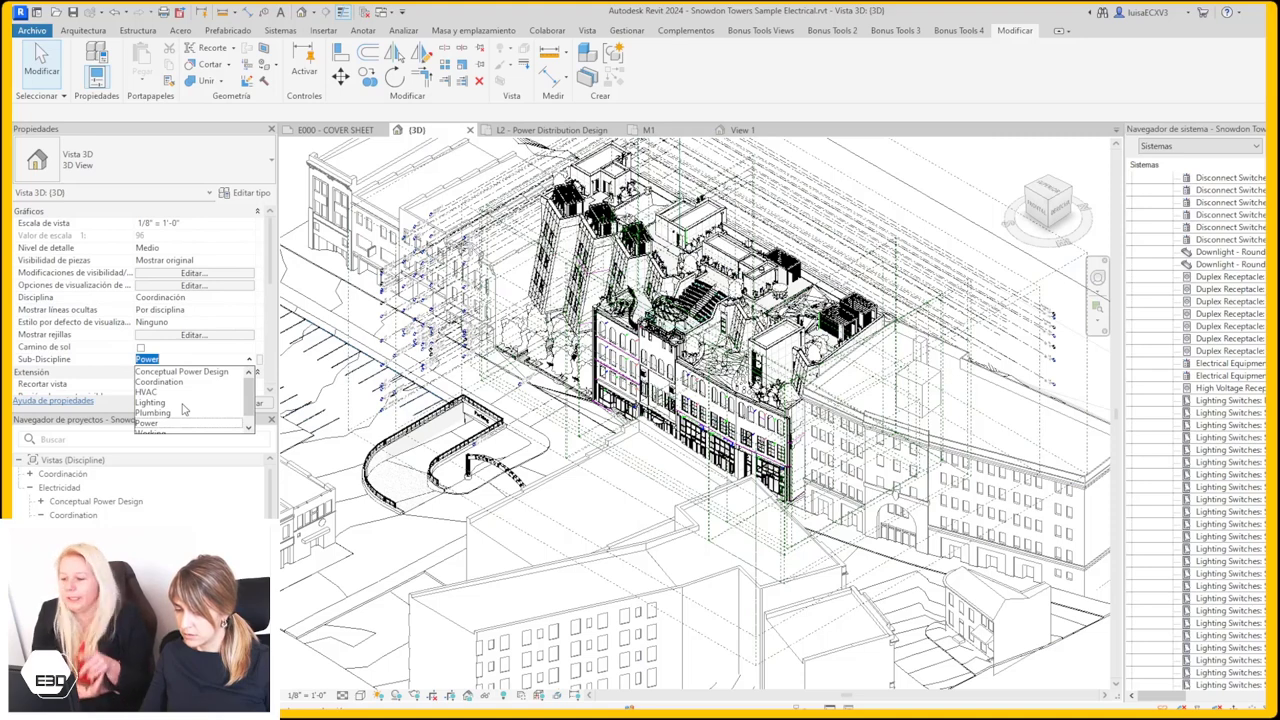
{"action": "left_click", "coordinate": [148, 423]}
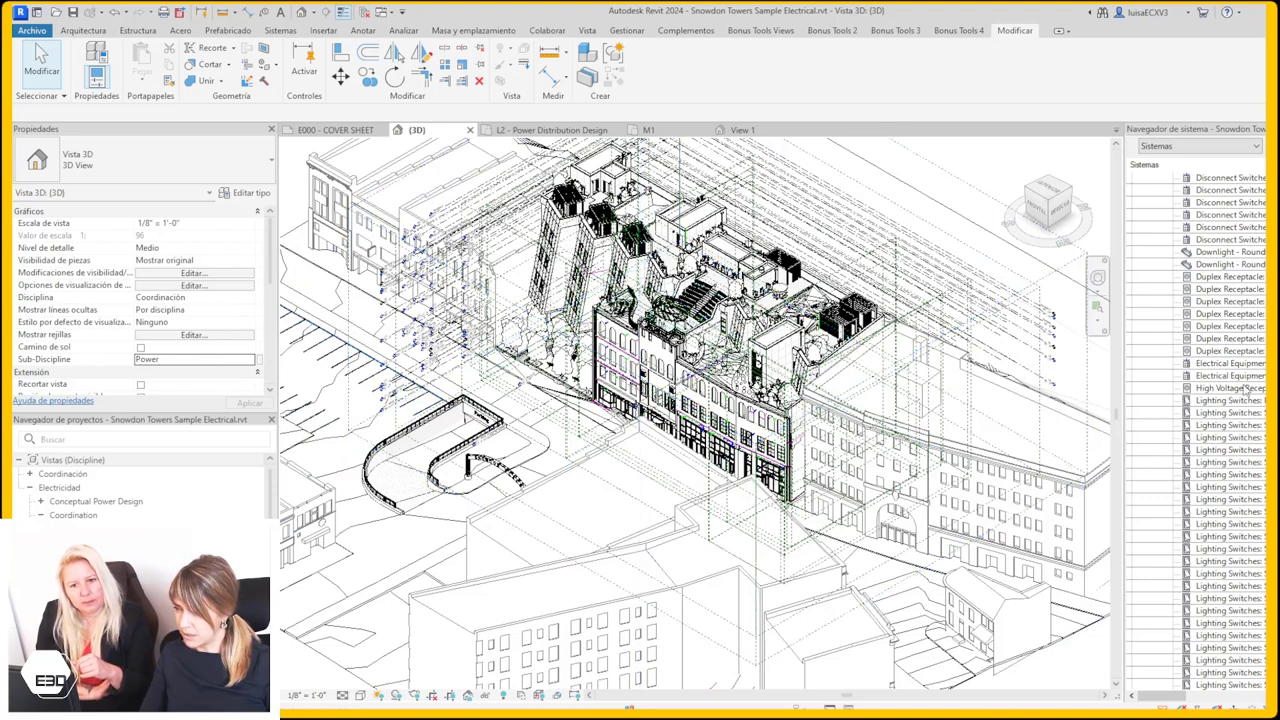
{"action": "scroll", "coordinate": [1245, 392], "scroll_direction": "down", "scroll_amount": 10}
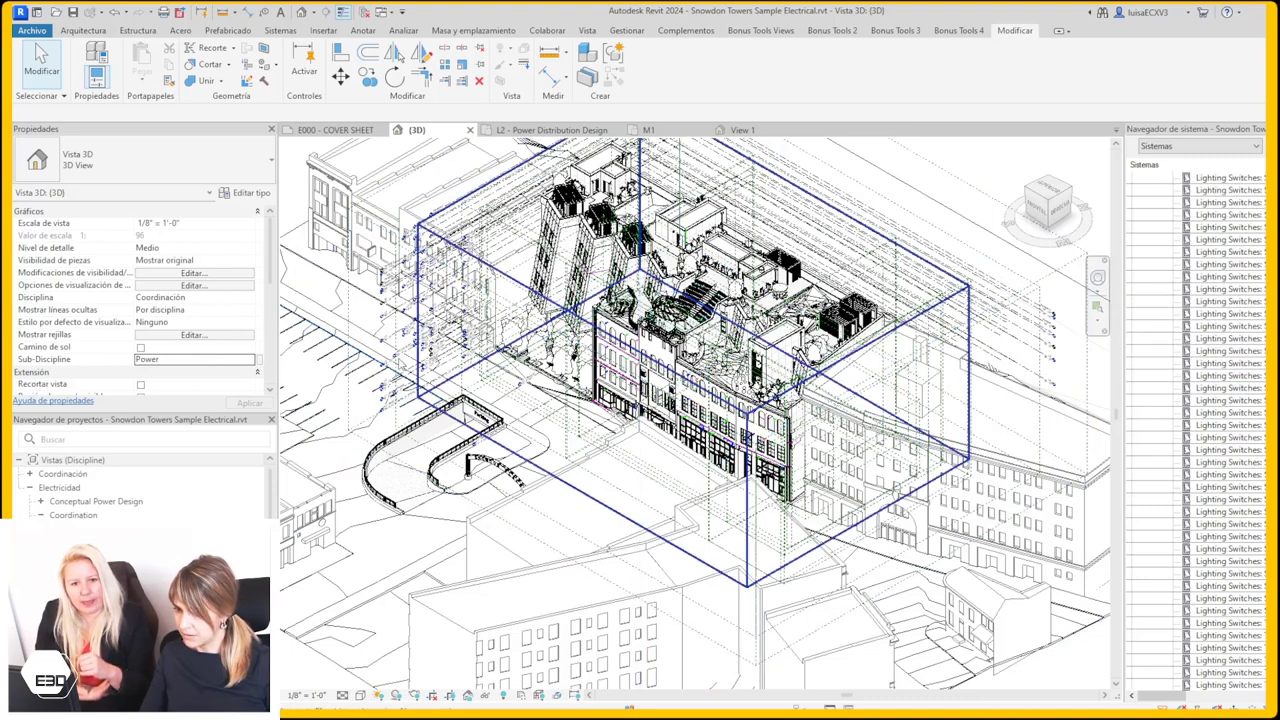
{"action": "left_click", "coordinate": [253, 364]}
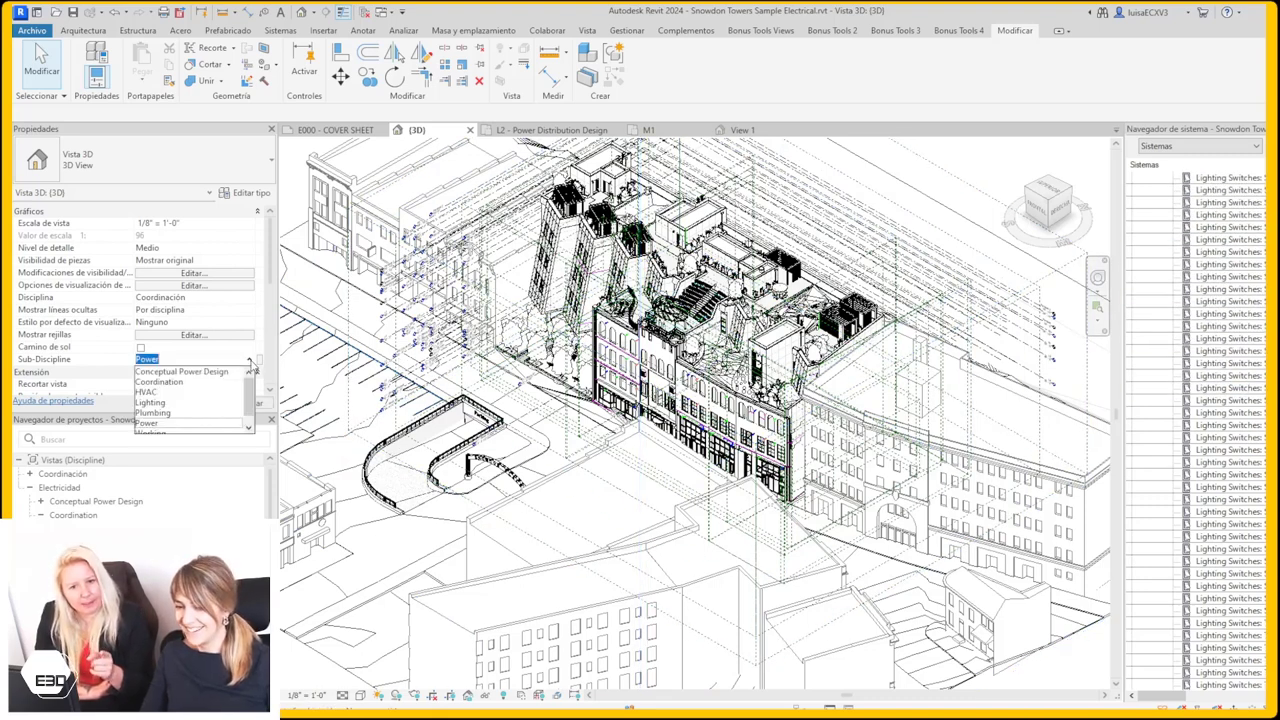
{"action": "scroll", "coordinate": [240, 386], "scroll_direction": "down", "scroll_amount": 1}
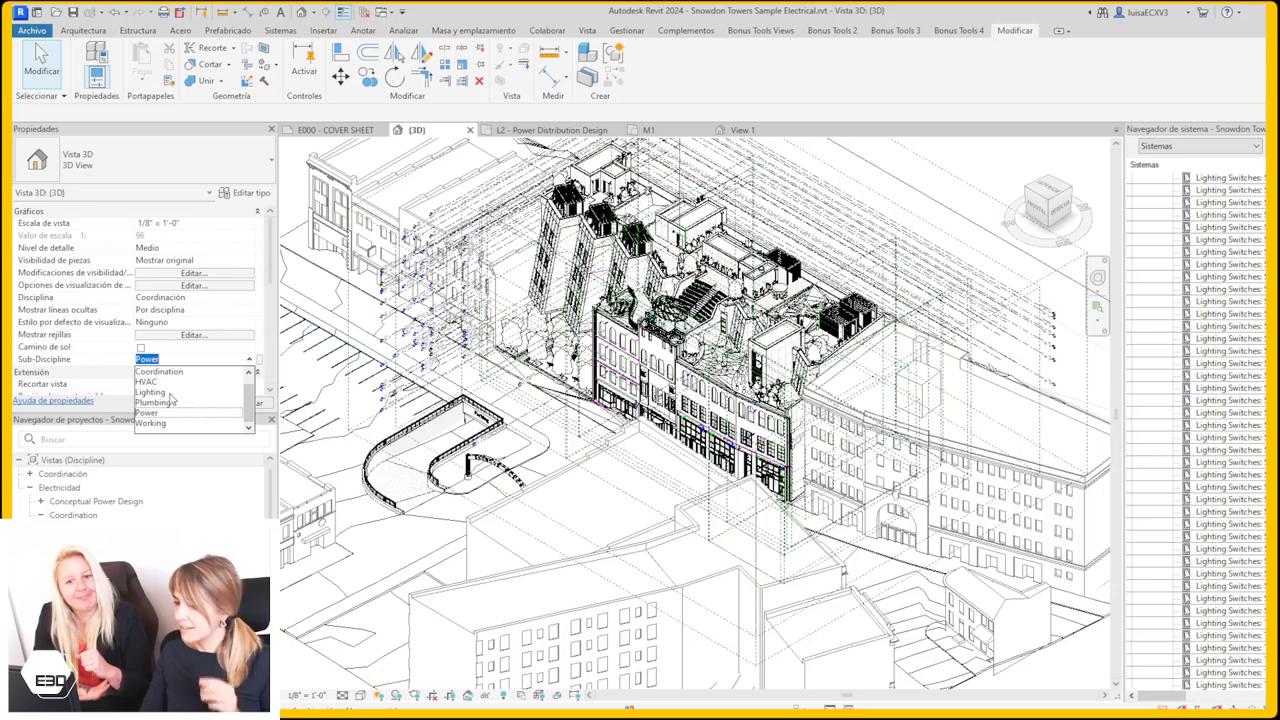
- Select the unassigned Single Pole lighting switch, mark 34, to locate it in the model
{"action": "left_click", "coordinate": [1230, 326]}
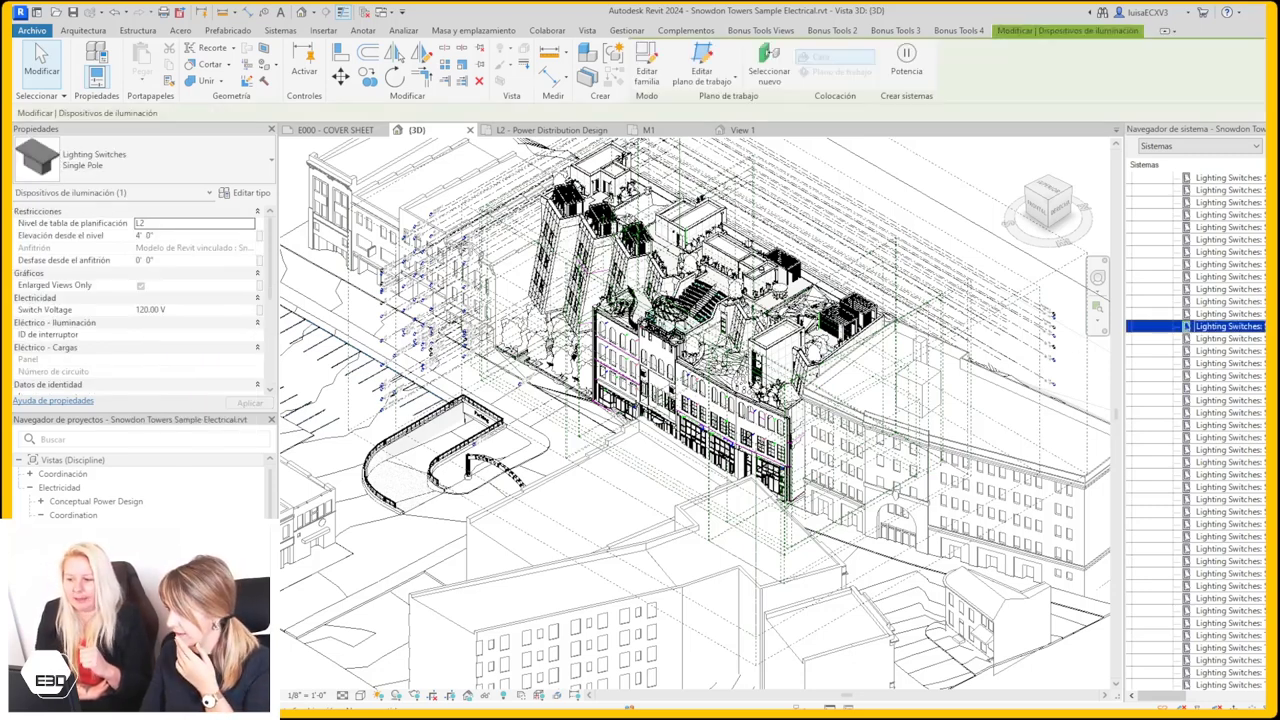
{"action": "right_click", "coordinate": [1243, 330]}
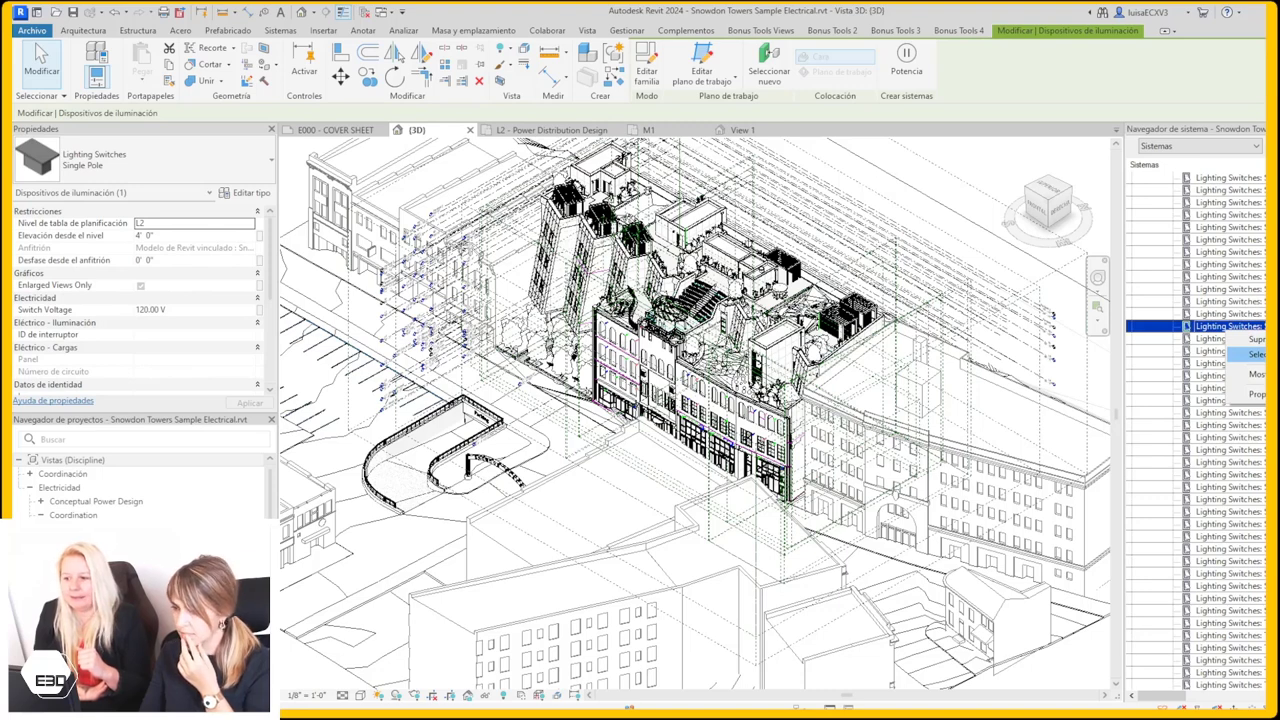
{"action": "key", "text": "Escape"}
{"action": "key", "text": "Escape"}
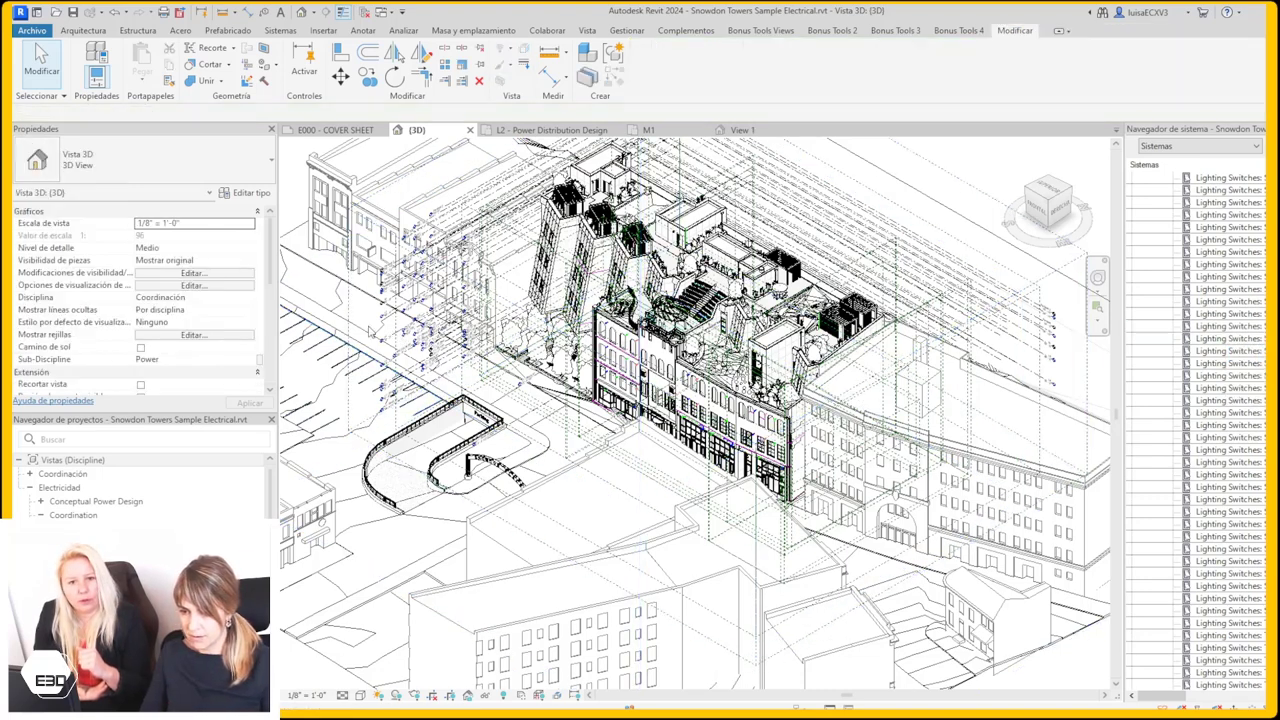
{"action": "scroll", "coordinate": [180, 356], "scroll_direction": "down", "scroll_amount": 5}
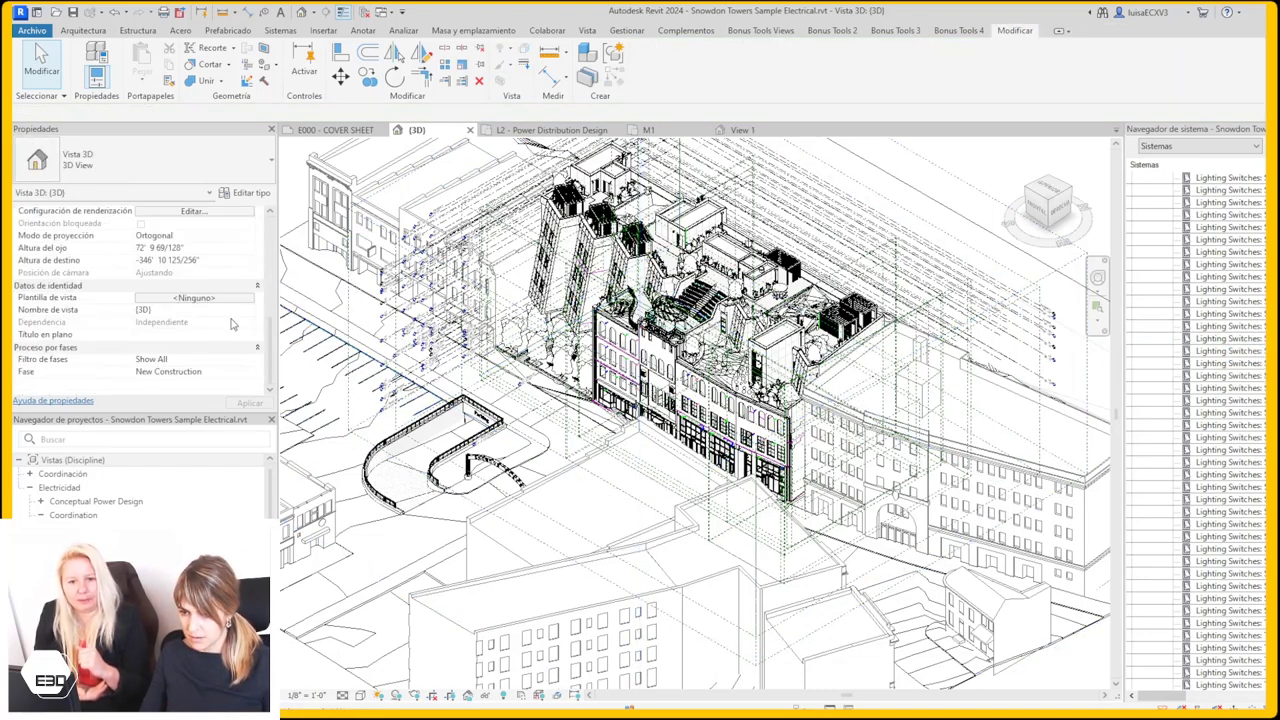
{"action": "scroll", "coordinate": [230, 323], "scroll_direction": "up", "scroll_amount": 3}
{"action": "scroll", "coordinate": [230, 323], "scroll_direction": "up", "scroll_amount": 2}
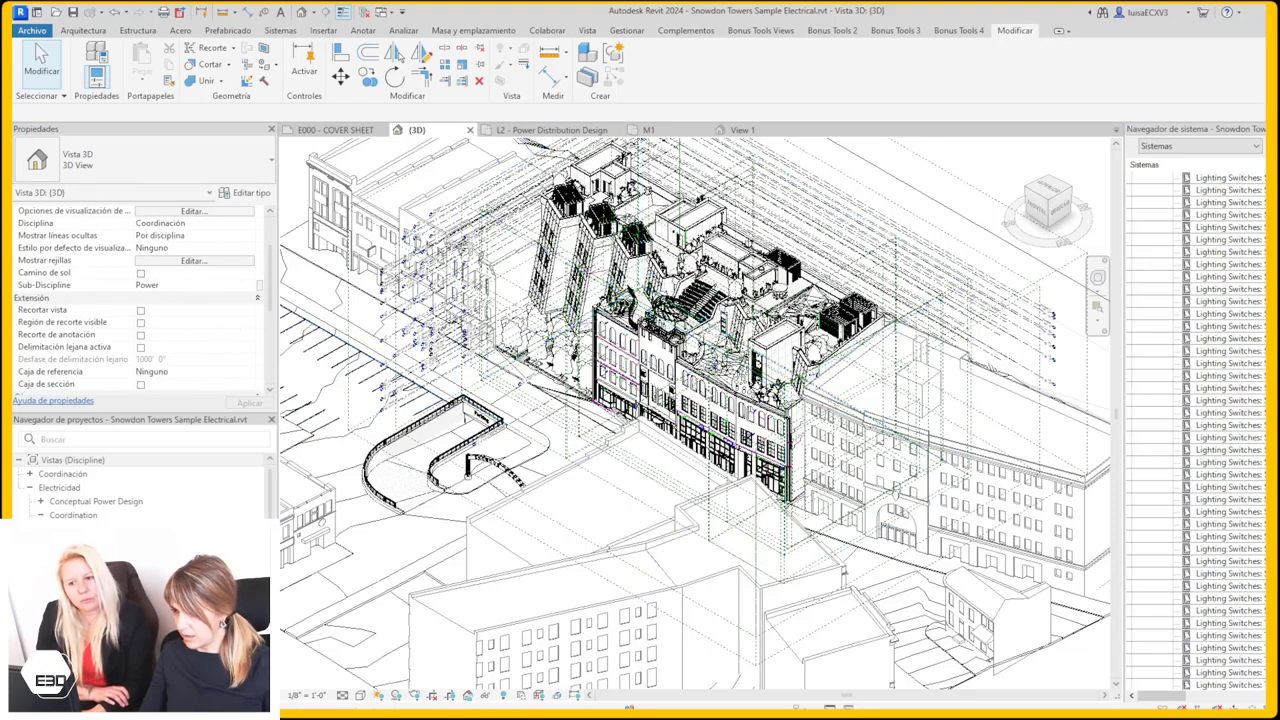
{"action": "left_click", "coordinate": [1238, 376]}
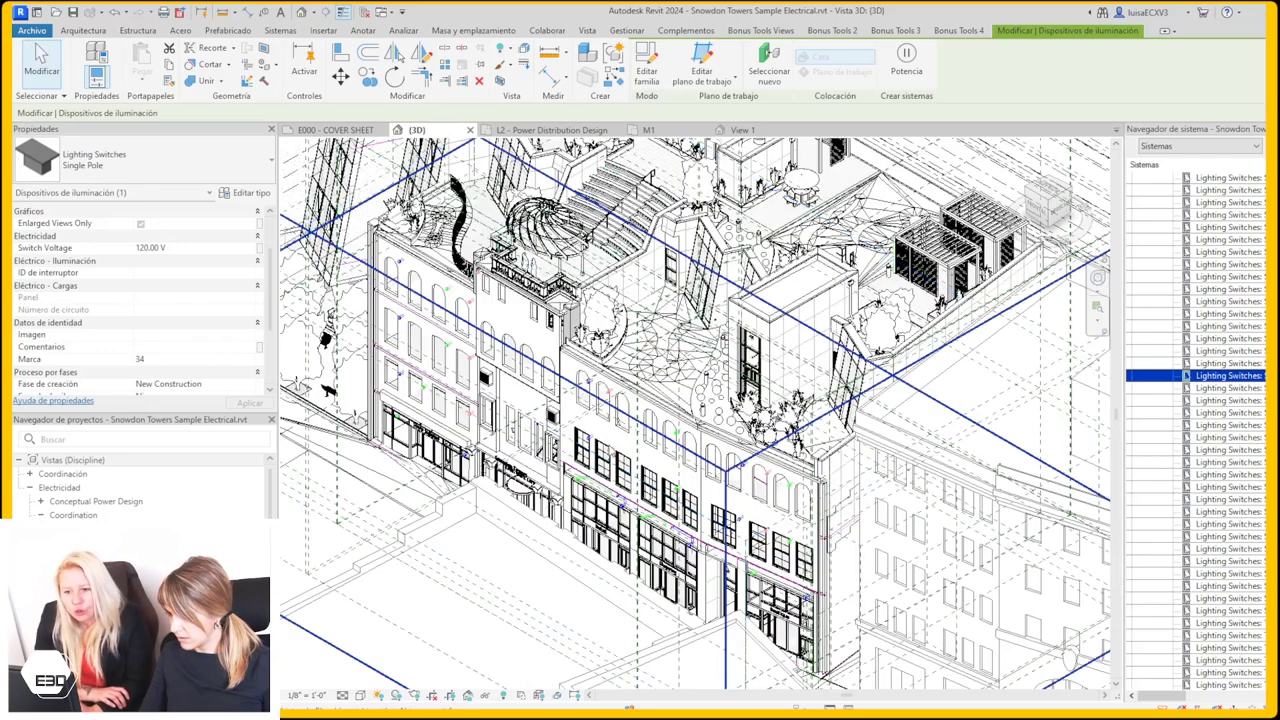
- Turn off visibility of all five linked Revit models in the {3D} view
{"action": "key", "text": "v"}
{"action": "key", "text": "v"}
{"action": "left_click", "coordinate": [812, 184]}
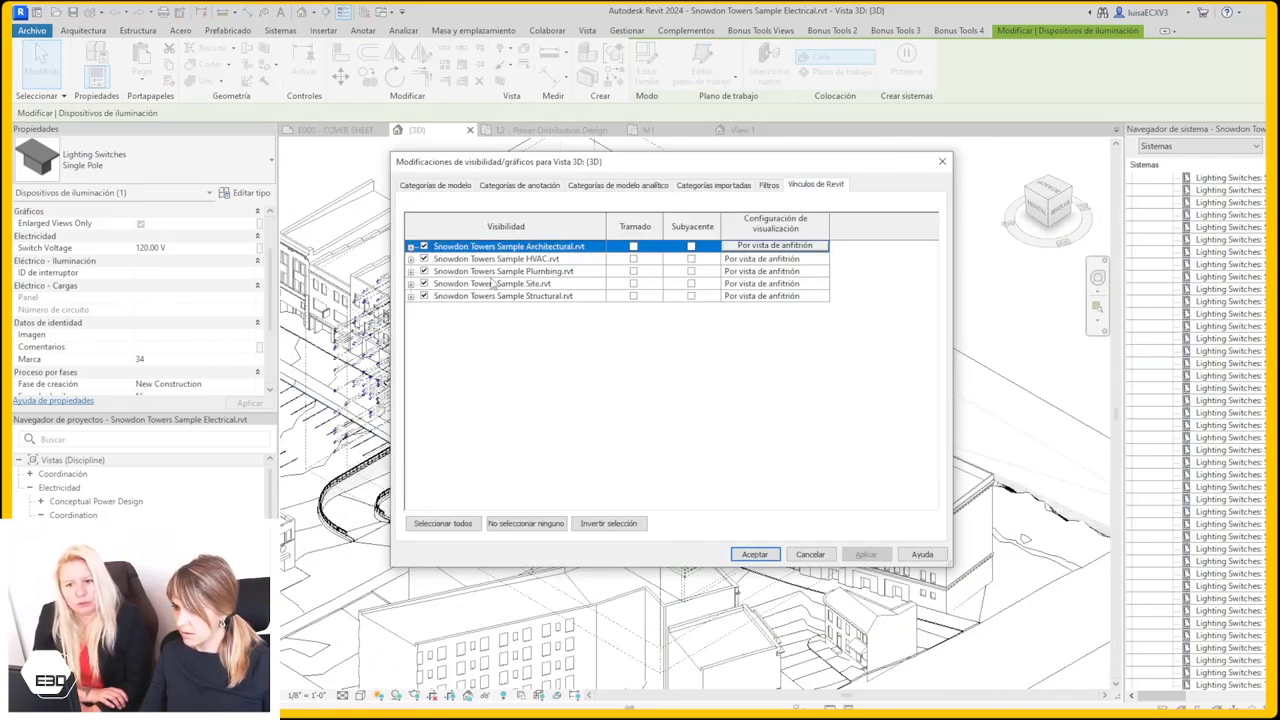
{"action": "left_click", "coordinate": [435, 524]}
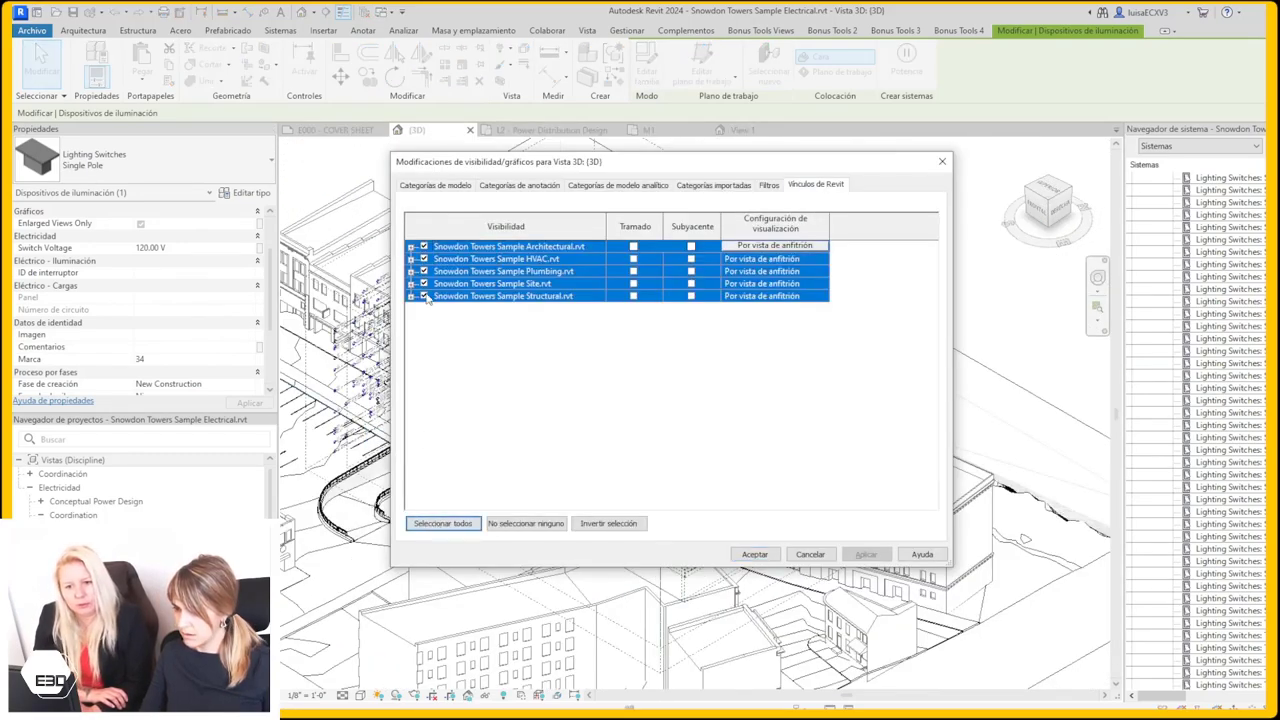
{"action": "left_click", "coordinate": [423, 296]}
{"action": "key", "text": "Return"}
{"action": "mouse_move", "coordinate": [600, 400]}
{"action": "middle_mouse_down", "text": "shift"}
{"action": "mouse_move", "coordinate": [637, 440]}
{"action": "mouse_move", "coordinate": [660, 420]}
{"action": "middle_mouse_up", "text": "shift"}
- Browse the View and Add-Ins ribbon tabs and clear the switch selection
{"action": "left_click", "coordinate": [587, 30]}
{"action": "left_click", "coordinate": [676, 31]}
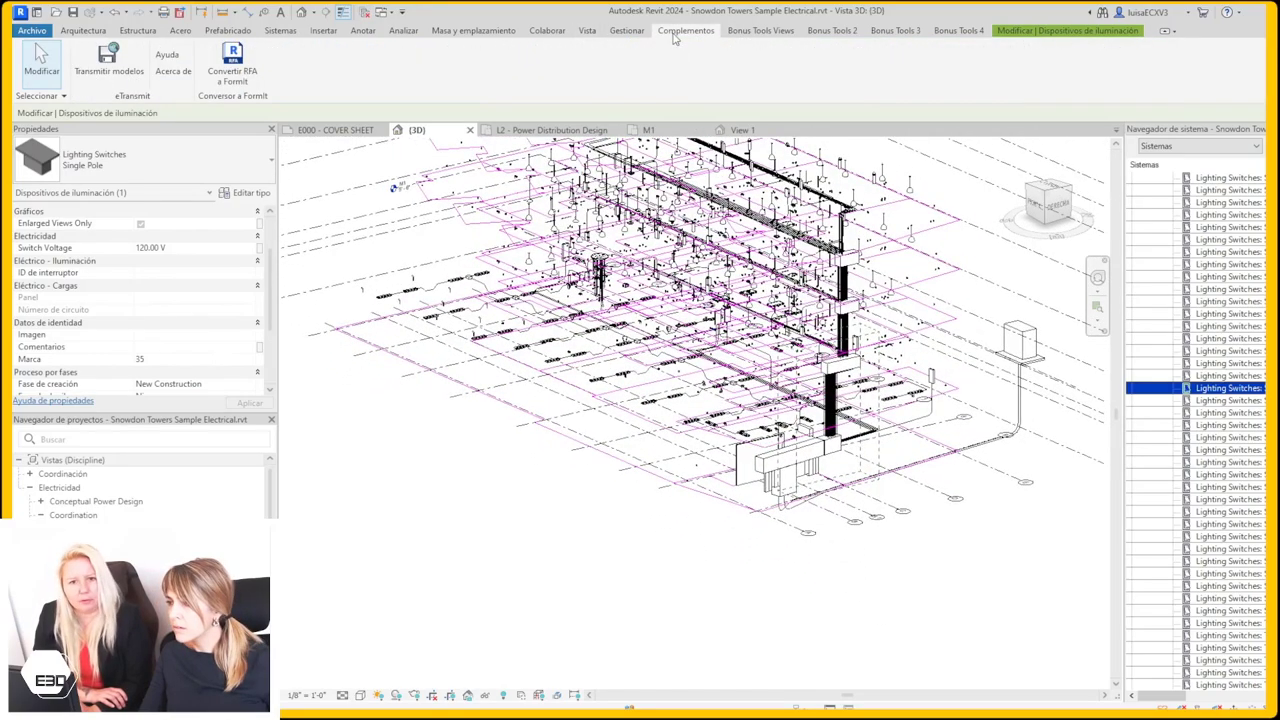
{"action": "left_click", "coordinate": [532, 570]}
{"action": "scroll", "coordinate": [695, 384], "scroll_direction": "up", "scroll_amount": 2}
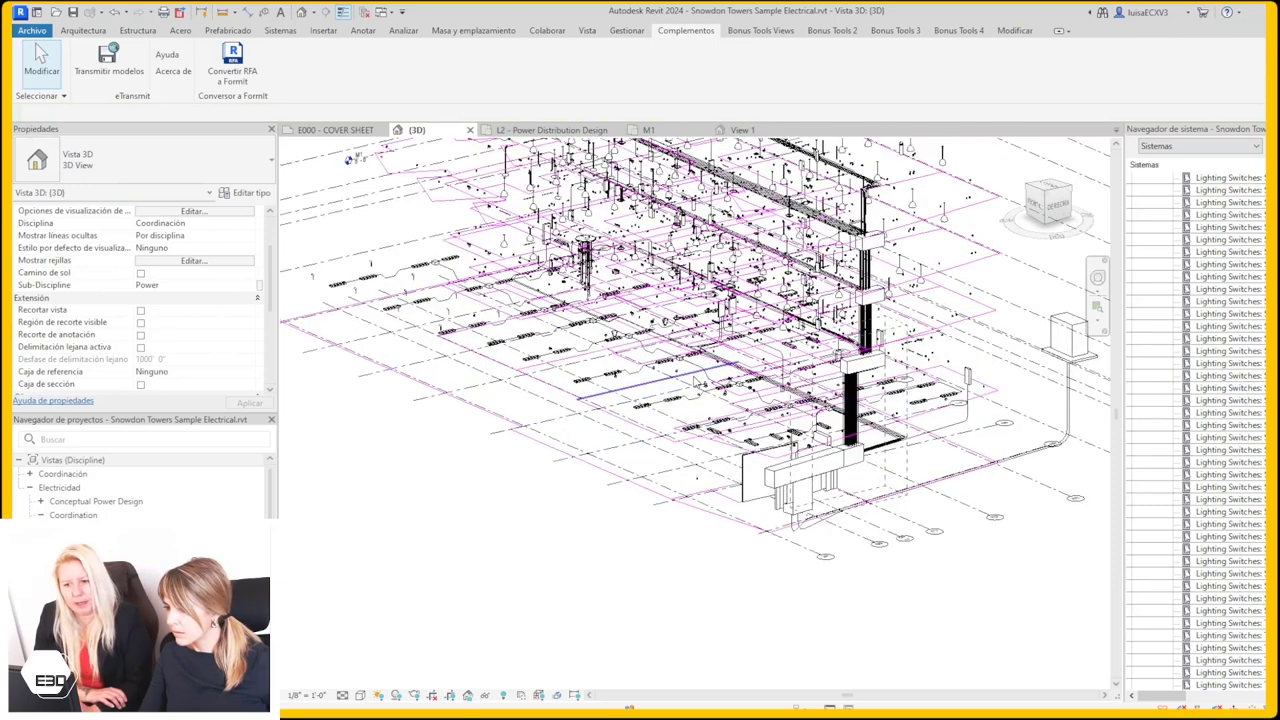
{"action": "scroll", "coordinate": [603, 328], "scroll_direction": "up", "scroll_amount": 1}
- Review the Lighting Devices category in Visibility/Graphics, then pick a lighting switch in the System Browser
{"action": "key", "text": "v"}
{"action": "key", "text": "g"}
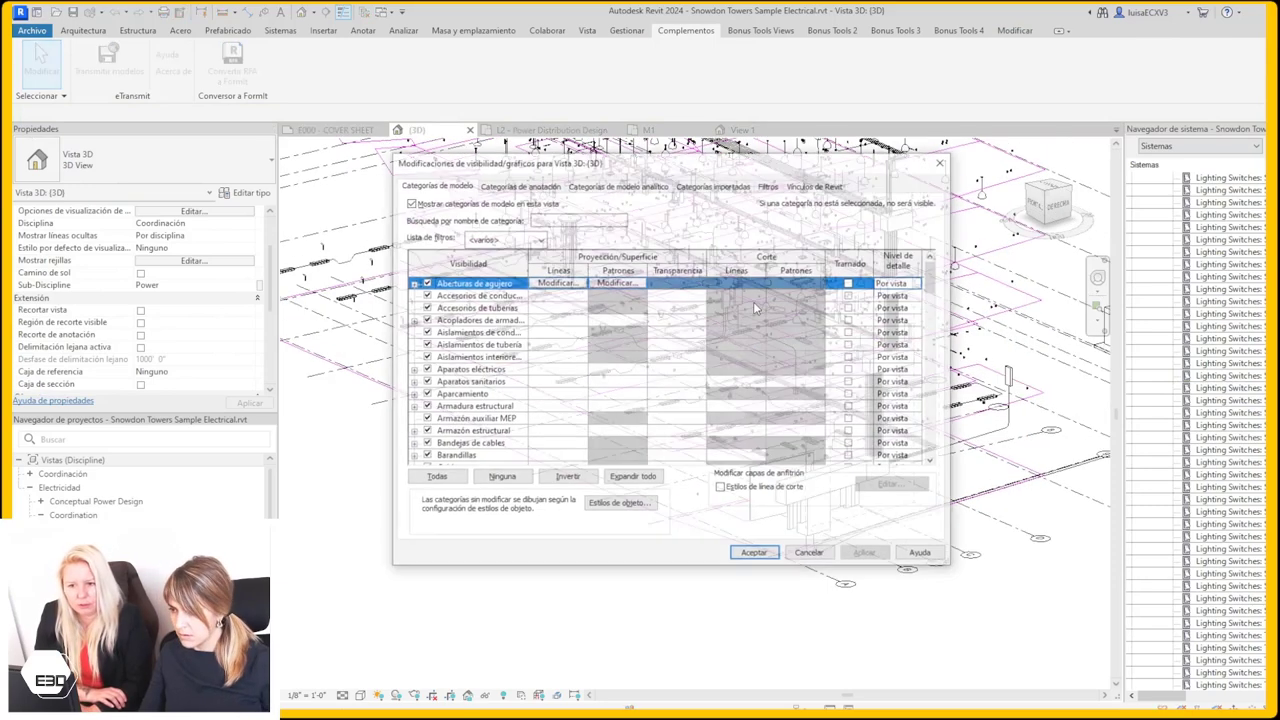
{"action": "scroll", "coordinate": [753, 301], "scroll_direction": "down", "scroll_amount": 3}
{"action": "left_click", "coordinate": [478, 425]}
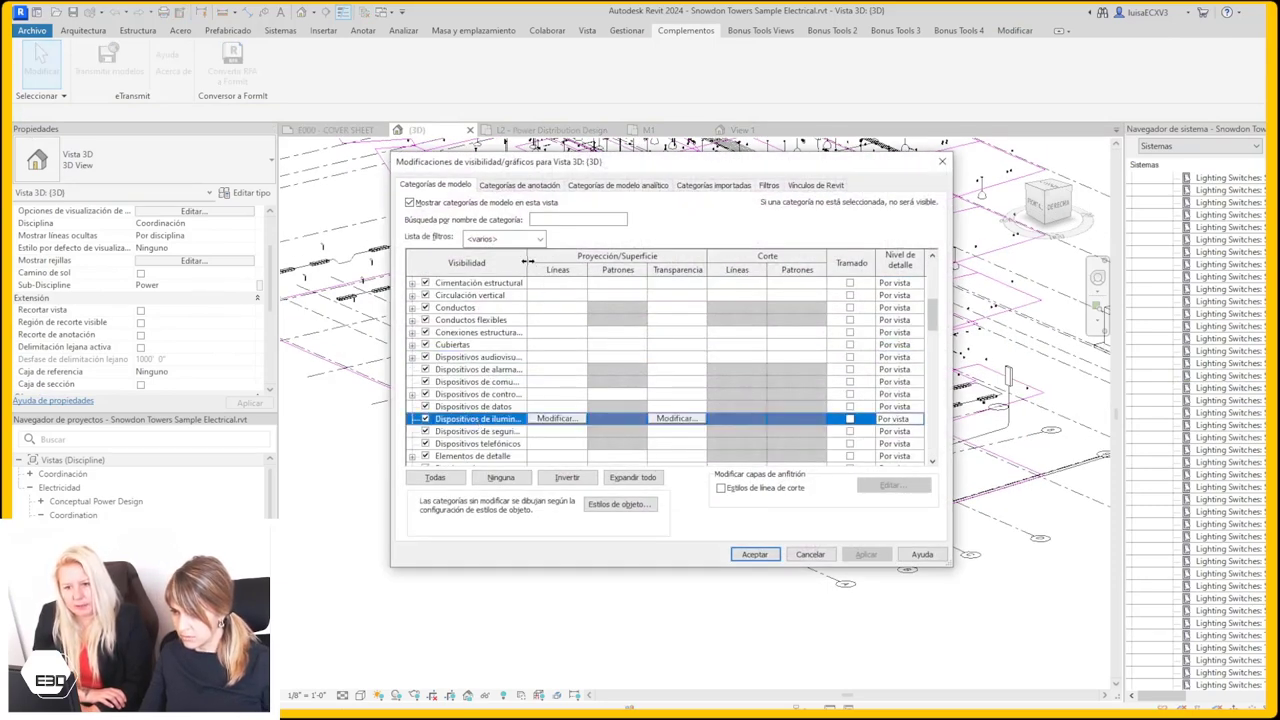
{"action": "key", "text": "Return"}
{"action": "left_click", "coordinate": [1222, 423]}
{"action": "left_click", "coordinate": [1222, 388]}
- Show lighting switch mark 32 in the {3D} view and orbit to face it
{"action": "left_click", "coordinate": [1224, 351]}
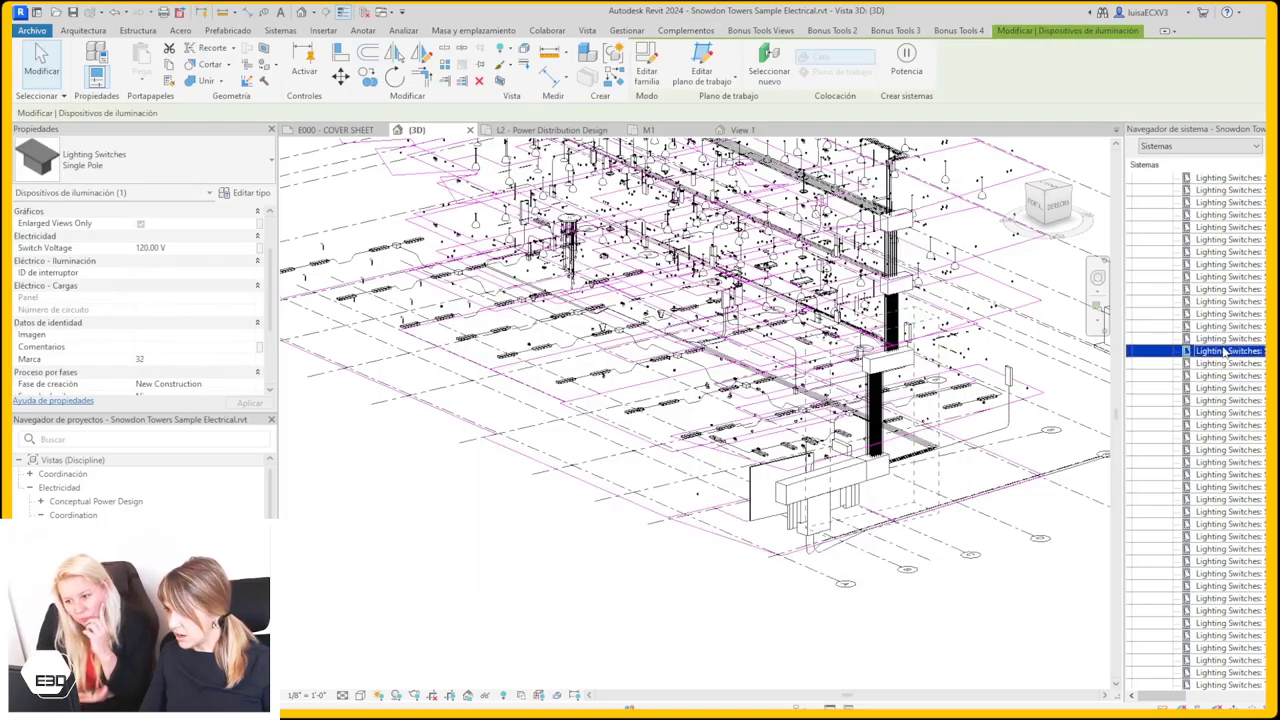
{"action": "right_click", "coordinate": [1224, 351]}
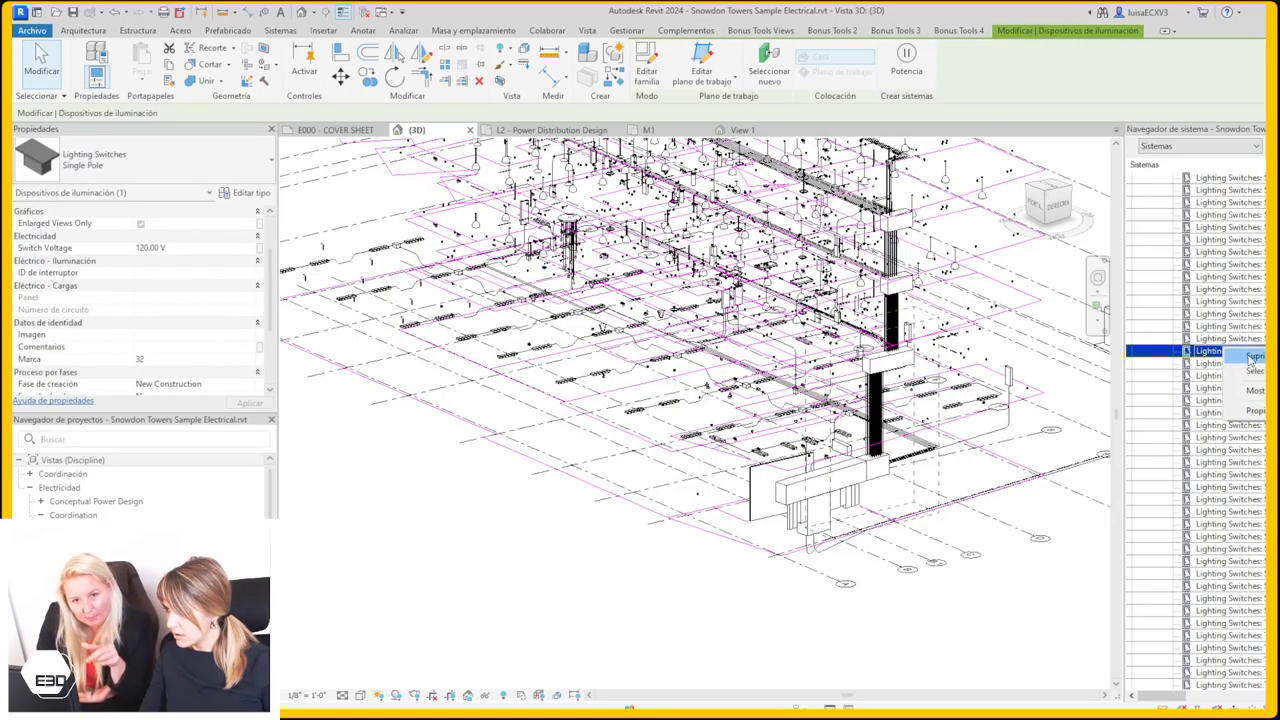
{"action": "left_click", "coordinate": [1254, 390]}
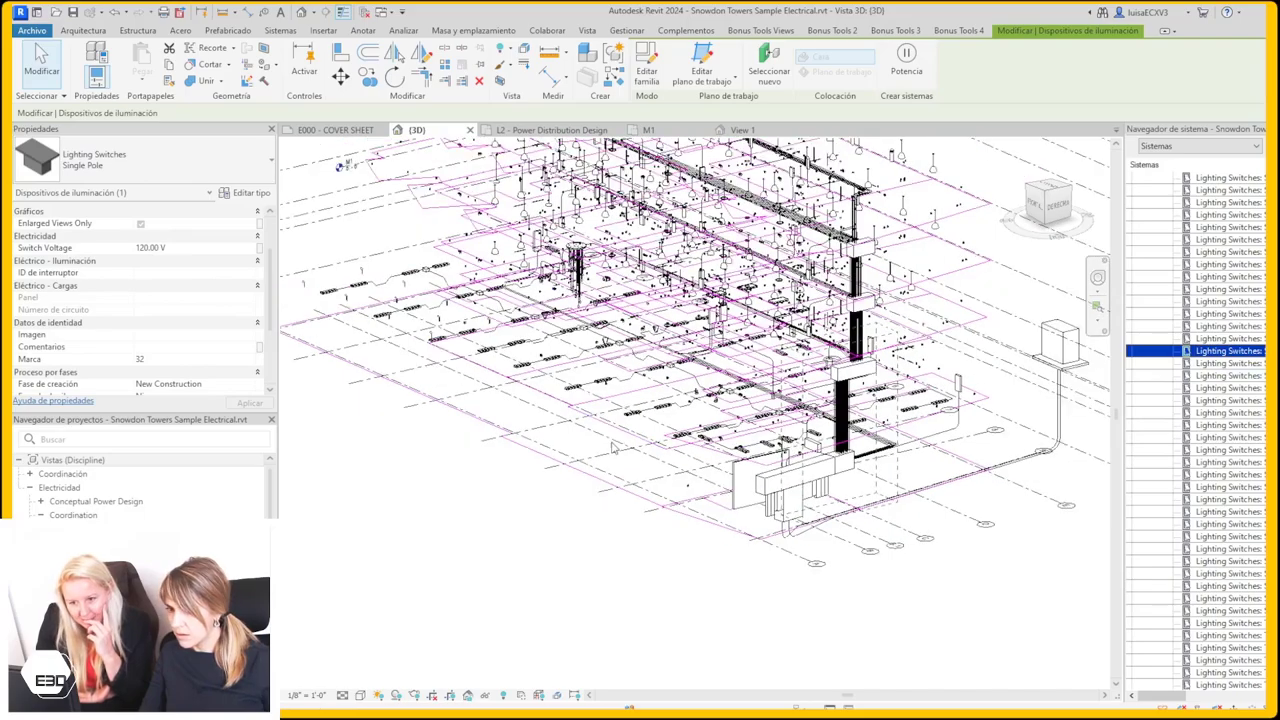
{"action": "scroll", "coordinate": [615, 450], "scroll_direction": "down", "scroll_amount": 2}
{"action": "middle_click_drag", "start_coordinate": [583, 512], "coordinate": [801, 568], "text": "shift"}
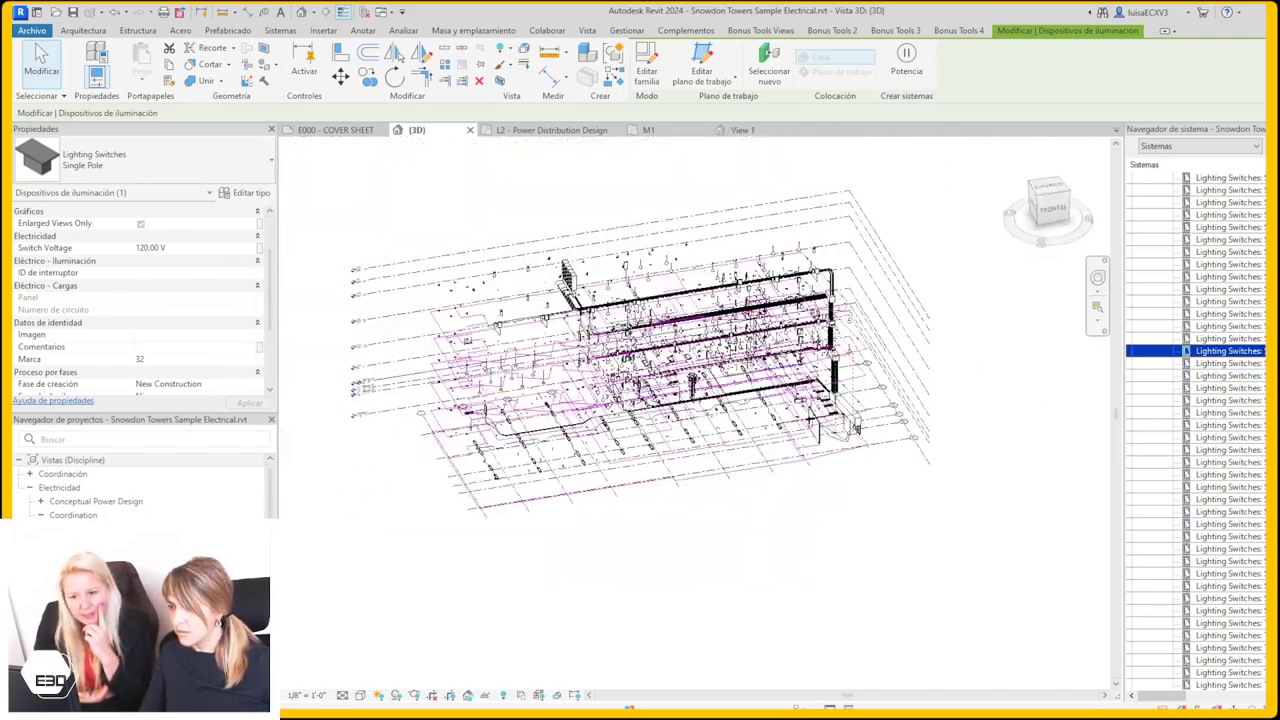
{"action": "middle_click_drag", "start_coordinate": [805, 568], "coordinate": [497, 680], "text": "shift"}
- Temporarily isolate switch 32 to inspect it, then reset Temporary Hide/Isolate
{"action": "left_click", "coordinate": [486, 695]}
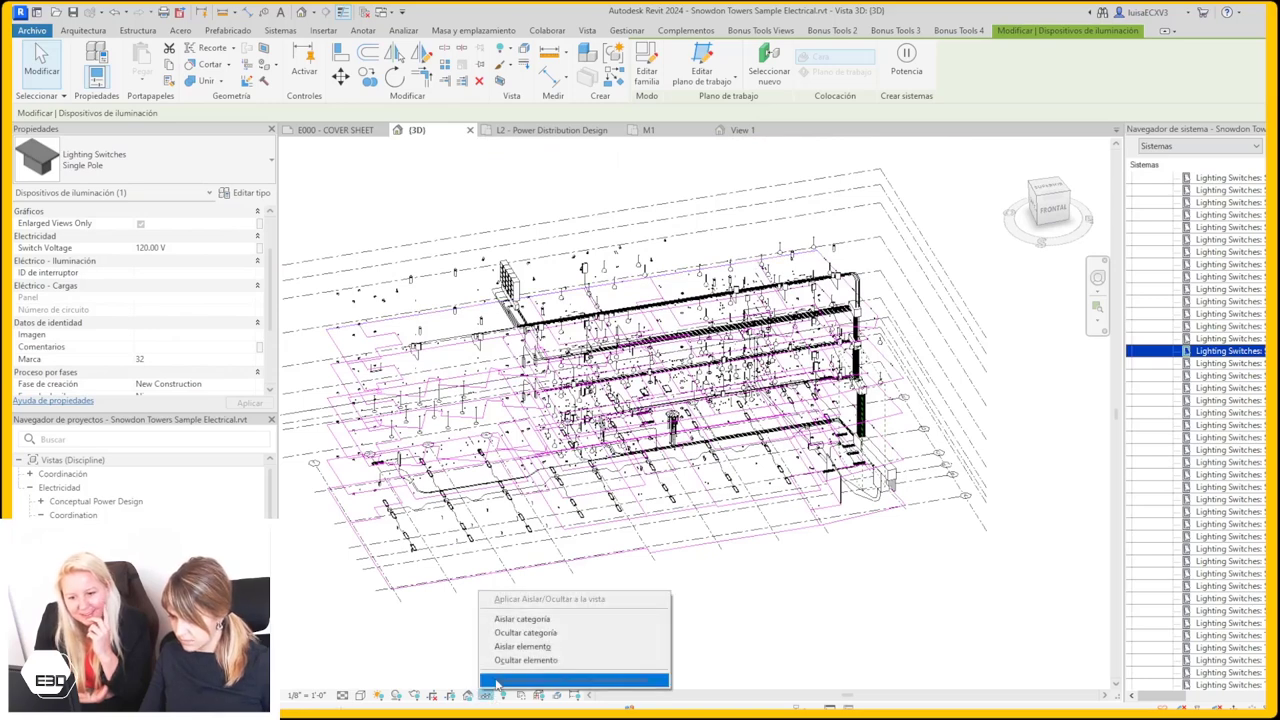
{"action": "left_click", "coordinate": [522, 646]}
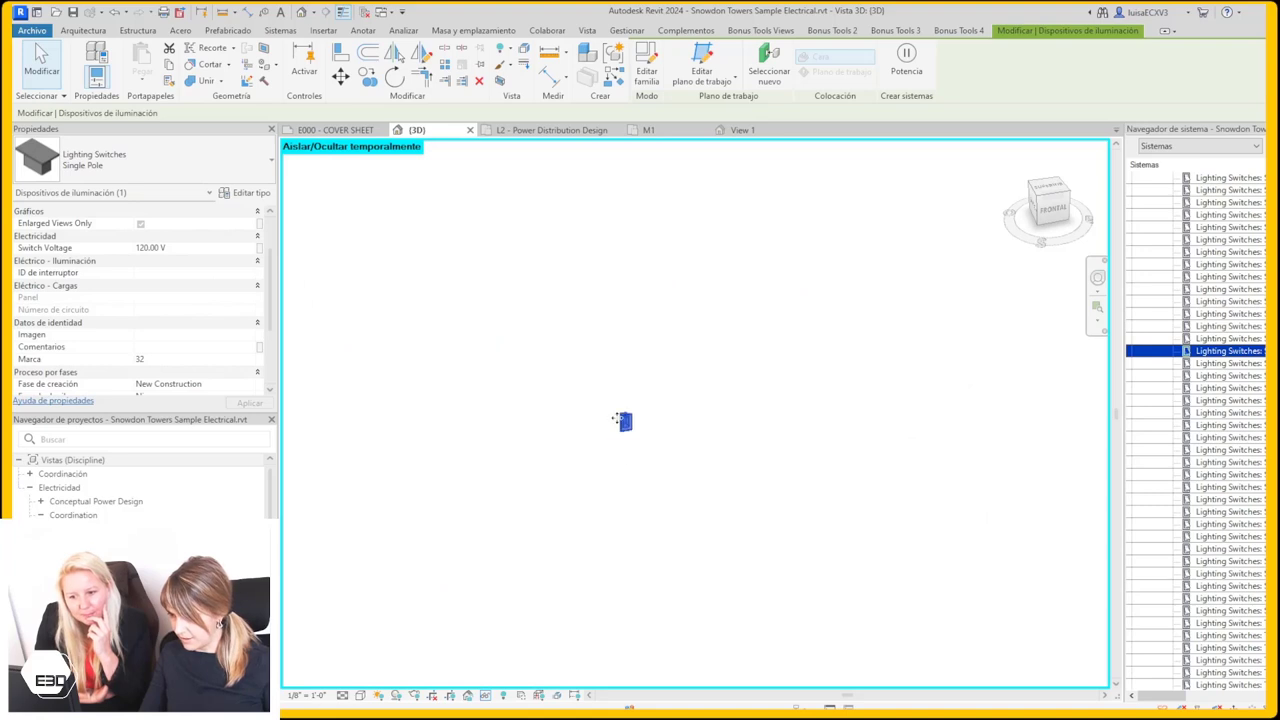
{"action": "scroll", "coordinate": [616, 419], "scroll_direction": "up", "scroll_amount": 3}
{"action": "left_click", "coordinate": [647, 436]}
{"action": "left_click", "coordinate": [668, 408]}
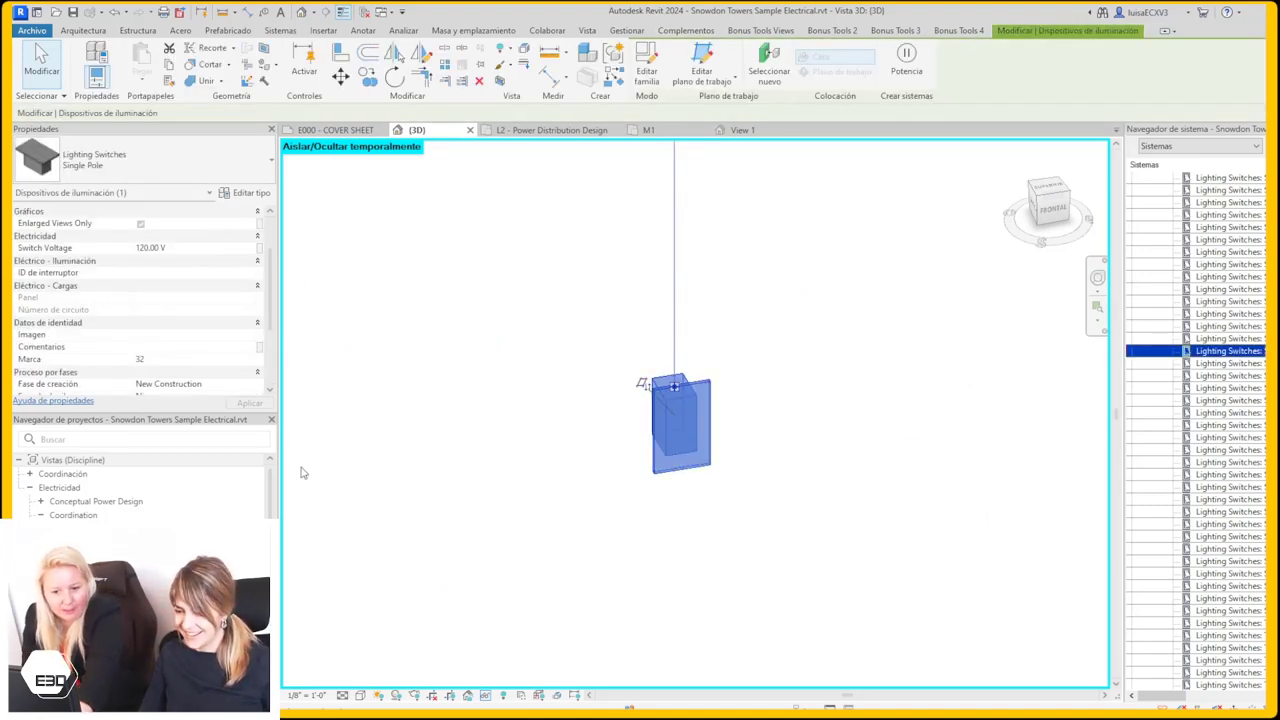
{"action": "left_click", "coordinate": [486, 697]}
{"action": "left_click", "coordinate": [530, 676]}
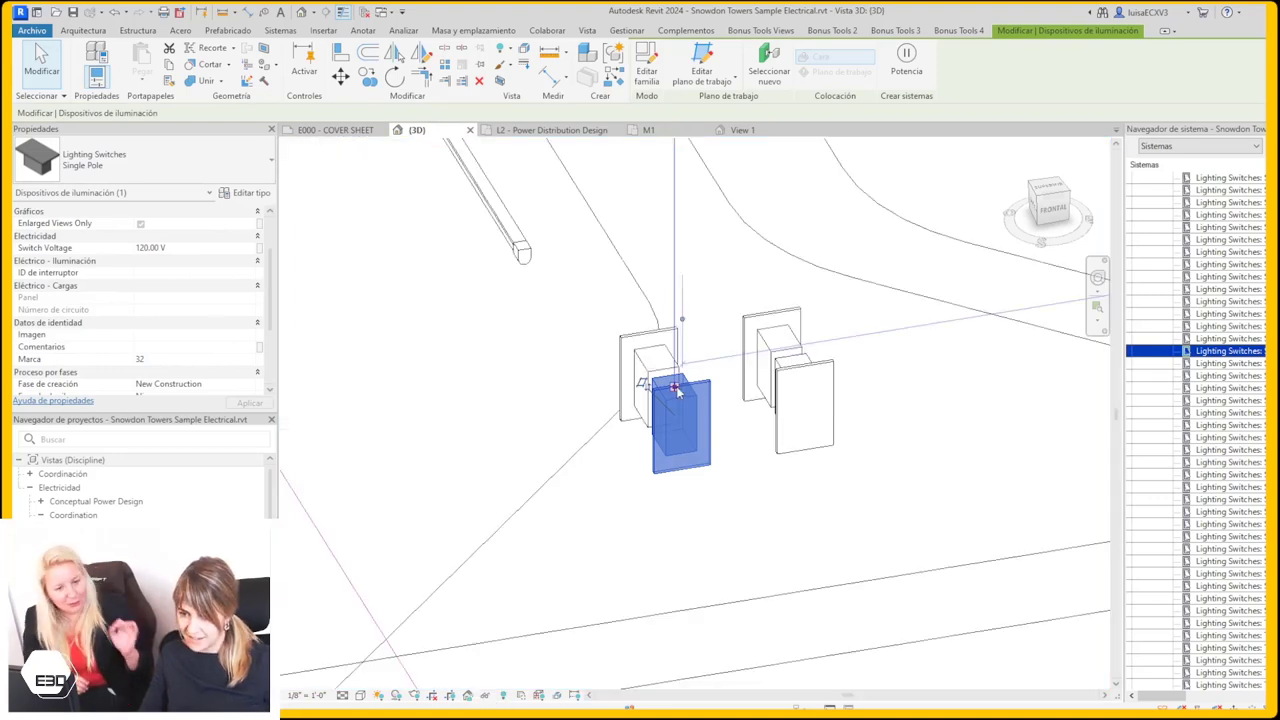
- Start a Power circuit on switch 32, bringing up the 12/120/277/480 V choices
{"action": "left_click_drag", "start_coordinate": [270, 268], "coordinate": [268, 318]}
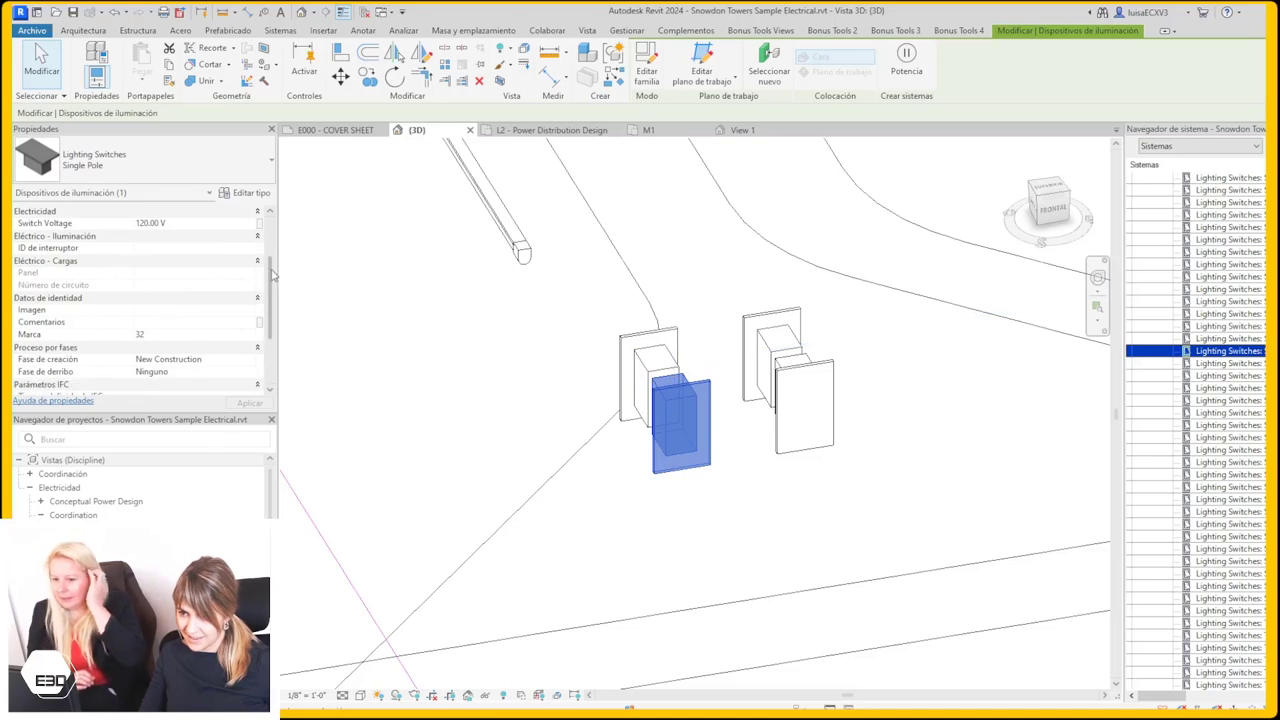
{"action": "scroll", "coordinate": [262, 320], "scroll_direction": "up", "scroll_amount": 3}
{"action": "scroll", "coordinate": [262, 320], "scroll_direction": "up", "scroll_amount": 2}
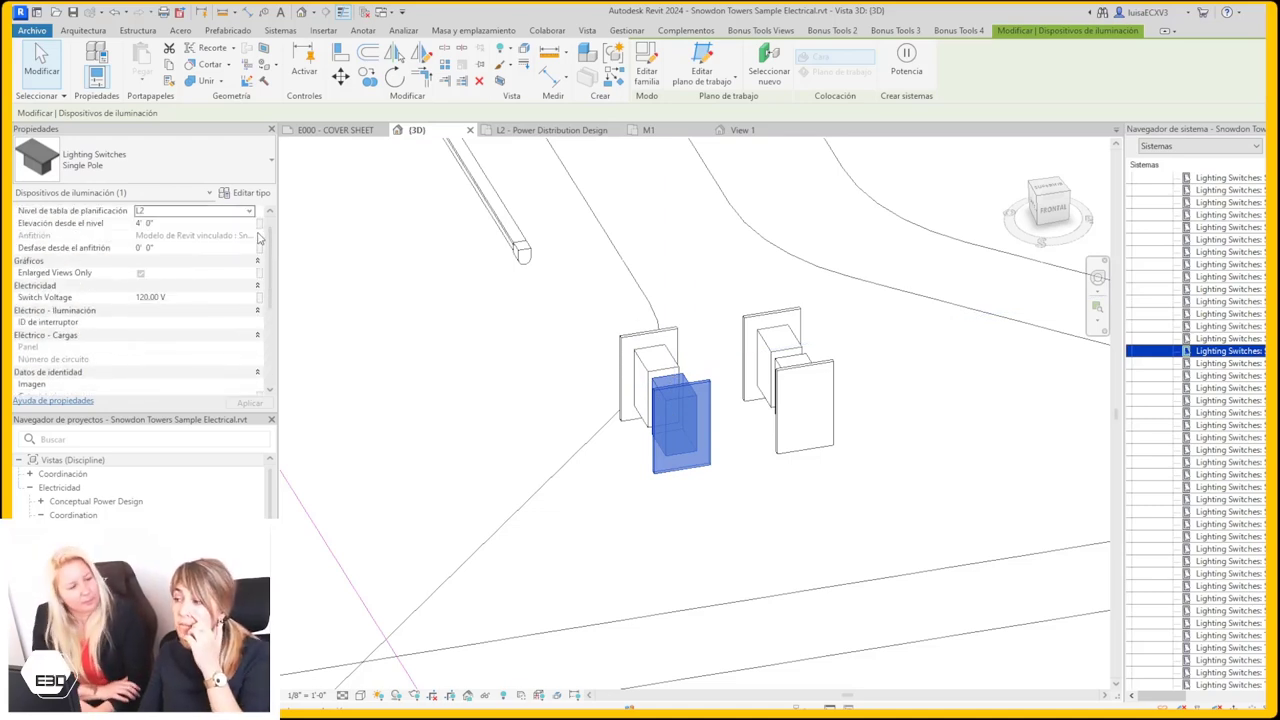
{"action": "left_click", "coordinate": [546, 30]}
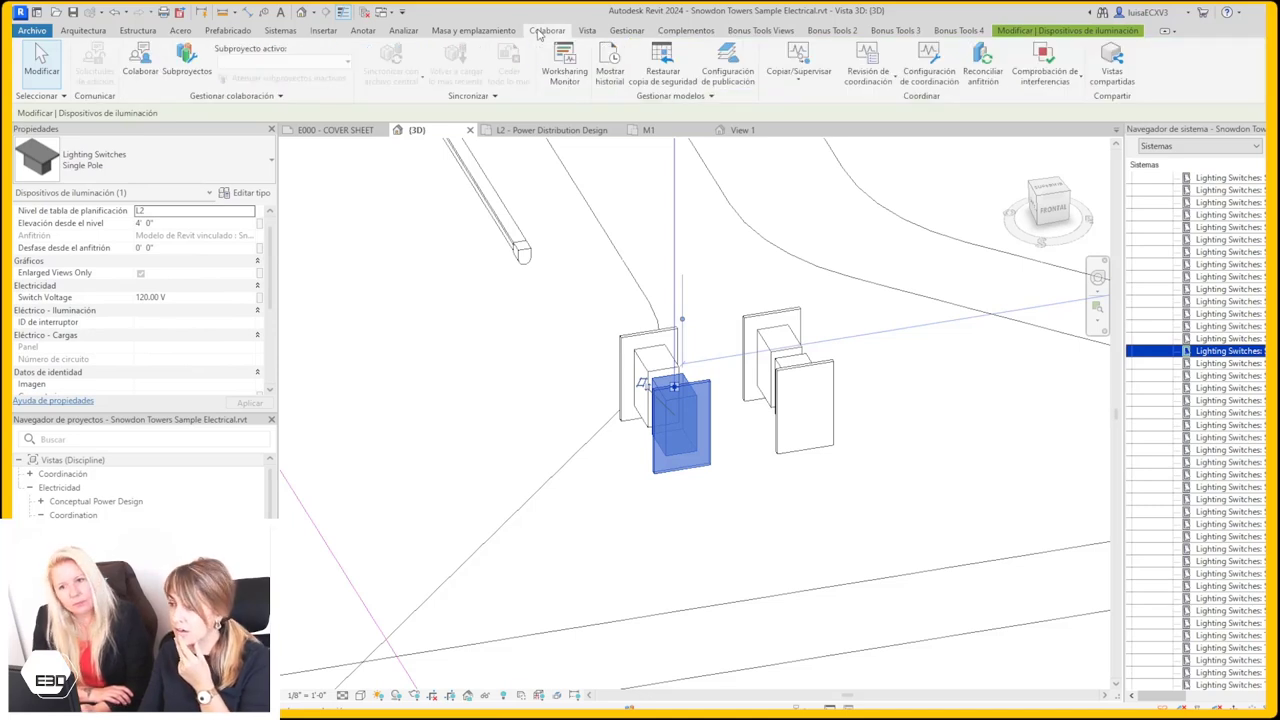
{"action": "left_click", "coordinate": [587, 31]}
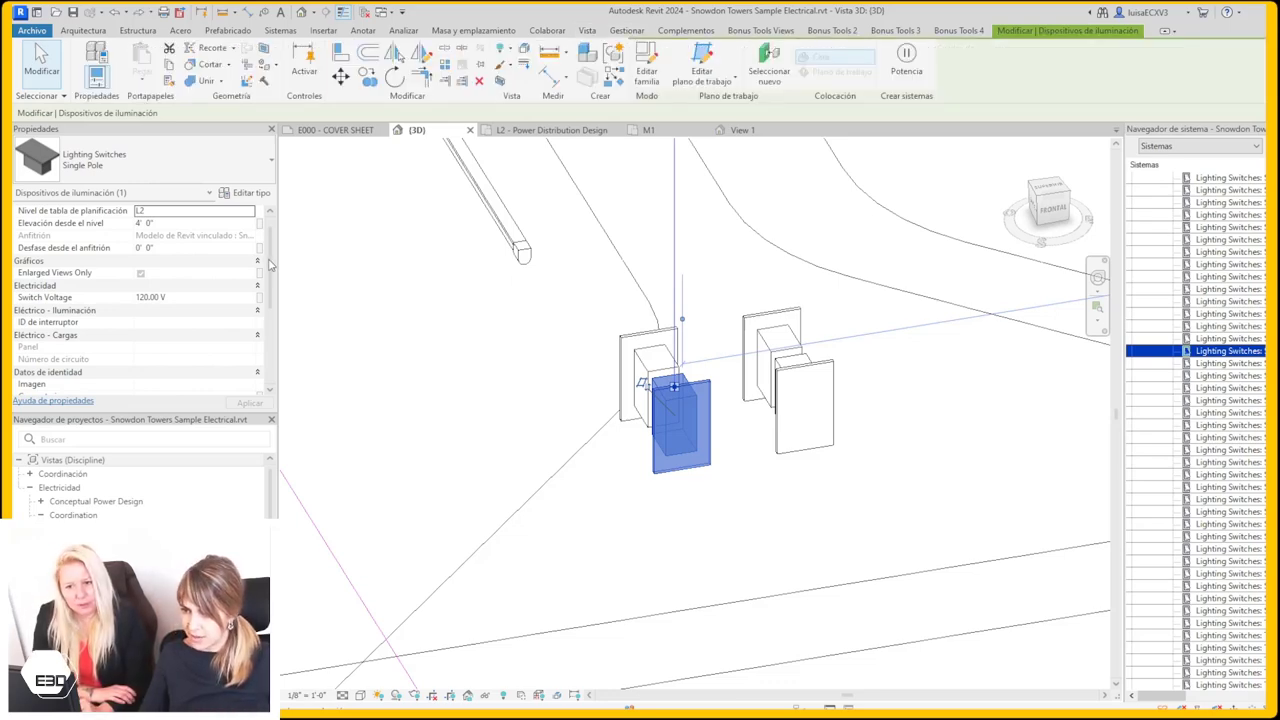
{"action": "scroll", "coordinate": [268, 263], "scroll_direction": "down", "scroll_amount": 5}
{"action": "mouse_move", "coordinate": [620, 497]}
{"action": "middle_mouse_down", "text": "shift"}
{"action": "mouse_move", "coordinate": [798, 469]}
{"action": "mouse_move", "coordinate": [655, 543]}
{"action": "middle_mouse_up", "text": "shift"}
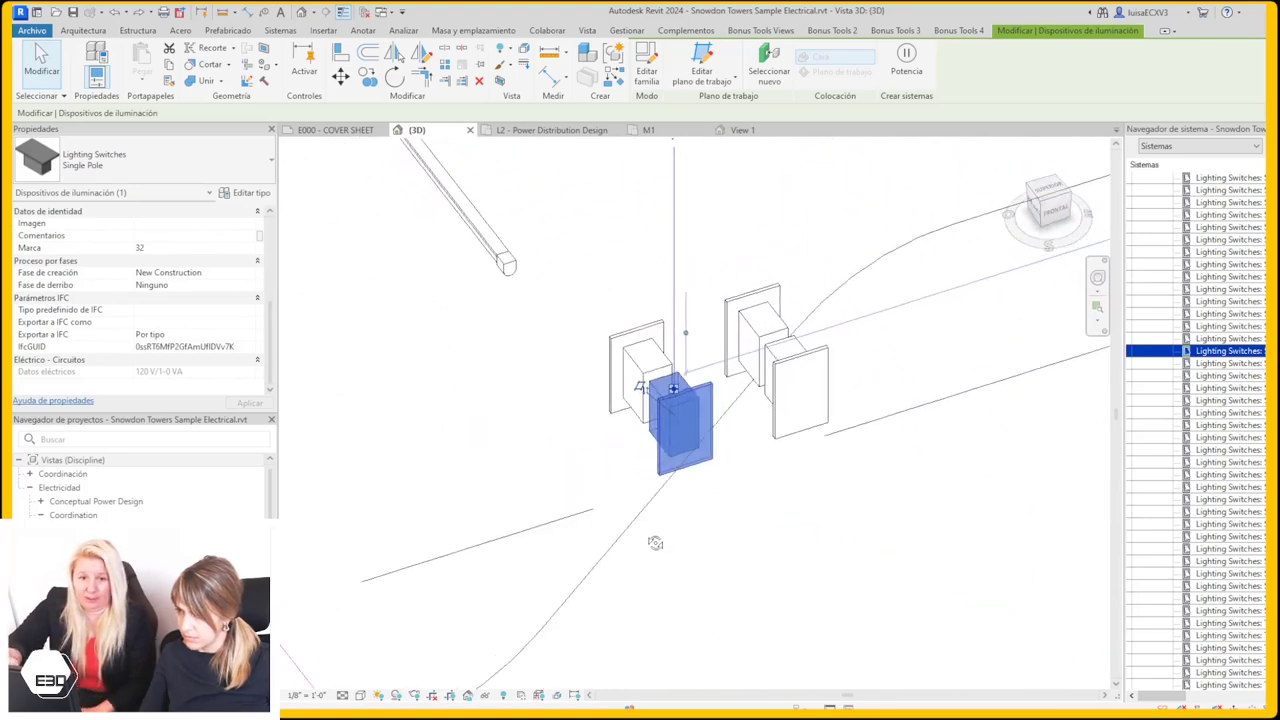
{"action": "left_click", "coordinate": [905, 65]}
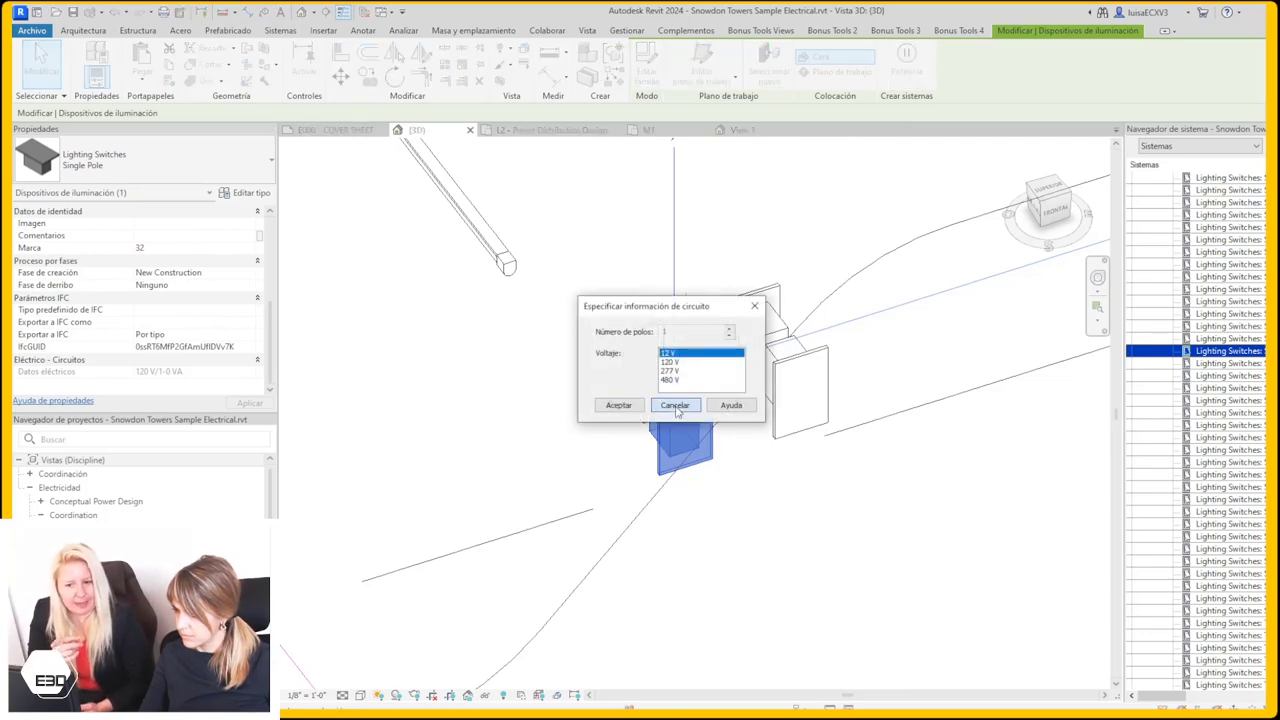
- Cancel the circuit dialog and reselect switch 32 to view its 120 V connector data
{"action": "left_click", "coordinate": [676, 405]}
{"action": "left_click", "coordinate": [572, 477]}
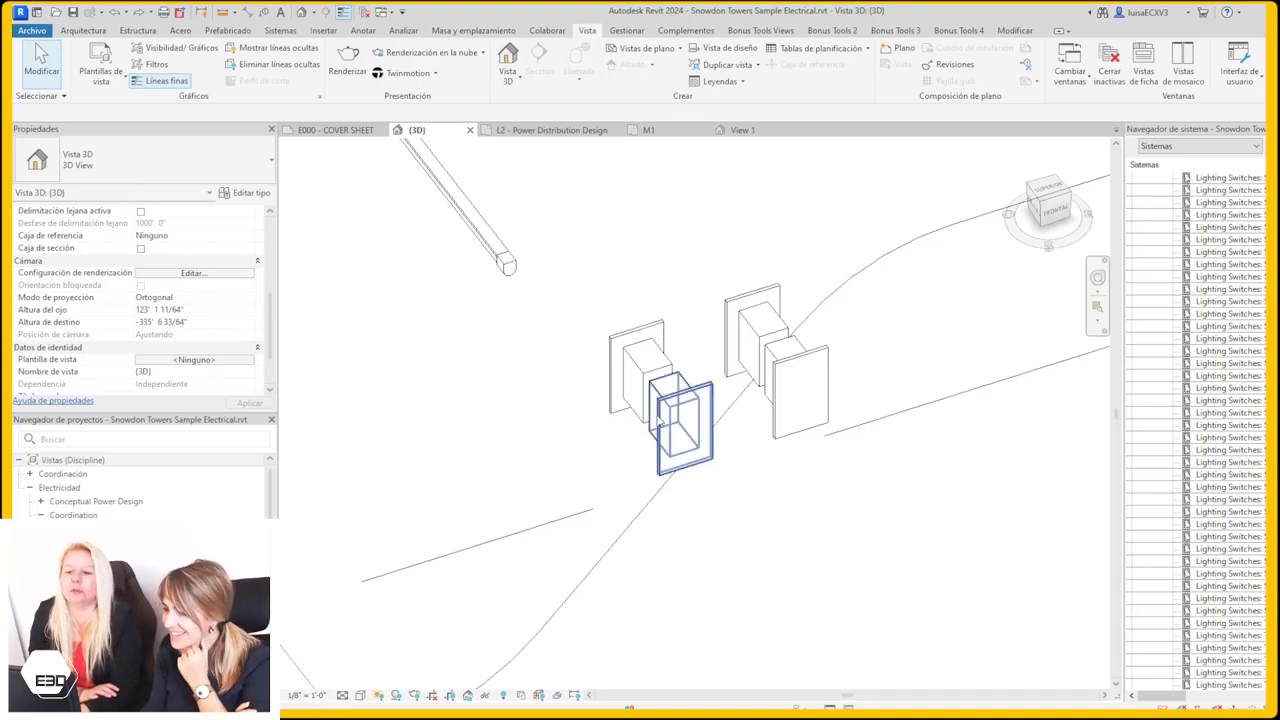
{"action": "left_click", "coordinate": [660, 422]}
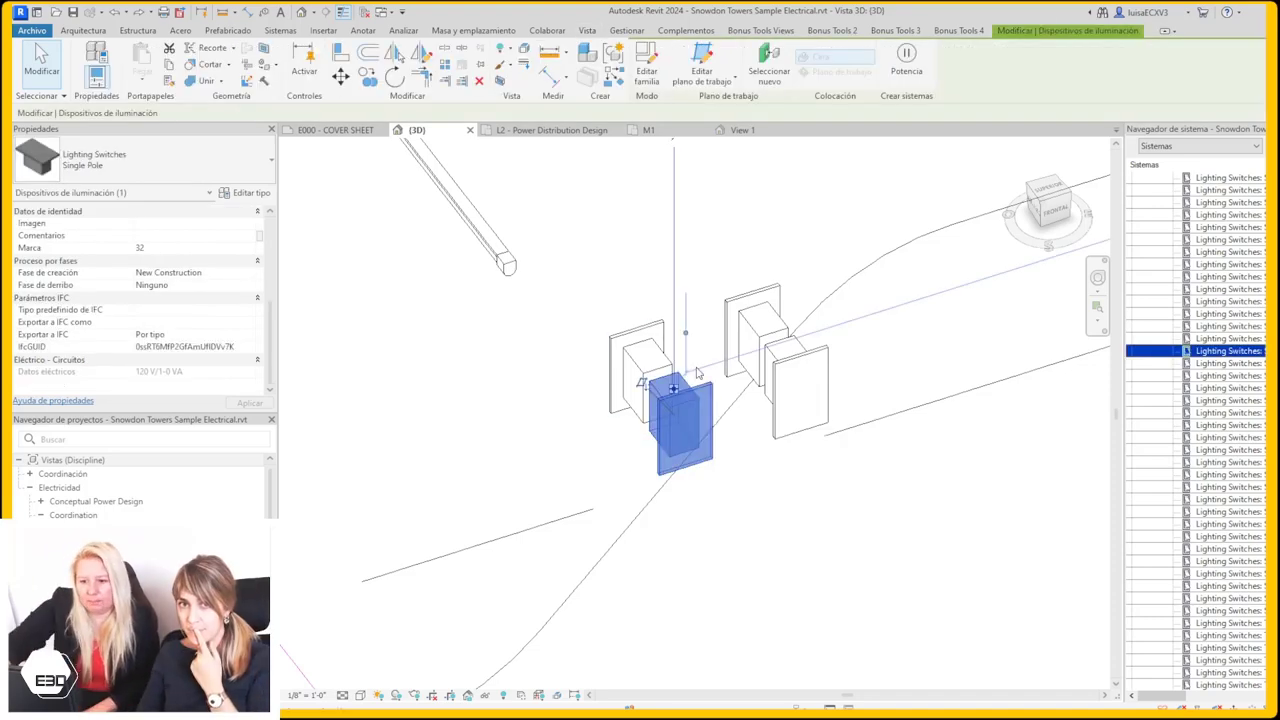
{"action": "scroll", "coordinate": [697, 372], "scroll_direction": "down", "scroll_amount": 4}
{"action": "scroll", "coordinate": [665, 372], "scroll_direction": "down", "scroll_amount": 2}
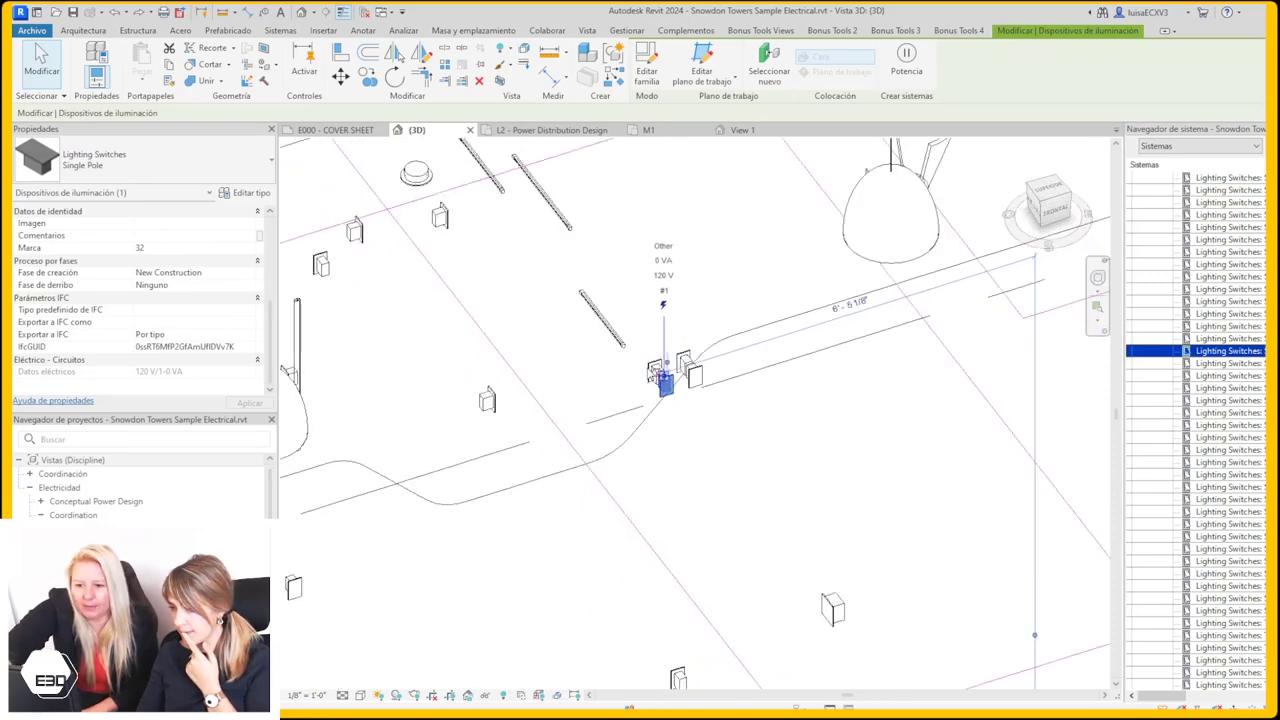
- Reselect switch 32 and locate it among the Lighting Switches, reading 120 V/1-0 VA
{"action": "left_click", "coordinate": [664, 318]}
{"action": "left_click", "coordinate": [663, 375]}
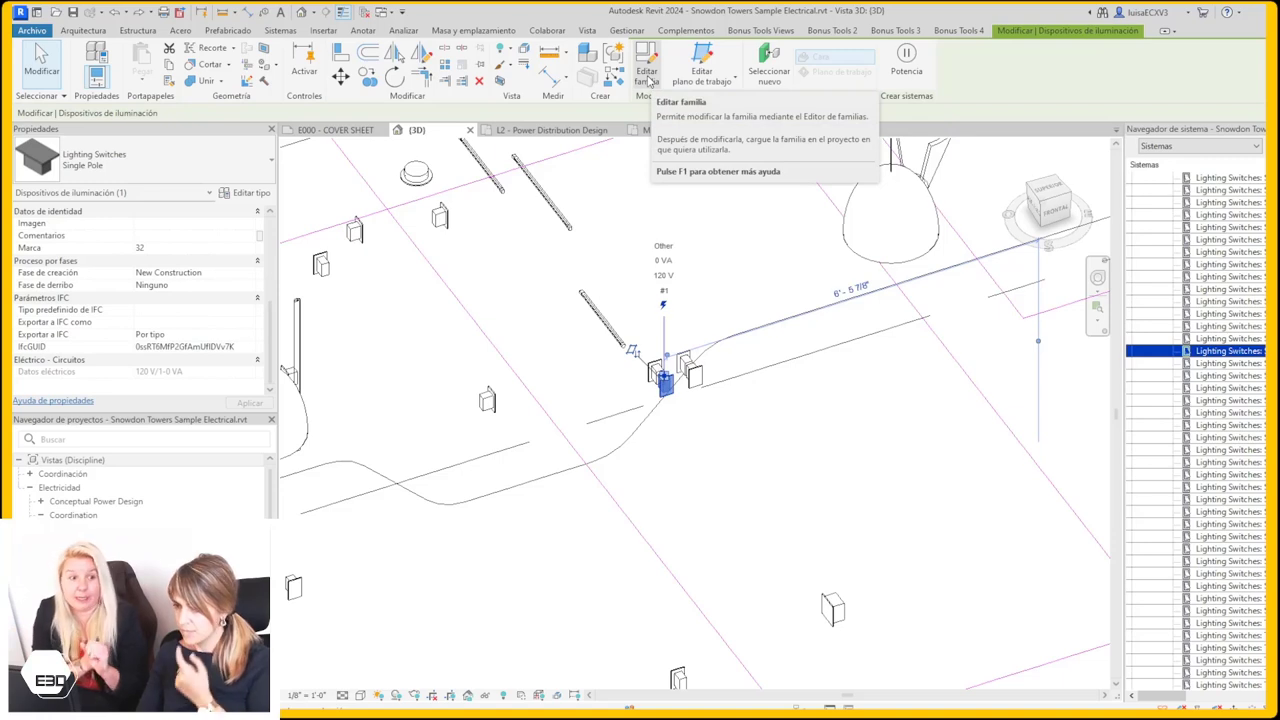
{"action": "scroll", "coordinate": [200, 340], "scroll_direction": "up", "scroll_amount": 5}
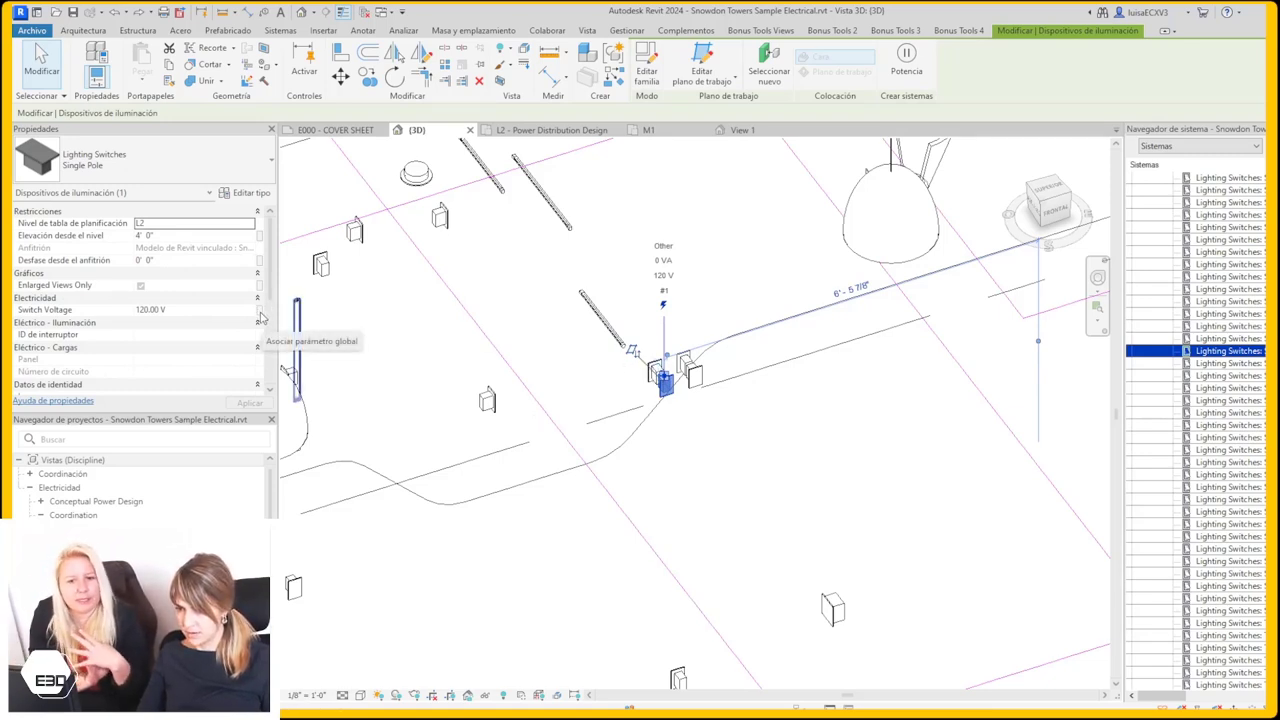
{"action": "scroll", "coordinate": [140, 320], "scroll_direction": "down", "scroll_amount": 5}
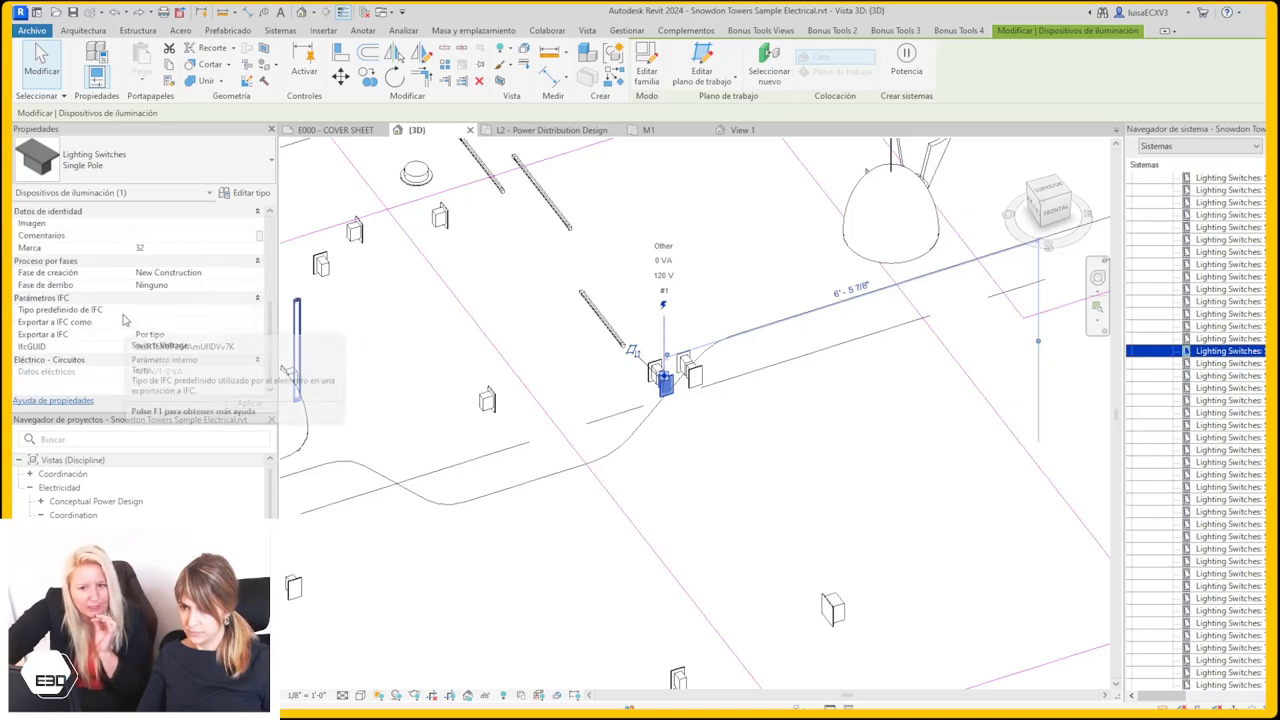
{"action": "scroll", "coordinate": [670, 258], "scroll_direction": "up", "scroll_amount": 1}
{"action": "scroll", "coordinate": [655, 313], "scroll_direction": "up", "scroll_amount": 1}
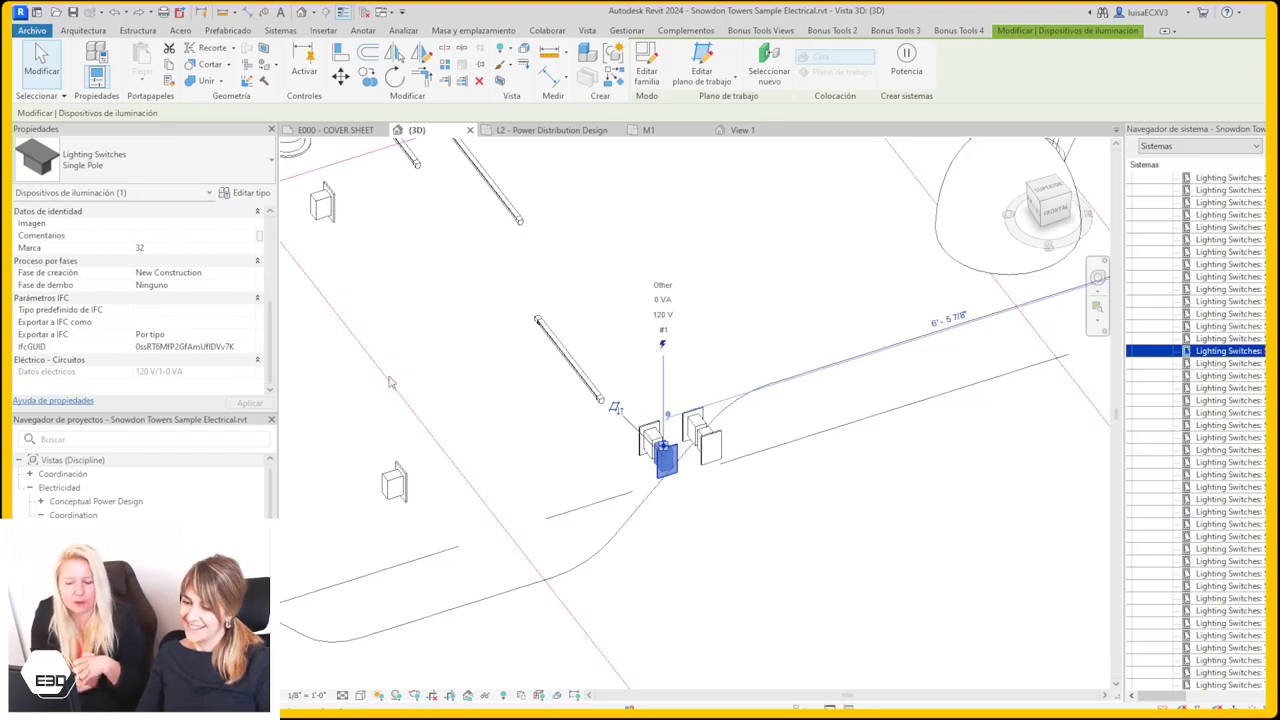
{"action": "scroll", "coordinate": [559, 545], "scroll_direction": "down", "scroll_amount": 1}
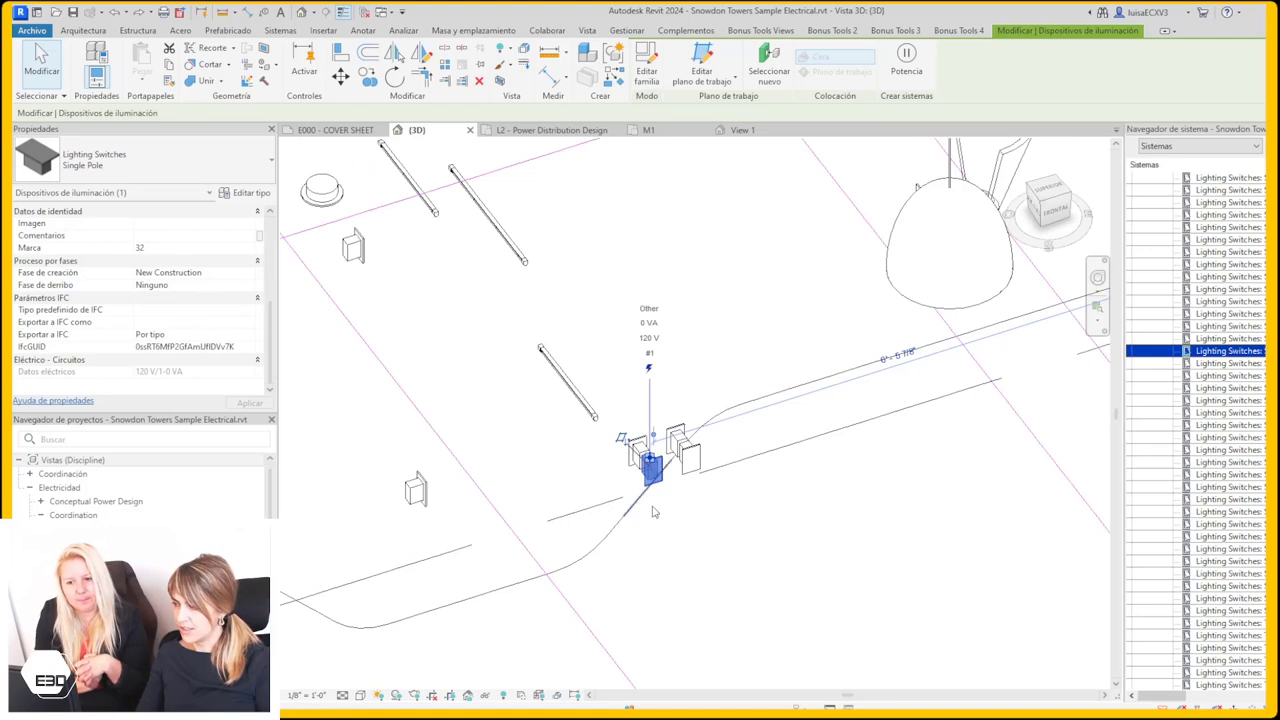
{"action": "scroll", "coordinate": [1264, 338], "scroll_direction": "up", "scroll_amount": 2}
{"action": "scroll", "coordinate": [1264, 338], "scroll_direction": "up", "scroll_amount": 2}
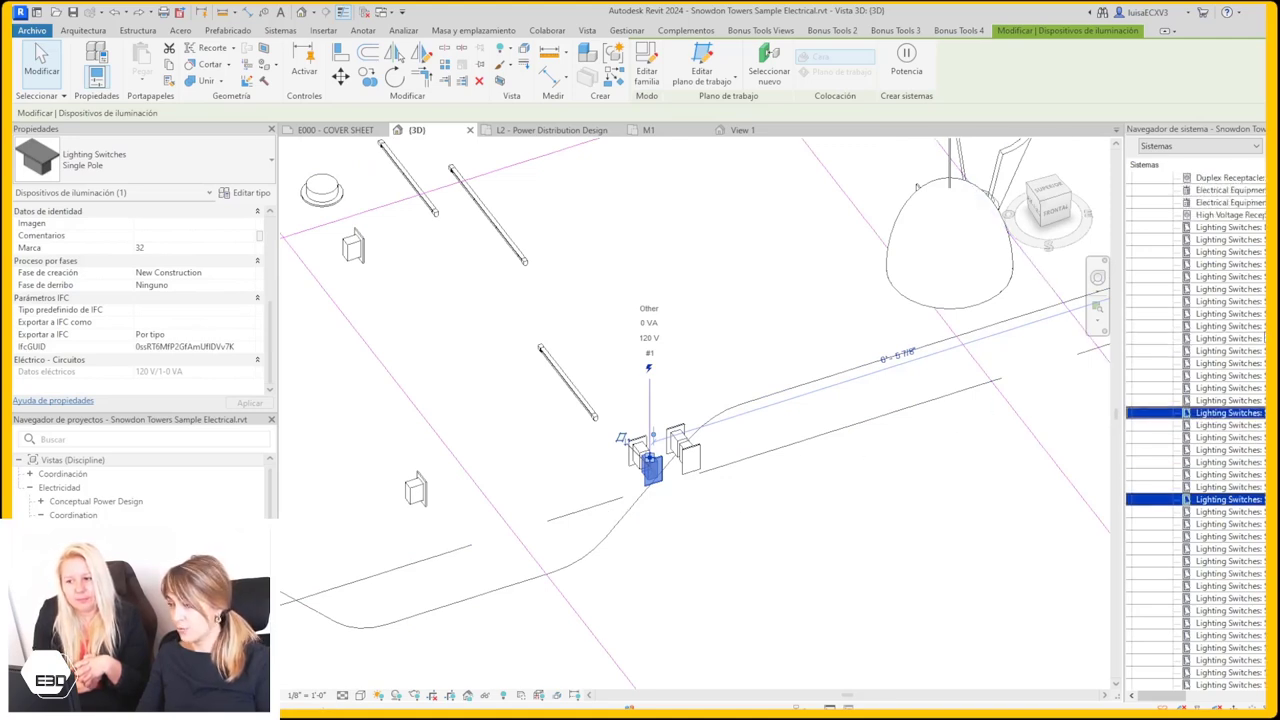
{"action": "scroll", "coordinate": [1264, 338], "scroll_direction": "up", "scroll_amount": 1}
{"action": "scroll", "coordinate": [1264, 338], "scroll_direction": "up", "scroll_amount": 3}
{"action": "scroll", "coordinate": [1264, 338], "scroll_direction": "up", "scroll_amount": 3}
{"action": "scroll", "coordinate": [1262, 300], "scroll_direction": "up", "scroll_amount": 3}
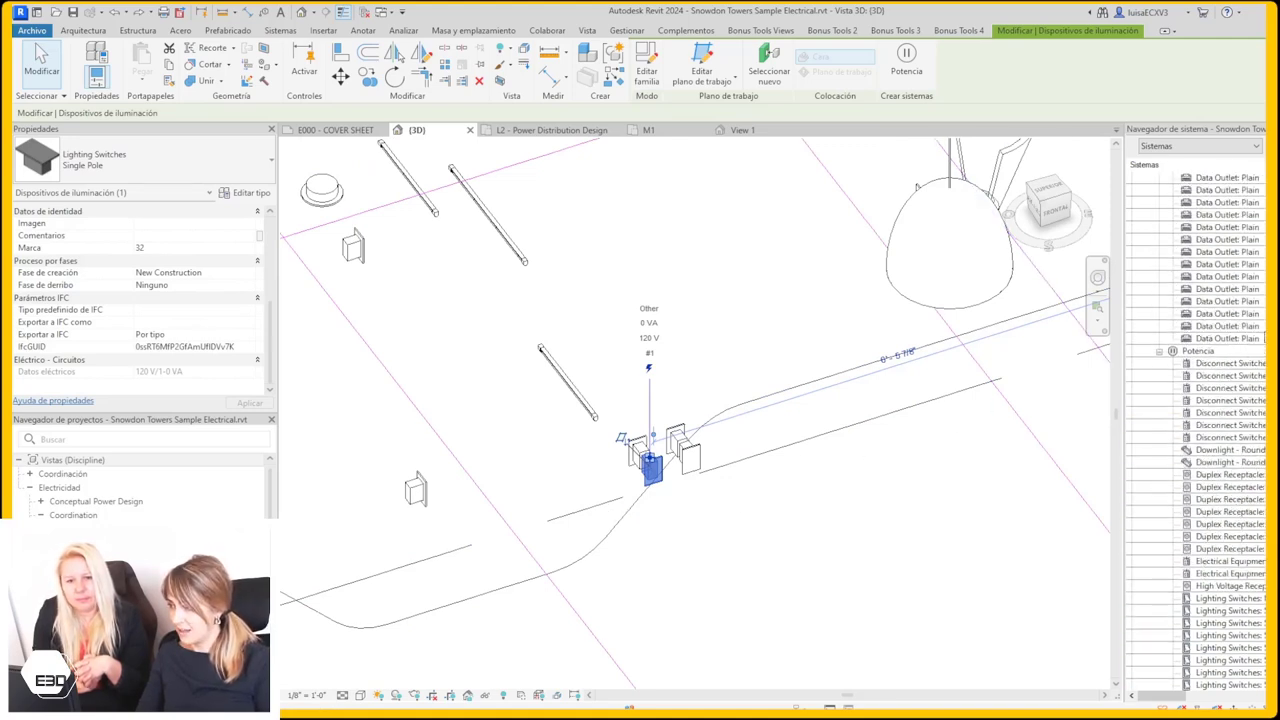
{"action": "scroll", "coordinate": [1260, 270], "scroll_direction": "up", "scroll_amount": 3}
{"action": "scroll", "coordinate": [1256, 240], "scroll_direction": "up", "scroll_amount": 3}
{"action": "scroll", "coordinate": [1256, 240], "scroll_direction": "down", "scroll_amount": 2}
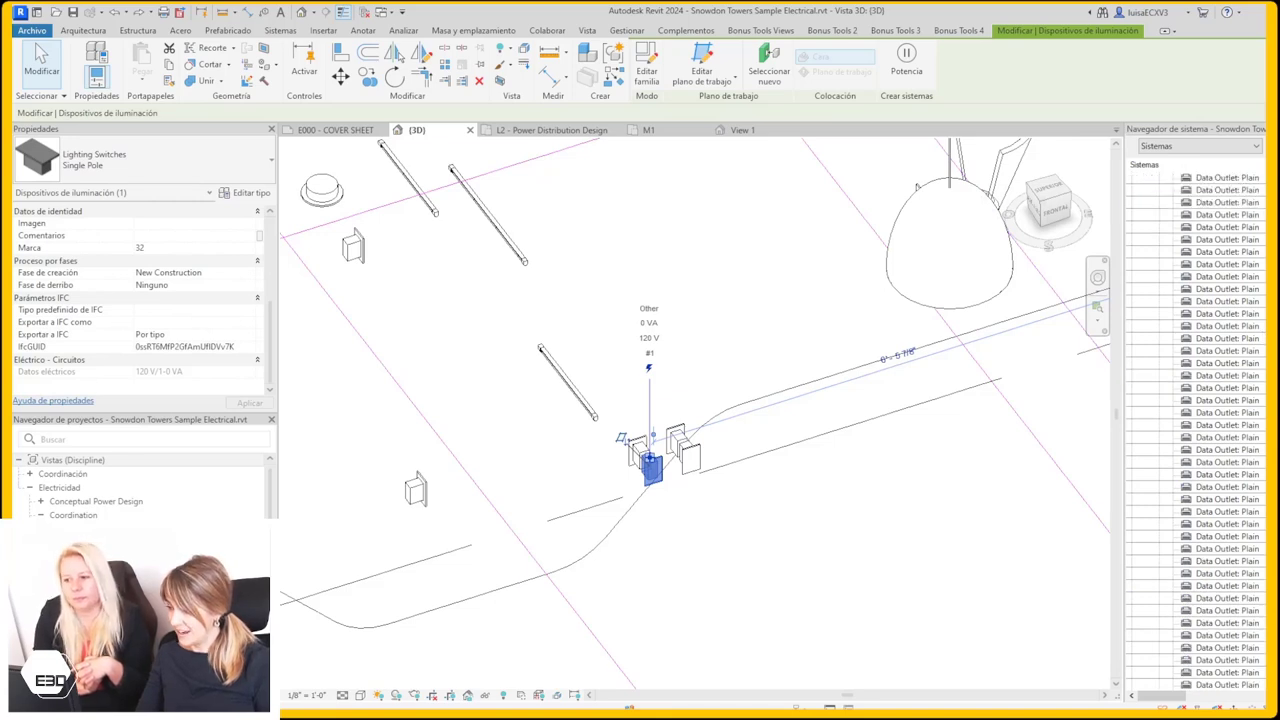
{"action": "scroll", "coordinate": [1256, 240], "scroll_direction": "down", "scroll_amount": 3}
{"action": "scroll", "coordinate": [1256, 240], "scroll_direction": "down", "scroll_amount": 5}
{"action": "scroll", "coordinate": [1234, 497], "scroll_direction": "down", "scroll_amount": 3}
{"action": "scroll", "coordinate": [1234, 497], "scroll_direction": "down", "scroll_amount": 3}
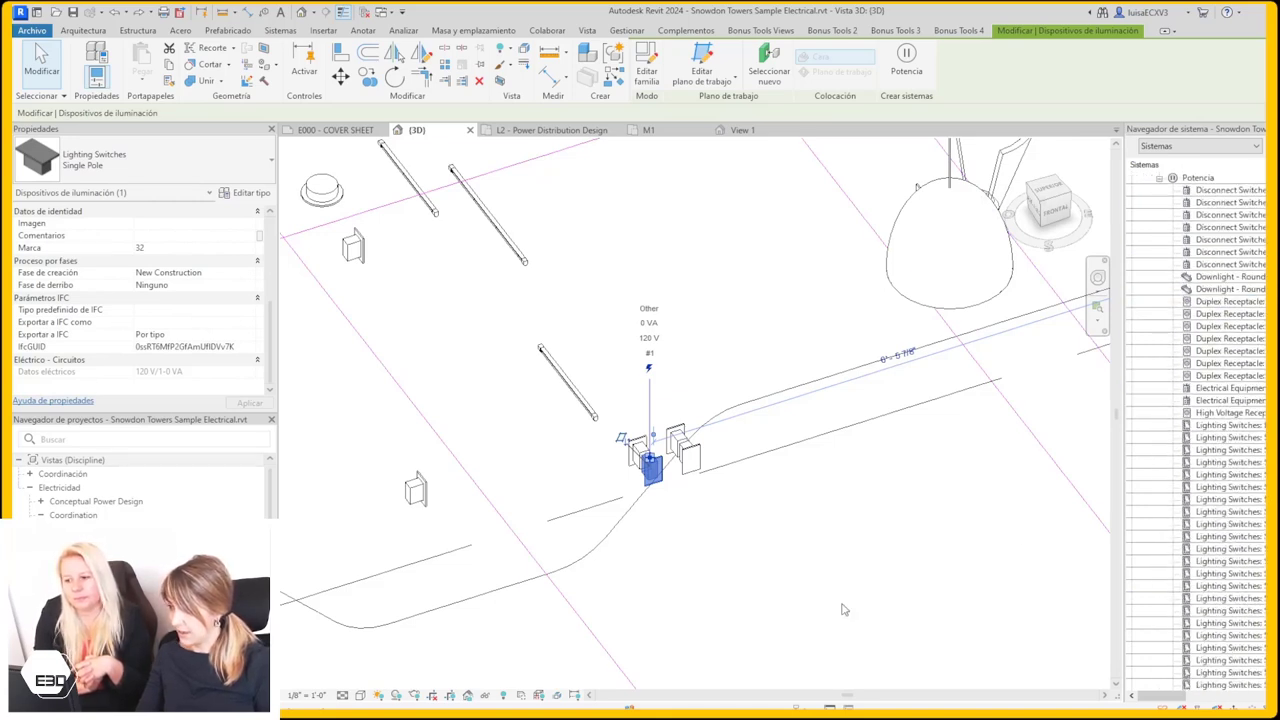
{"action": "scroll", "coordinate": [1234, 497], "scroll_direction": "down", "scroll_amount": 3}
{"action": "scroll", "coordinate": [1234, 497], "scroll_direction": "down", "scroll_amount": 2}
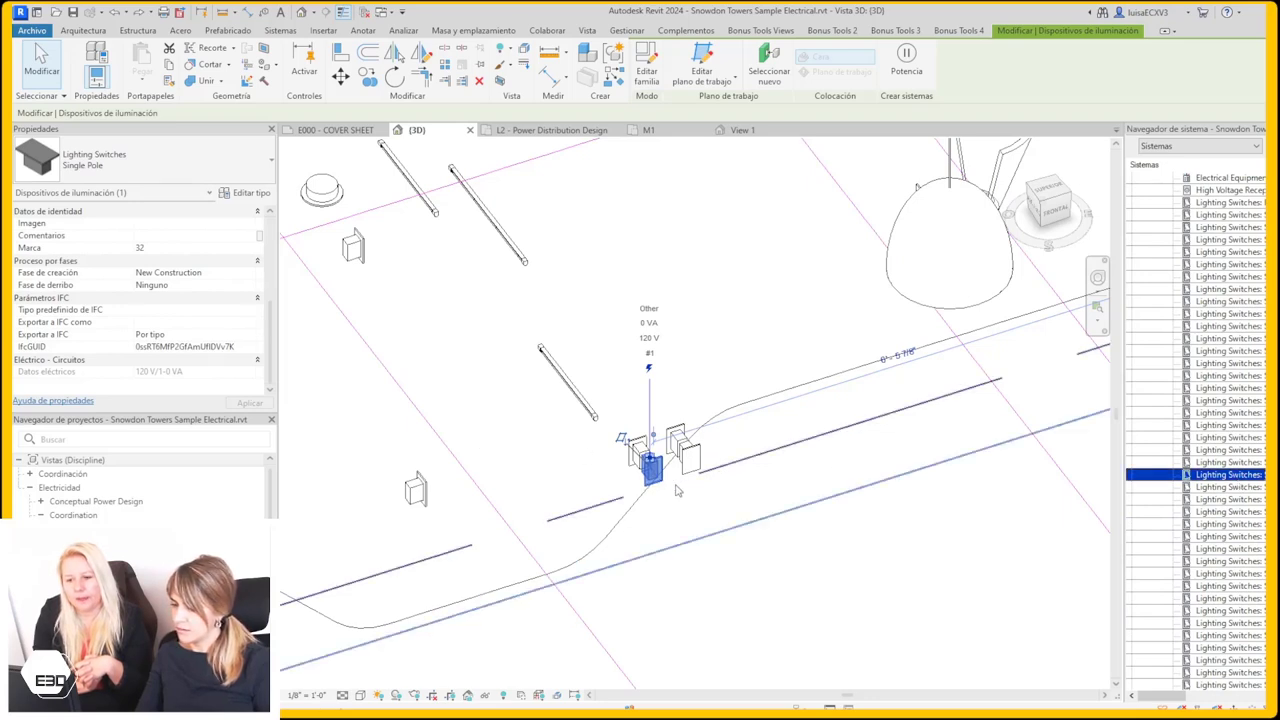
{"action": "scroll", "coordinate": [652, 470], "scroll_direction": "up", "scroll_amount": 2}
{"action": "scroll", "coordinate": [652, 478], "scroll_direction": "up", "scroll_amount": 2}
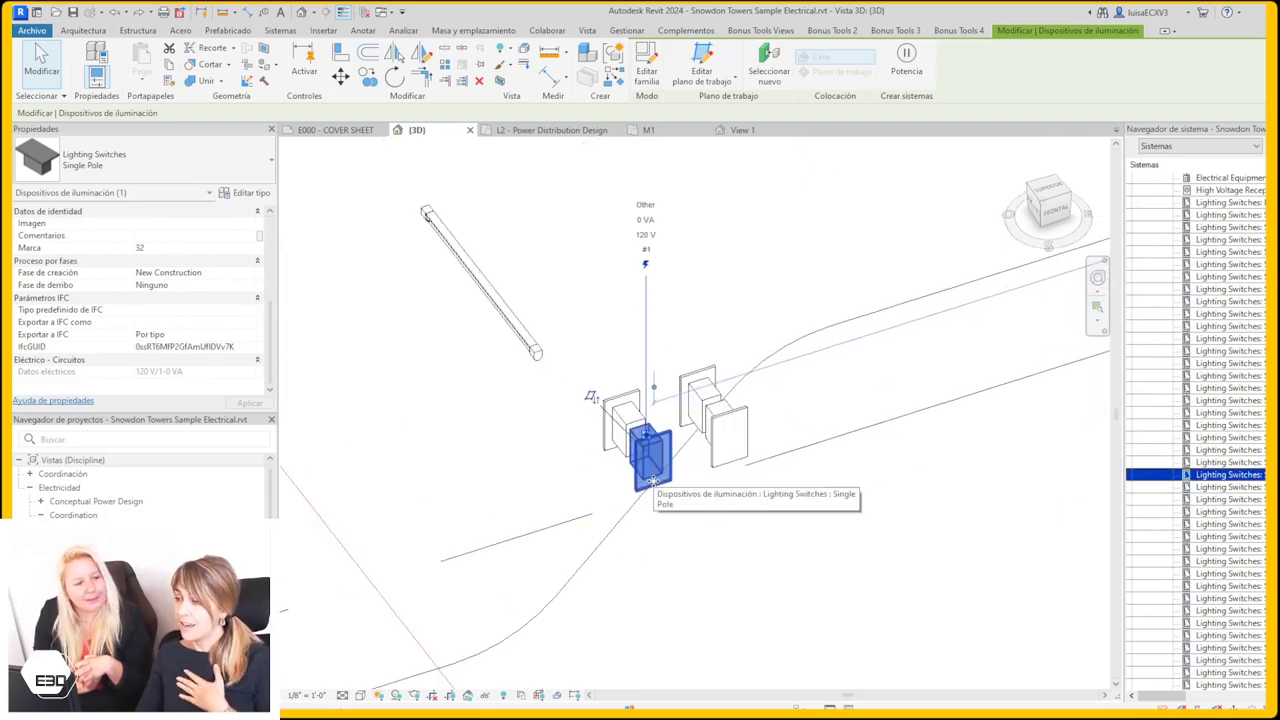
- Edit the Lighting Switches family, inspect its electrical connector, and cancel Cargar en proyecto
{"action": "left_click", "coordinate": [655, 75]}
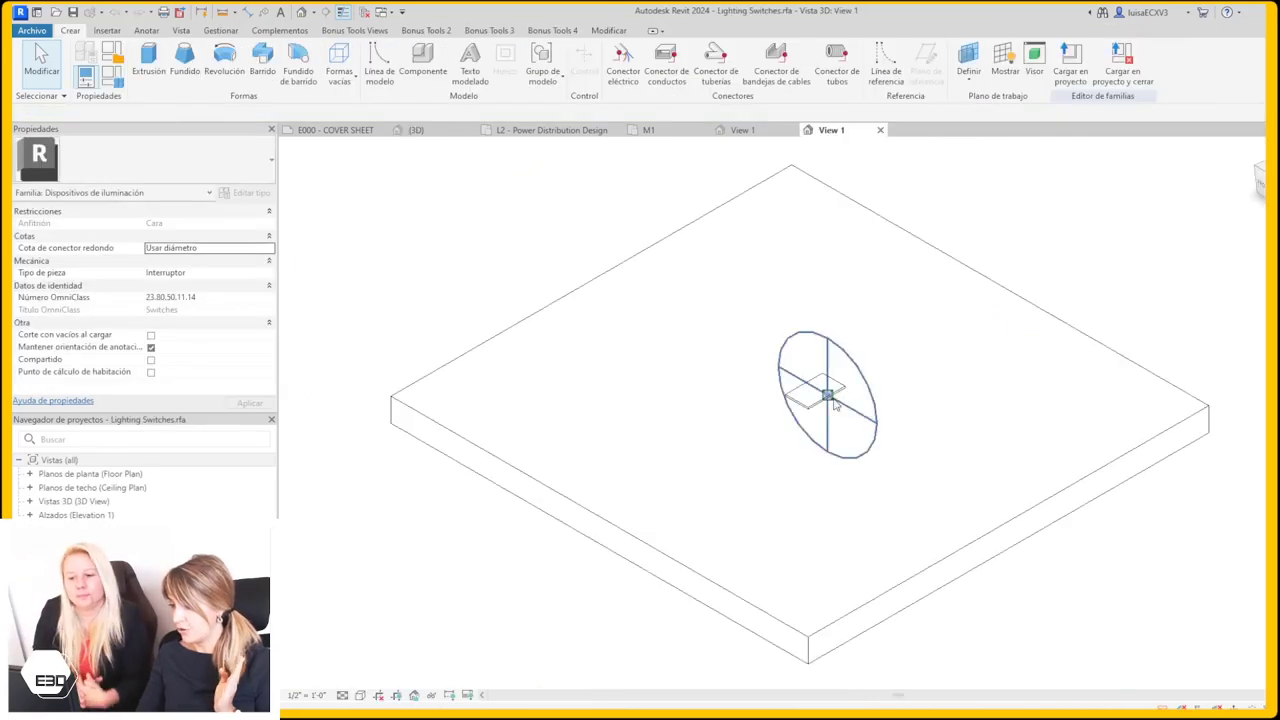
{"action": "left_click", "coordinate": [851, 421]}
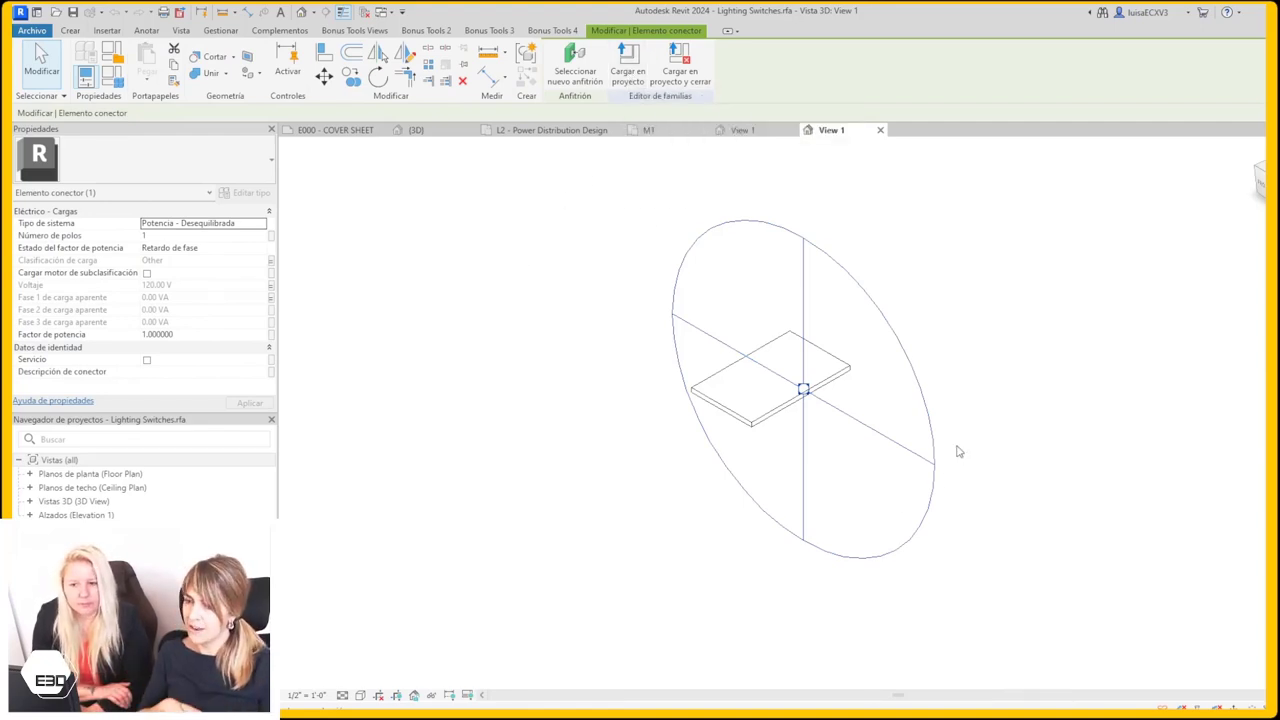
{"action": "left_click", "coordinate": [628, 62]}
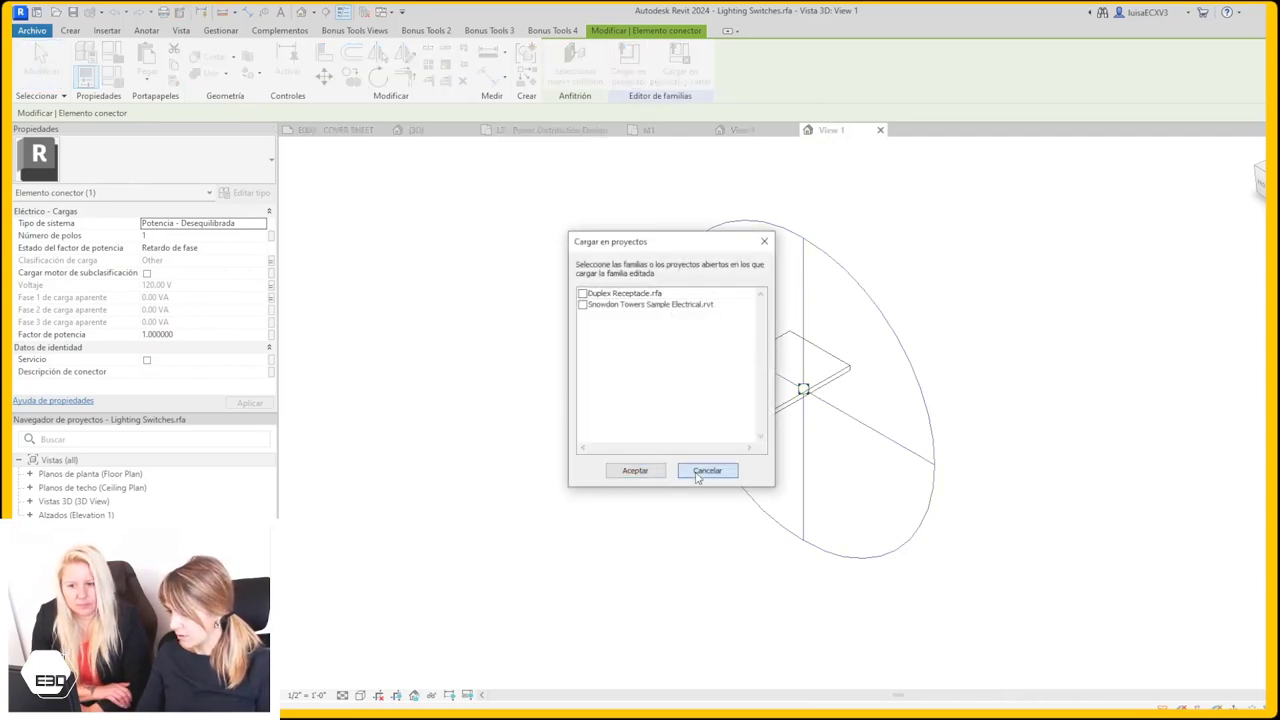
{"action": "left_click", "coordinate": [706, 470]}
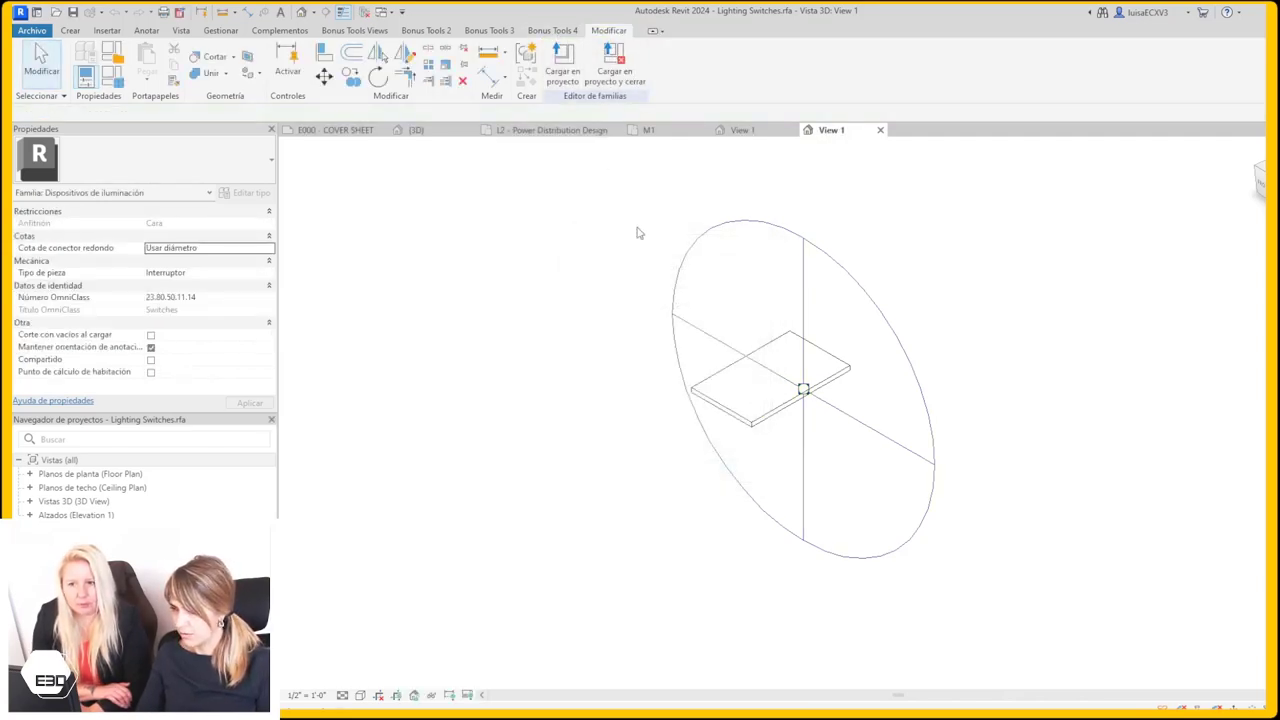
- Switch through the open family tabs back to the Snowdon Towers {3D} view
{"action": "left_click", "coordinate": [563, 133]}
{"action": "left_click", "coordinate": [733, 131]}
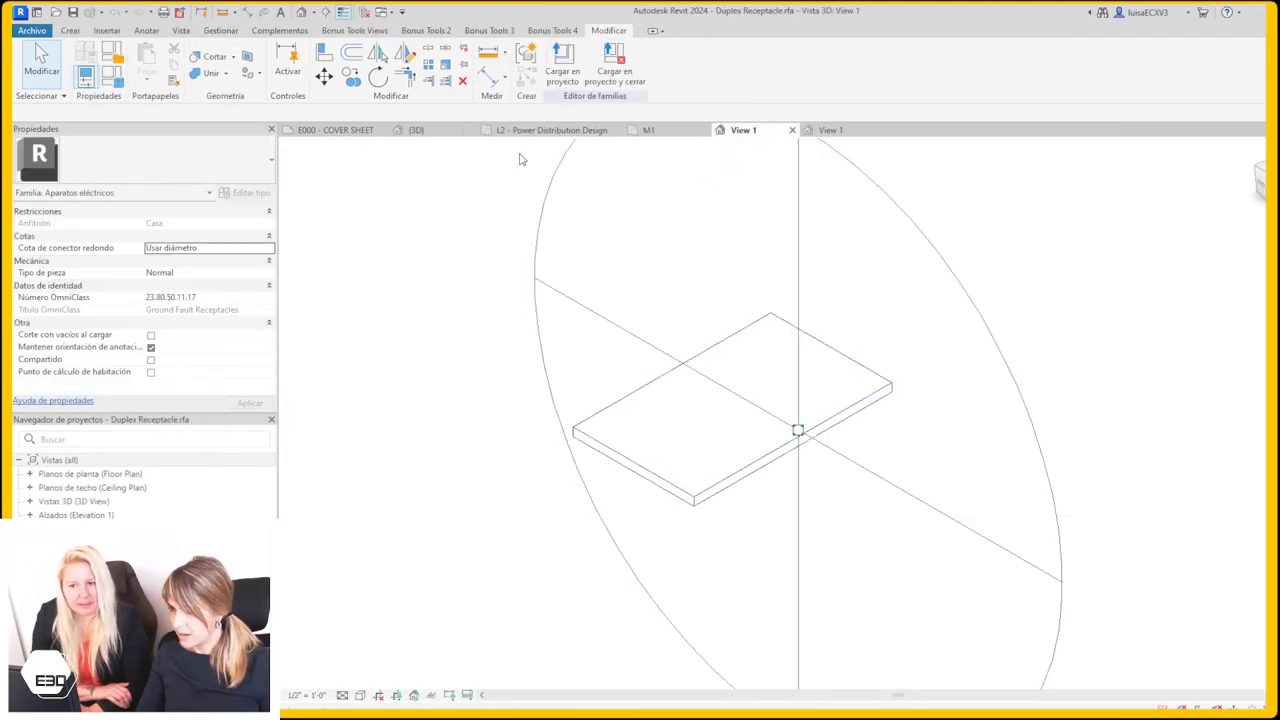
{"action": "left_click", "coordinate": [403, 132]}
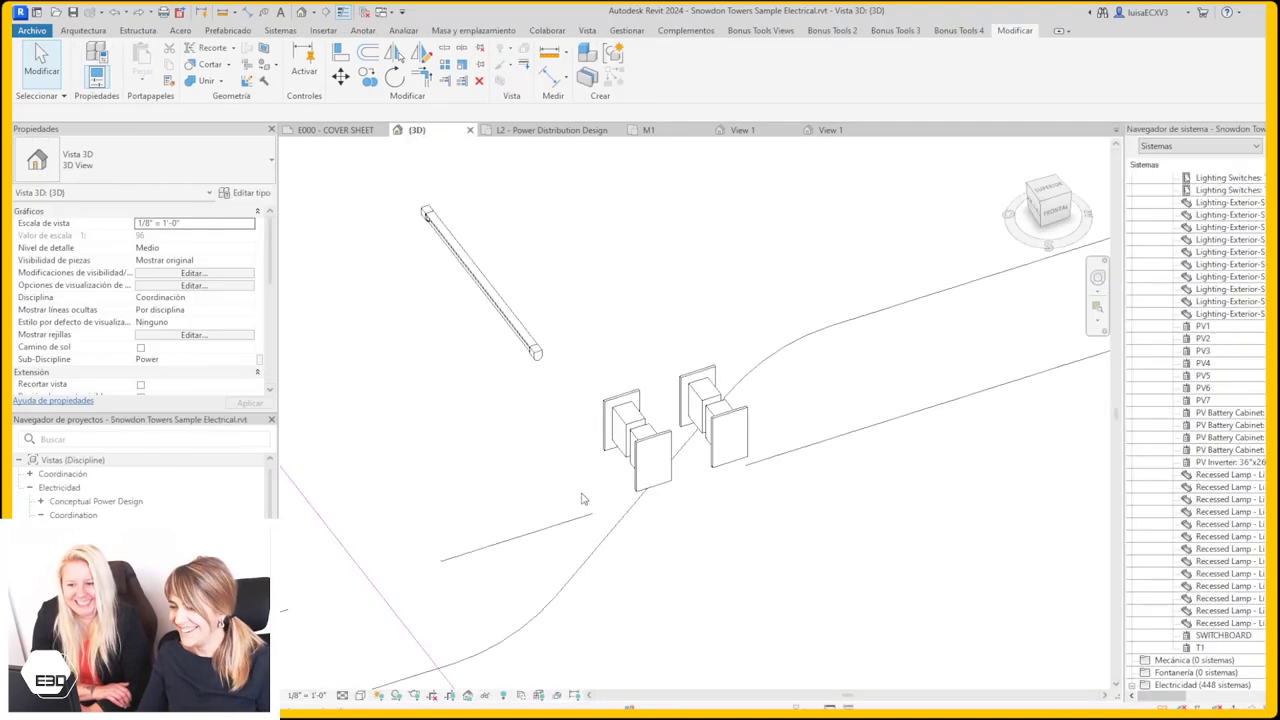
- Select the single-pole lighting switch near the pendant lights and scroll through its properties
{"action": "left_click", "coordinate": [655, 448]}
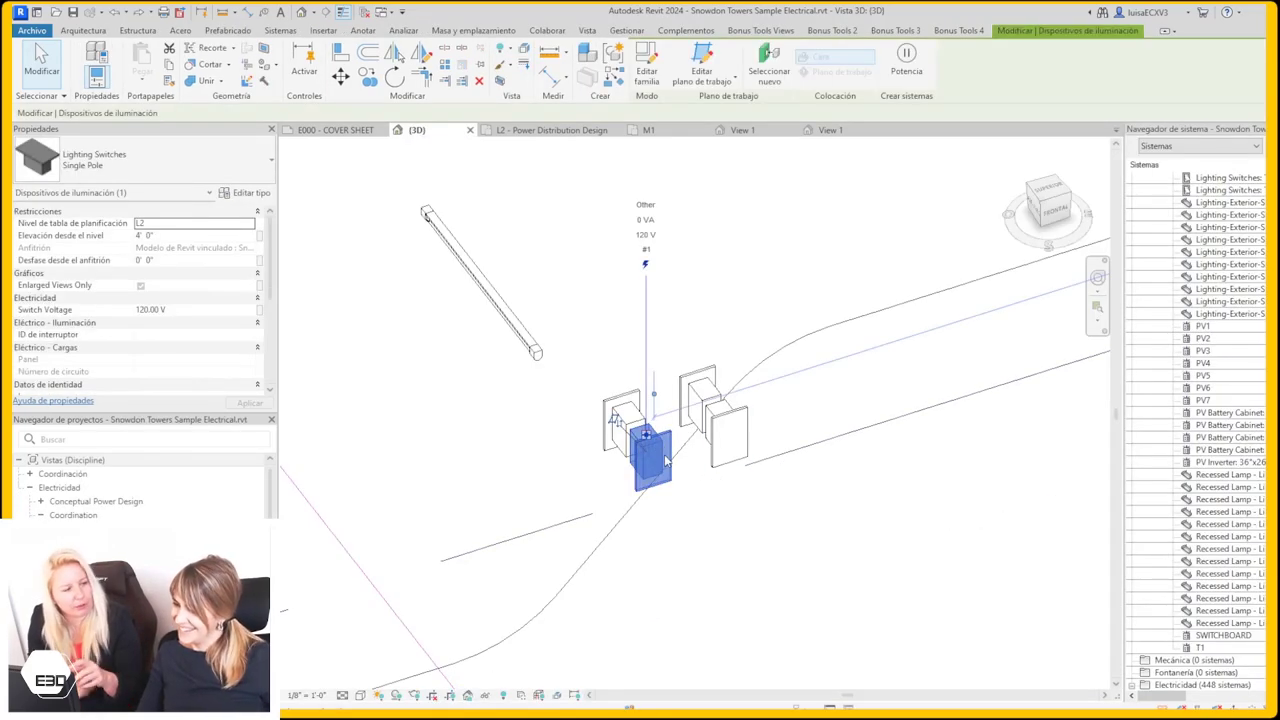
{"action": "scroll", "coordinate": [664, 460], "scroll_direction": "down", "scroll_amount": 2}
{"action": "scroll", "coordinate": [664, 460], "scroll_direction": "down", "scroll_amount": 1}
{"action": "scroll", "coordinate": [664, 460], "scroll_direction": "down", "scroll_amount": 1}
{"action": "scroll", "coordinate": [664, 460], "scroll_direction": "down", "scroll_amount": 2}
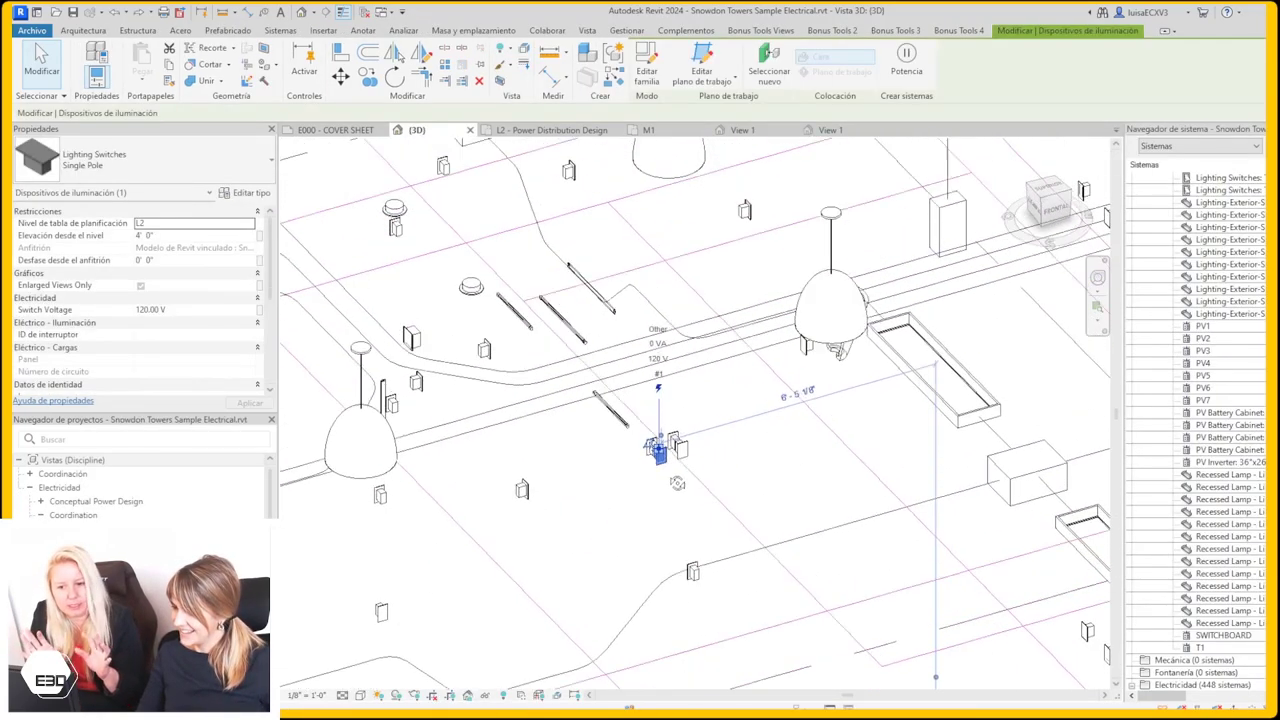
{"action": "scroll", "coordinate": [655, 455], "scroll_direction": "up", "scroll_amount": 2}
{"action": "scroll", "coordinate": [645, 462], "scroll_direction": "up", "scroll_amount": 1}
{"action": "scroll", "coordinate": [640, 466], "scroll_direction": "up", "scroll_amount": 2}
{"action": "scroll", "coordinate": [634, 470], "scroll_direction": "up", "scroll_amount": 1}
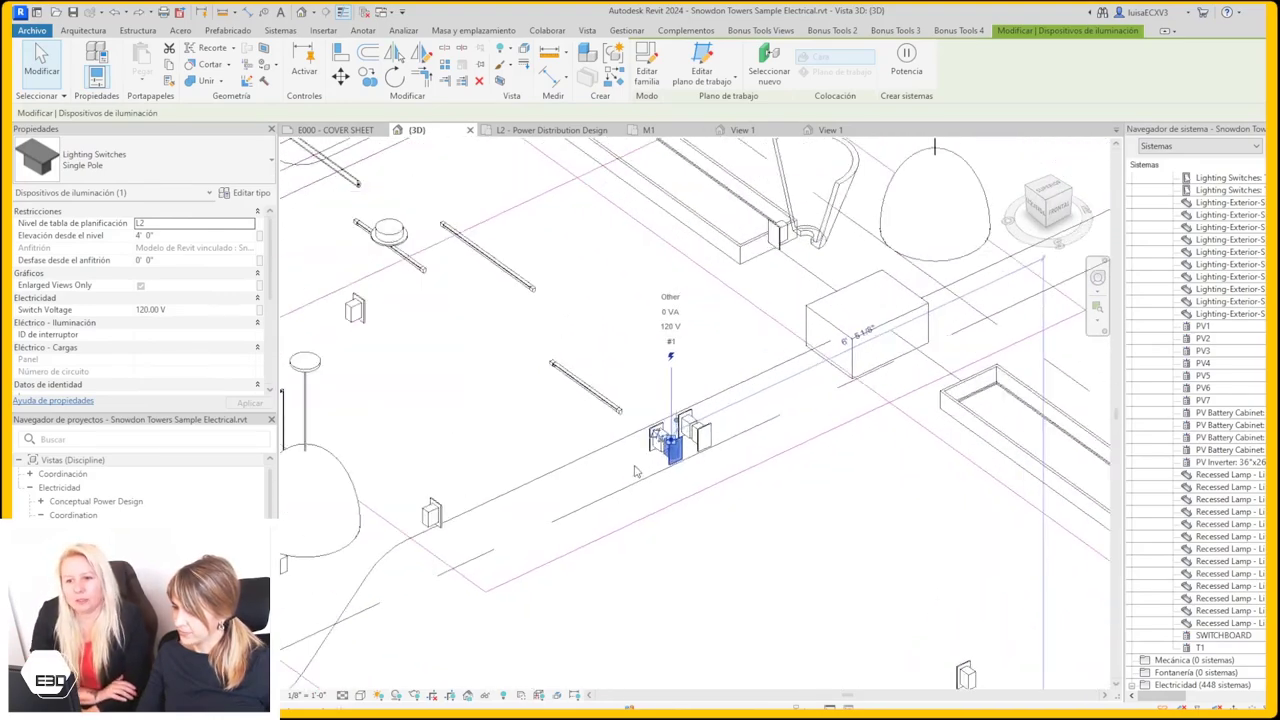
{"action": "scroll", "coordinate": [634, 470], "scroll_direction": "down", "scroll_amount": 1}
{"action": "scroll", "coordinate": [614, 600], "scroll_direction": "down", "scroll_amount": 2}
{"action": "scroll", "coordinate": [616, 604], "scroll_direction": "down", "scroll_amount": 1}
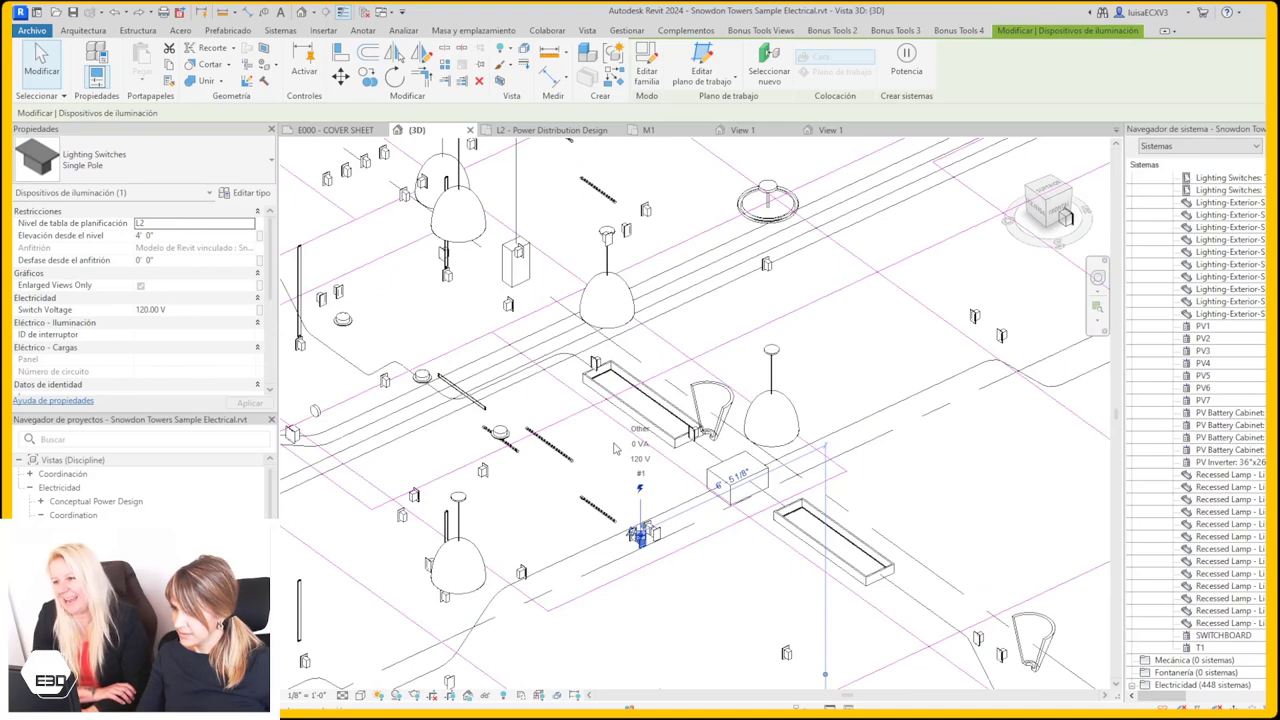
- Reselect the switch (mark 32) and read its Eléctrico - Circuitos data: 120 V/1-0 VA
{"action": "left_click", "coordinate": [614, 448]}
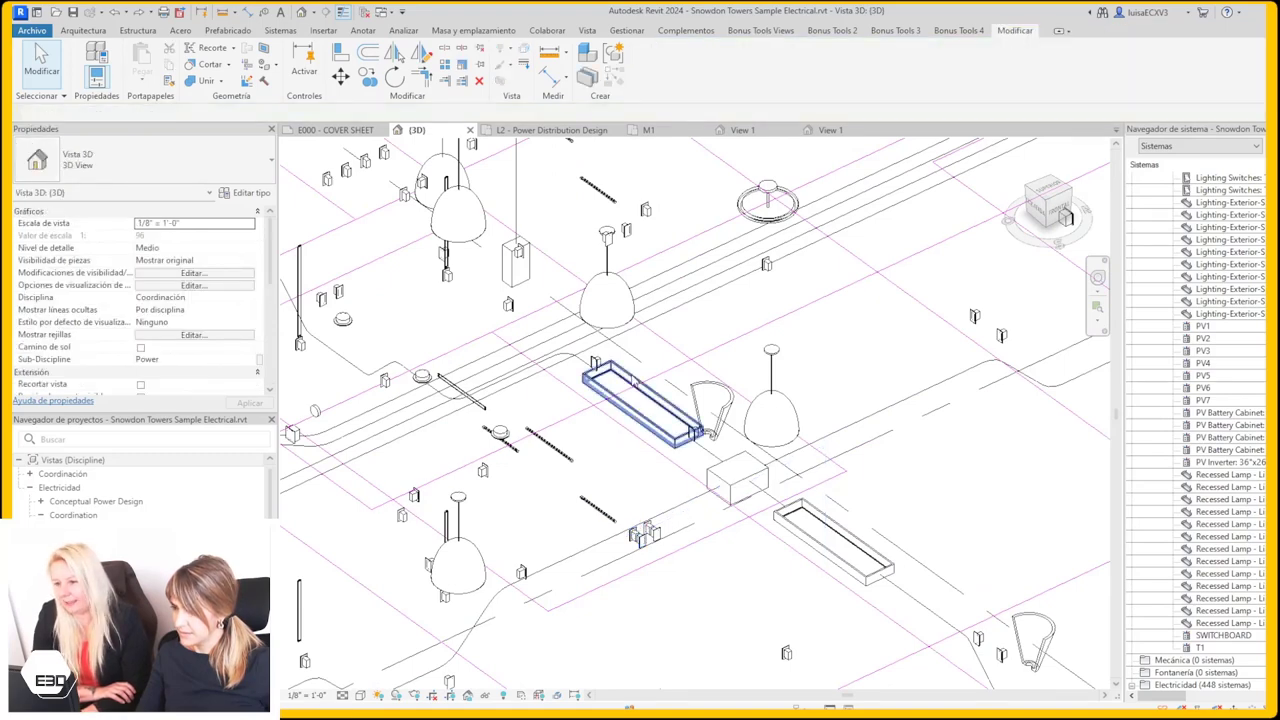
{"action": "left_click", "coordinate": [643, 543]}
{"action": "scroll", "coordinate": [634, 556], "scroll_direction": "up", "scroll_amount": 2}
{"action": "scroll", "coordinate": [634, 556], "scroll_direction": "up", "scroll_amount": 1}
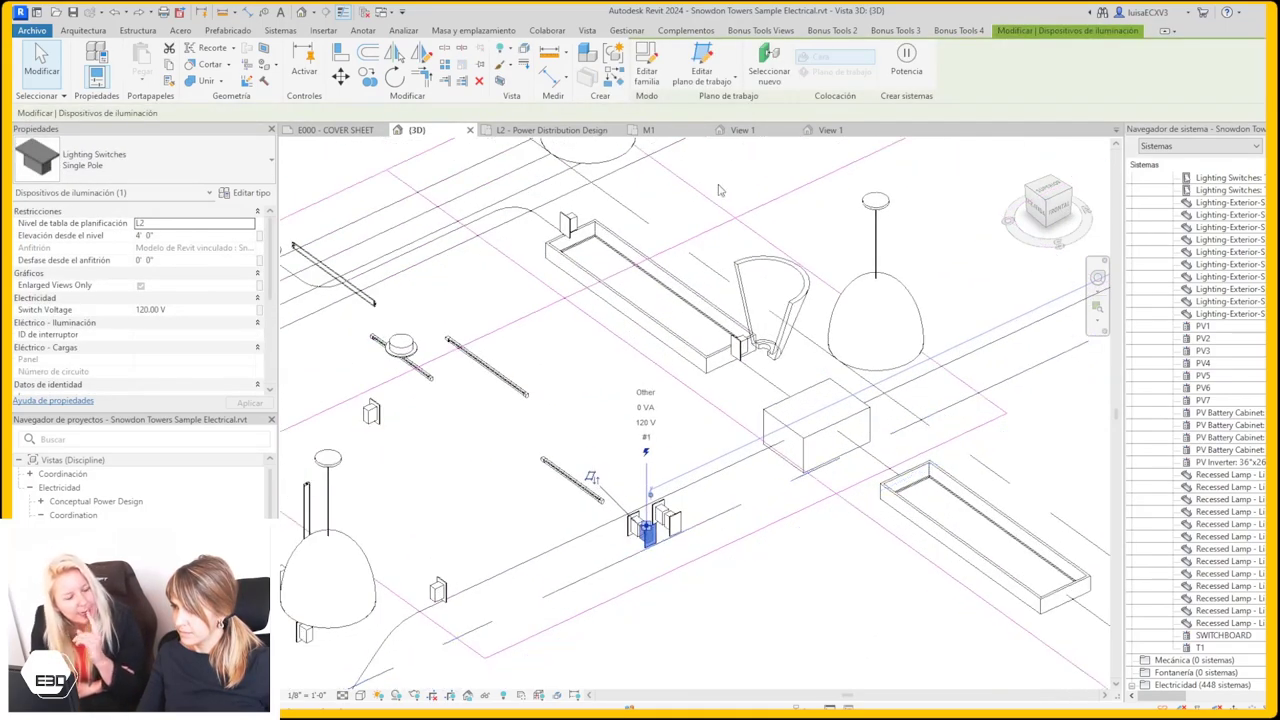
{"action": "scroll", "coordinate": [640, 560], "scroll_direction": "up", "scroll_amount": 2}
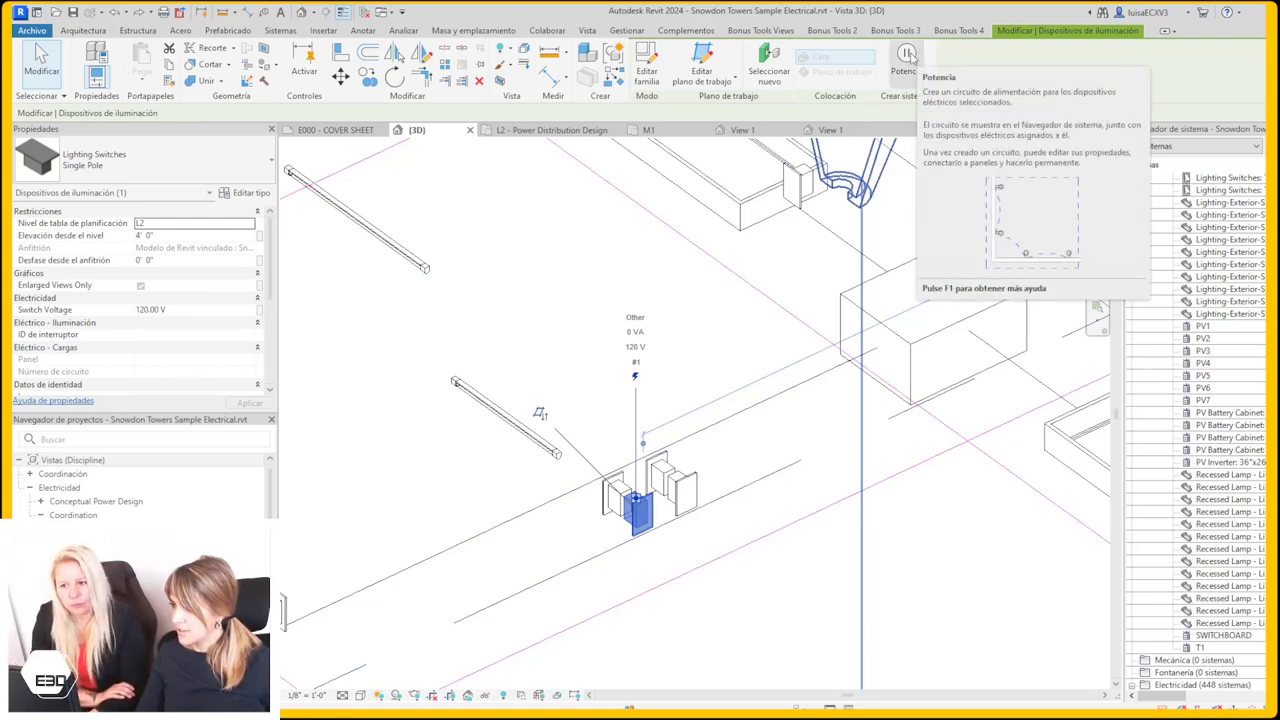
{"action": "scroll", "coordinate": [575, 515], "scroll_direction": "down", "scroll_amount": 2}
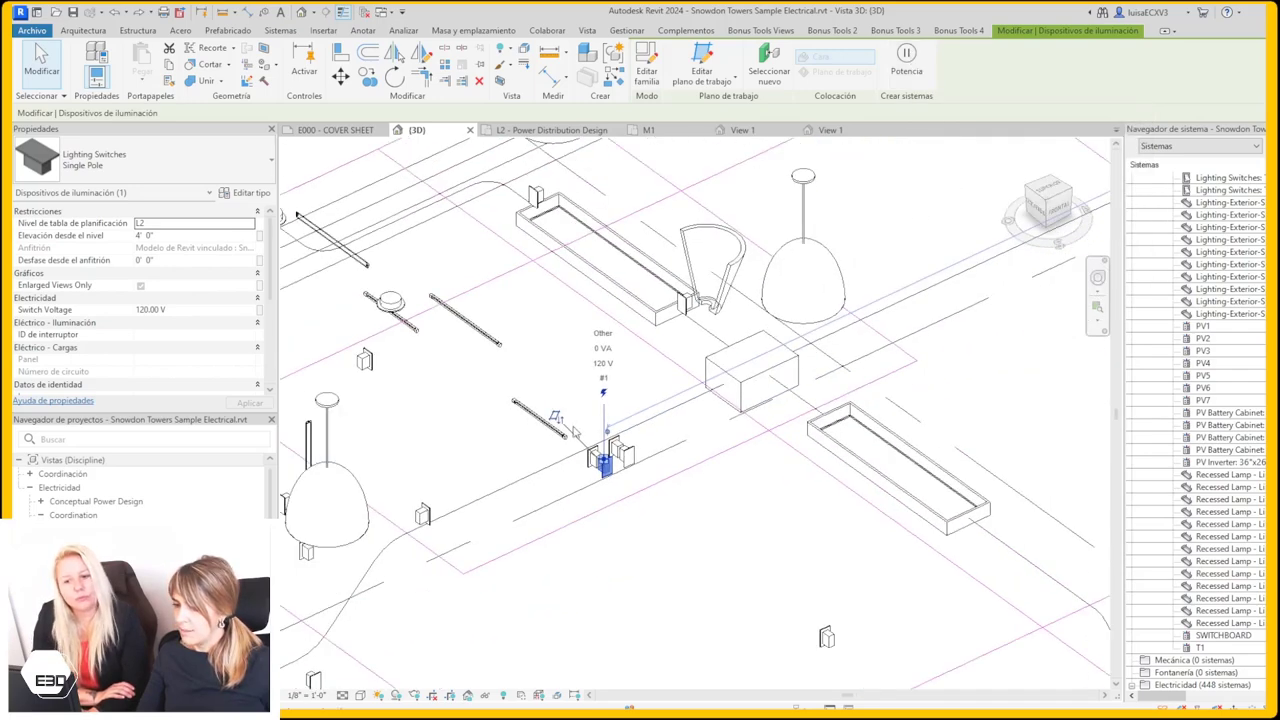
{"action": "scroll", "coordinate": [575, 515], "scroll_direction": "down", "scroll_amount": 2}
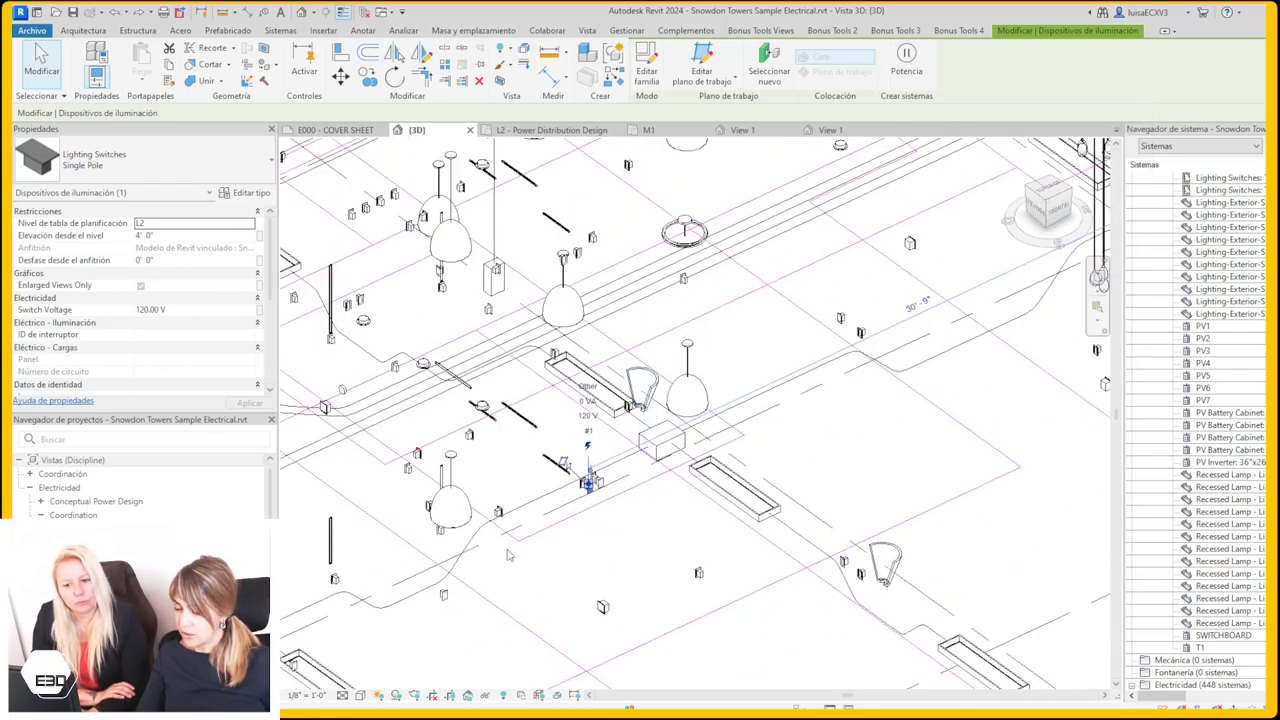
{"action": "scroll", "coordinate": [607, 563], "scroll_direction": "up", "scroll_amount": 3}
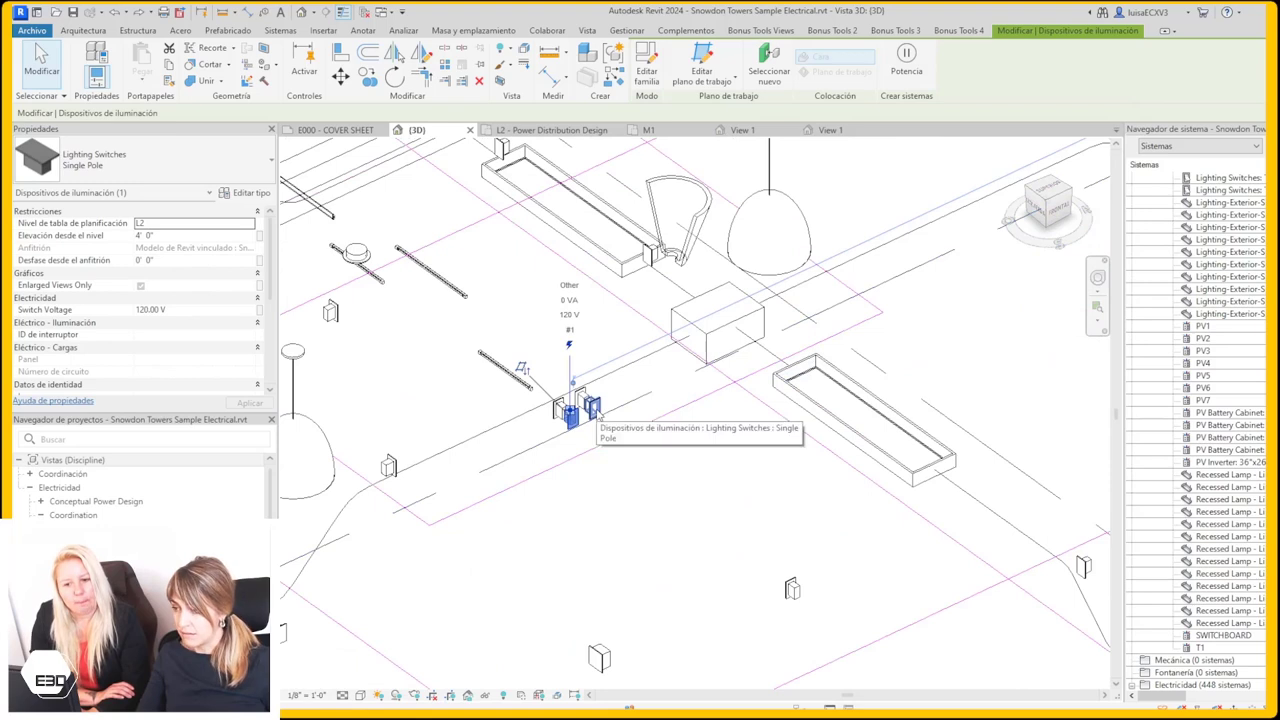
{"action": "scroll", "coordinate": [212, 376], "scroll_direction": "down", "scroll_amount": 5}
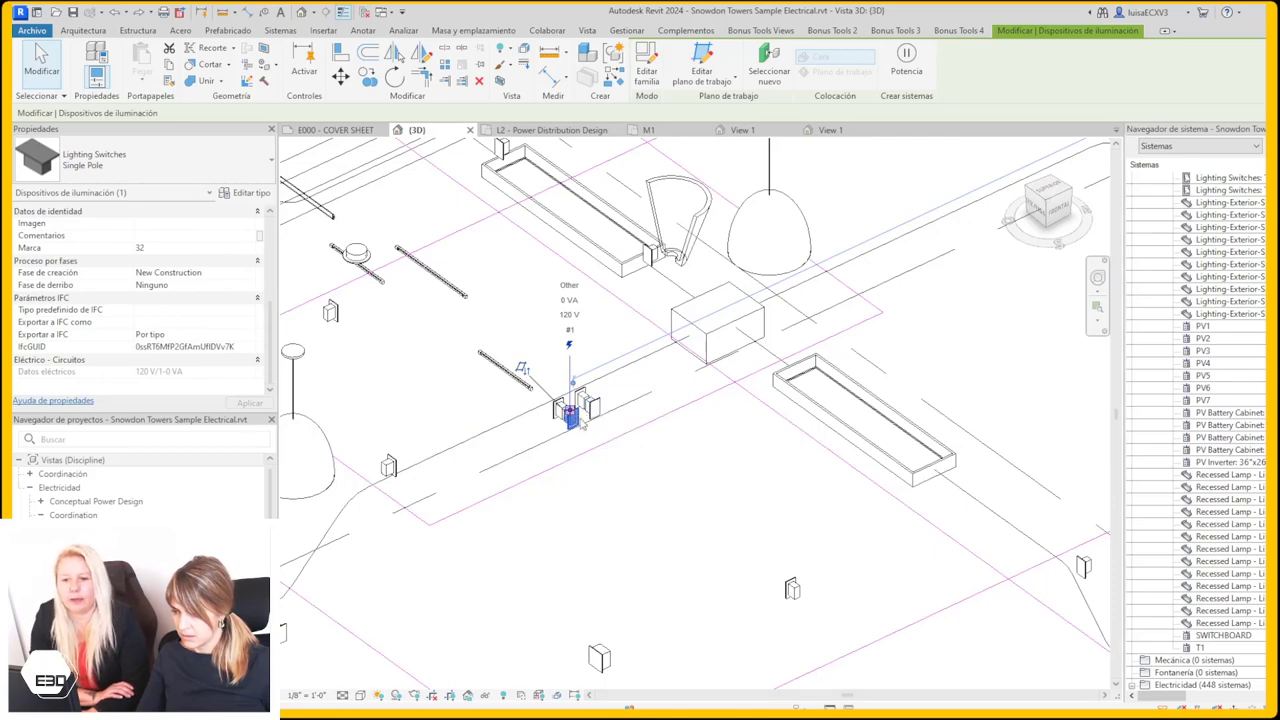
- Select all 185 switch instances with Seleccionar todos los ejemplares > Visibles en la vista
{"action": "right_click", "coordinate": [620, 471]}
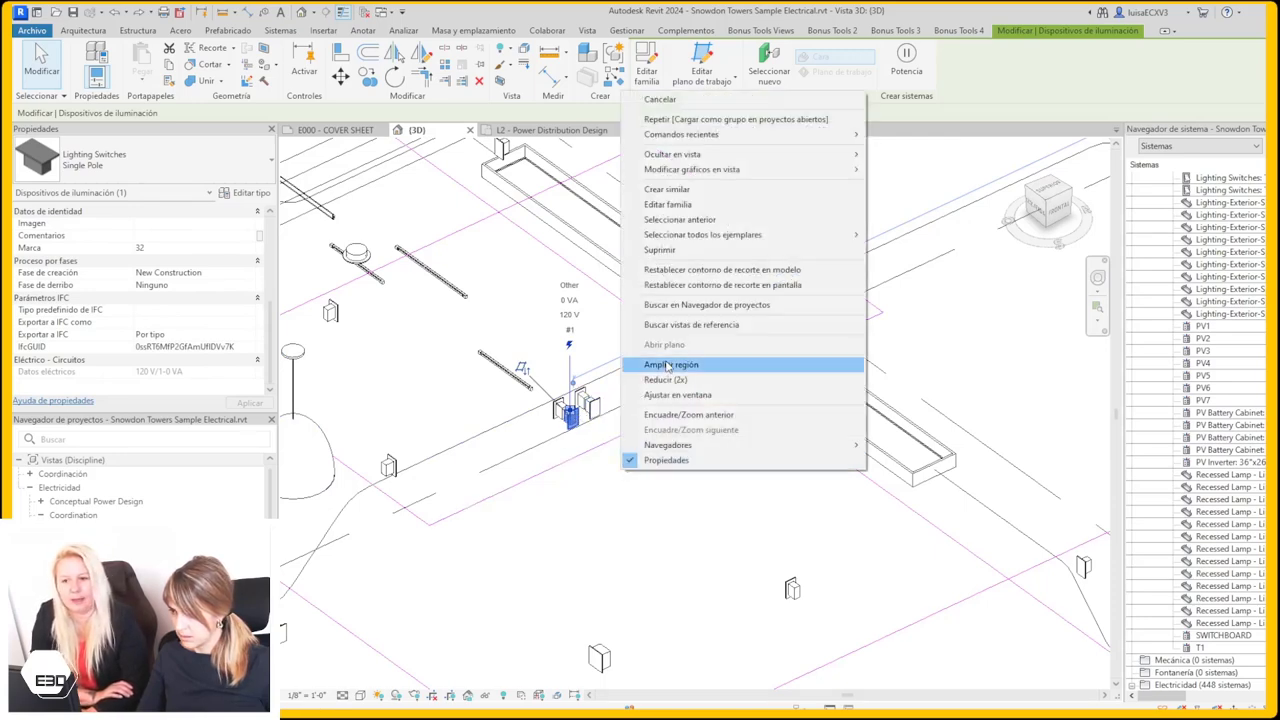
{"action": "mouse_move", "coordinate": [703, 234]}
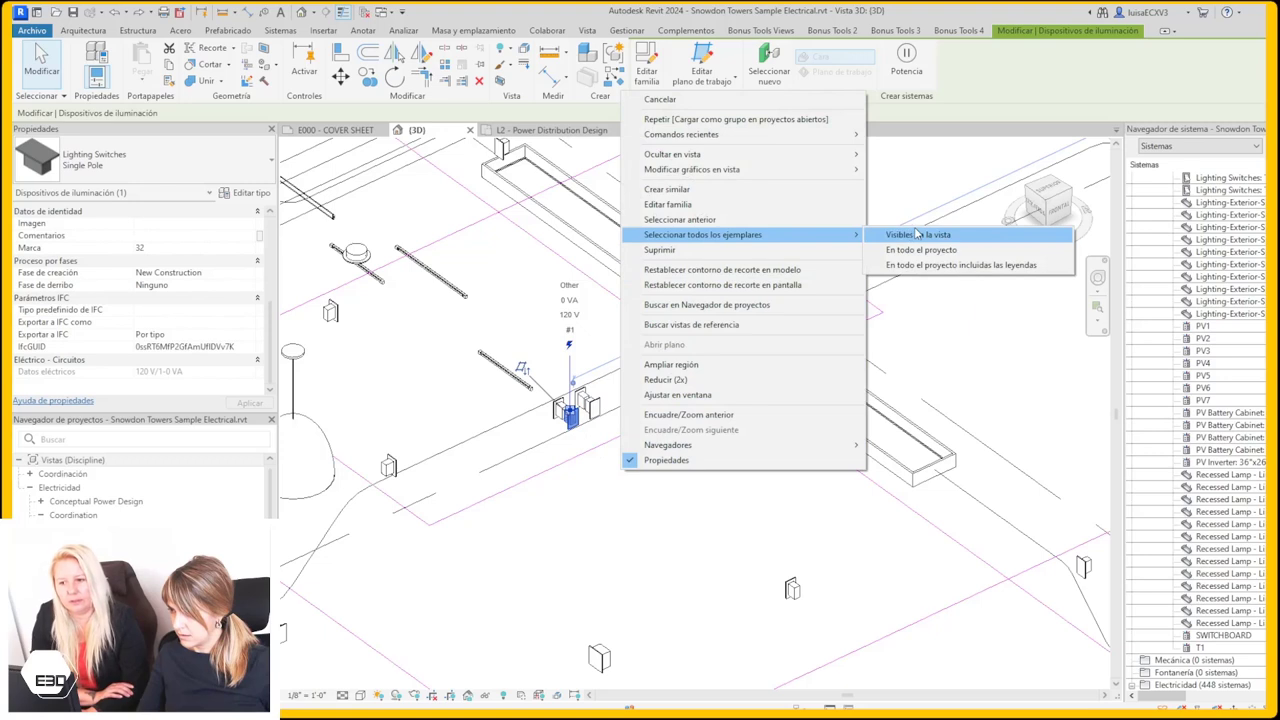
{"action": "left_click", "coordinate": [918, 234]}
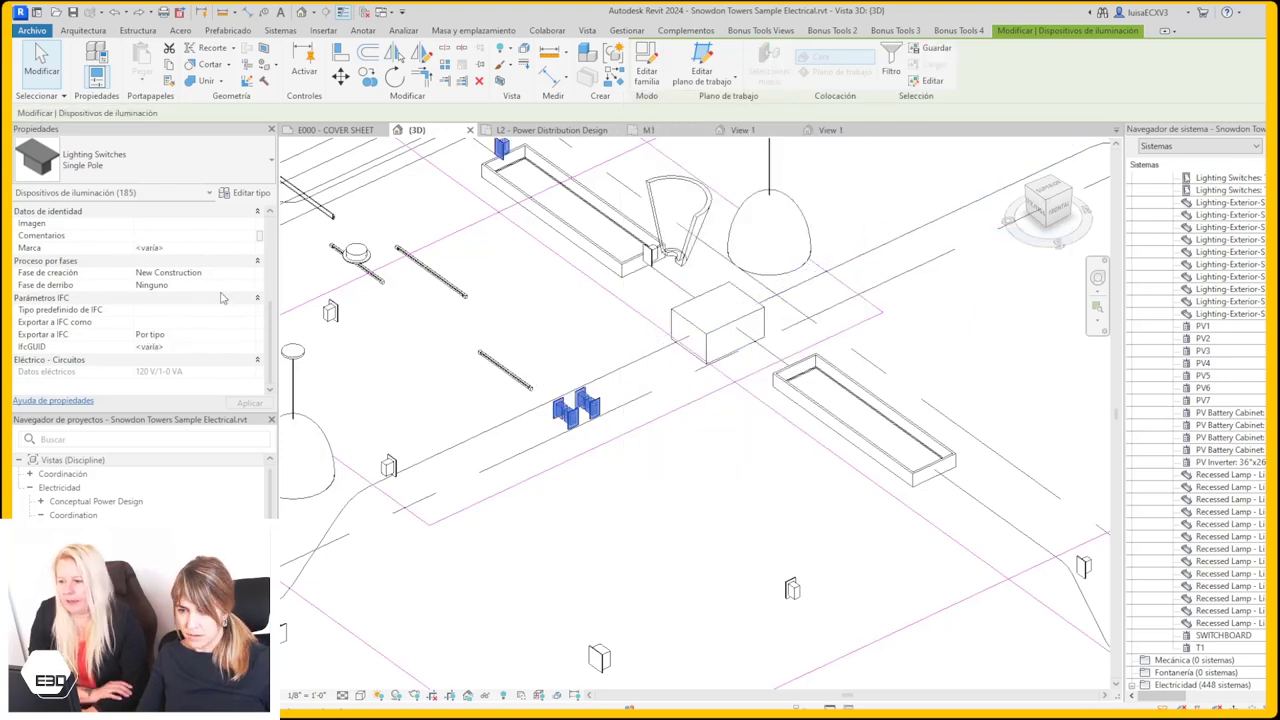
{"action": "scroll", "coordinate": [222, 298], "scroll_direction": "up", "scroll_amount": 5}
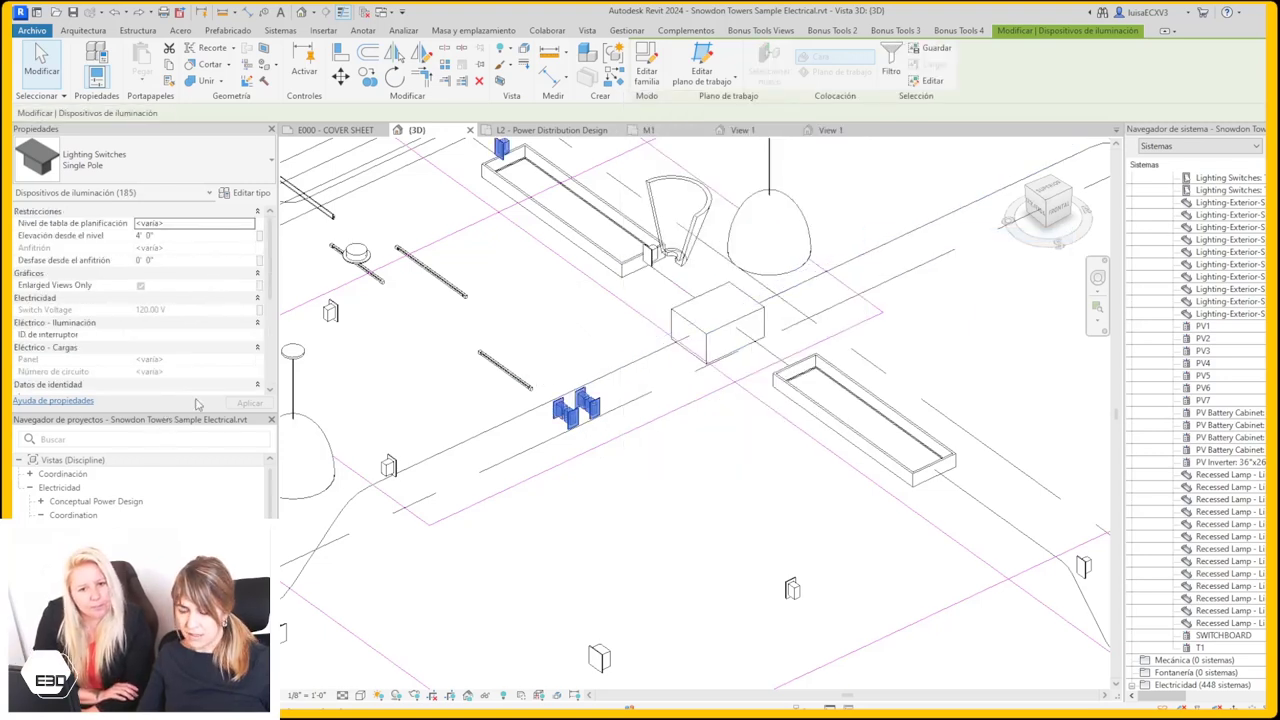
{"action": "mouse_move", "coordinate": [273, 266]}
{"action": "left_mouse_down"}
{"action": "mouse_move", "coordinate": [263, 358]}
{"action": "mouse_move", "coordinate": [265, 271]}
{"action": "mouse_move", "coordinate": [243, 305]}
{"action": "left_mouse_up"}
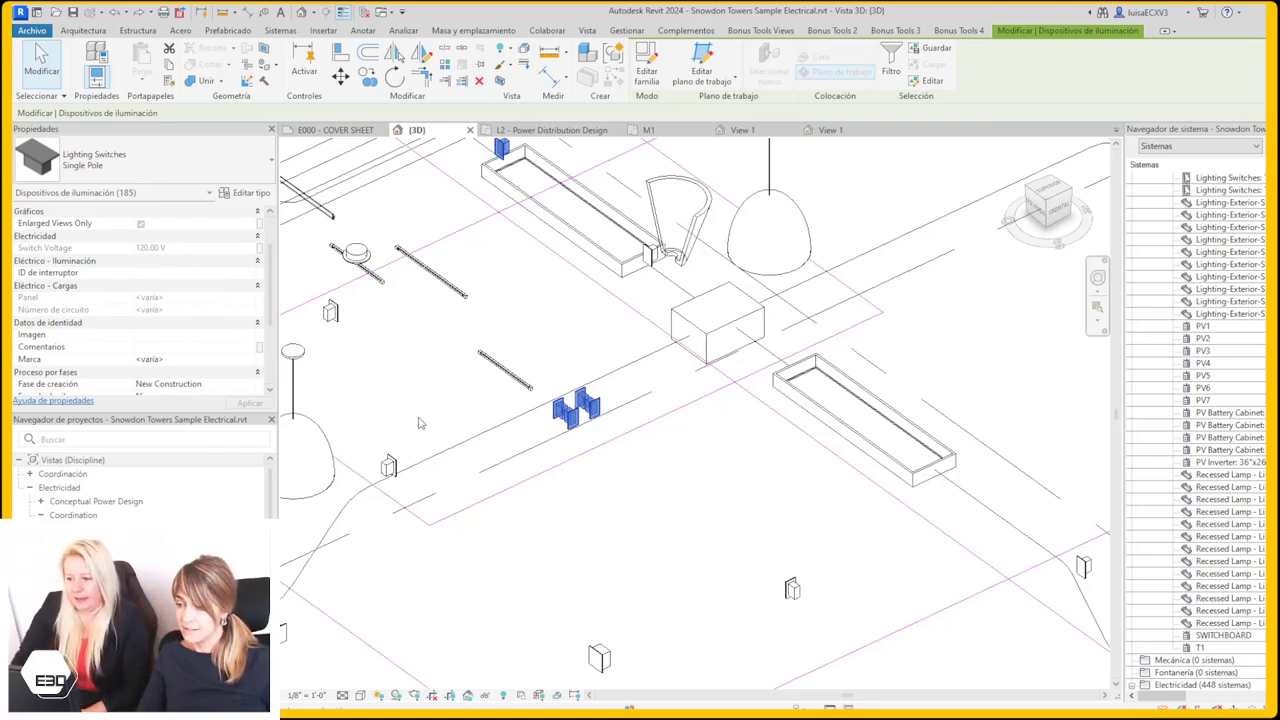
- Show the selected switches in the System Browser and scroll through the systems list
{"action": "left_click", "coordinate": [865, 420], "text": "ctrl"}
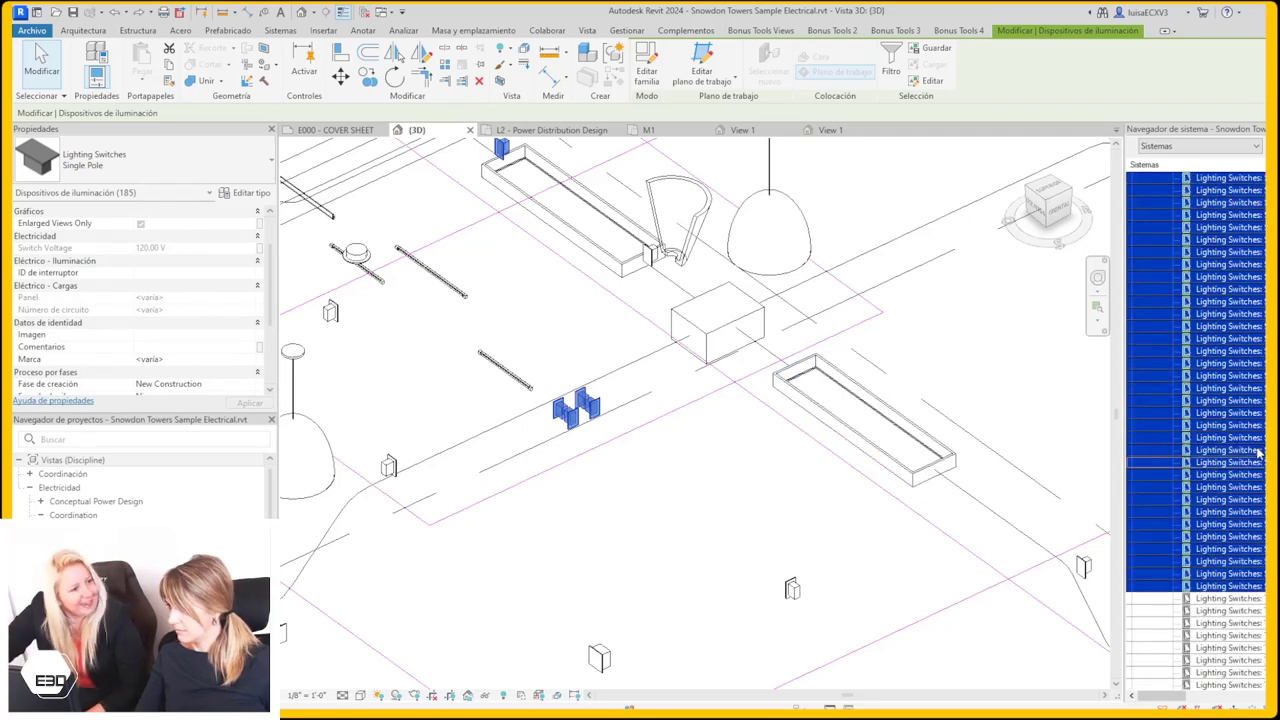
{"action": "scroll", "coordinate": [1257, 397], "scroll_direction": "up", "scroll_amount": 5}
{"action": "scroll", "coordinate": [1257, 395], "scroll_direction": "up", "scroll_amount": 1}
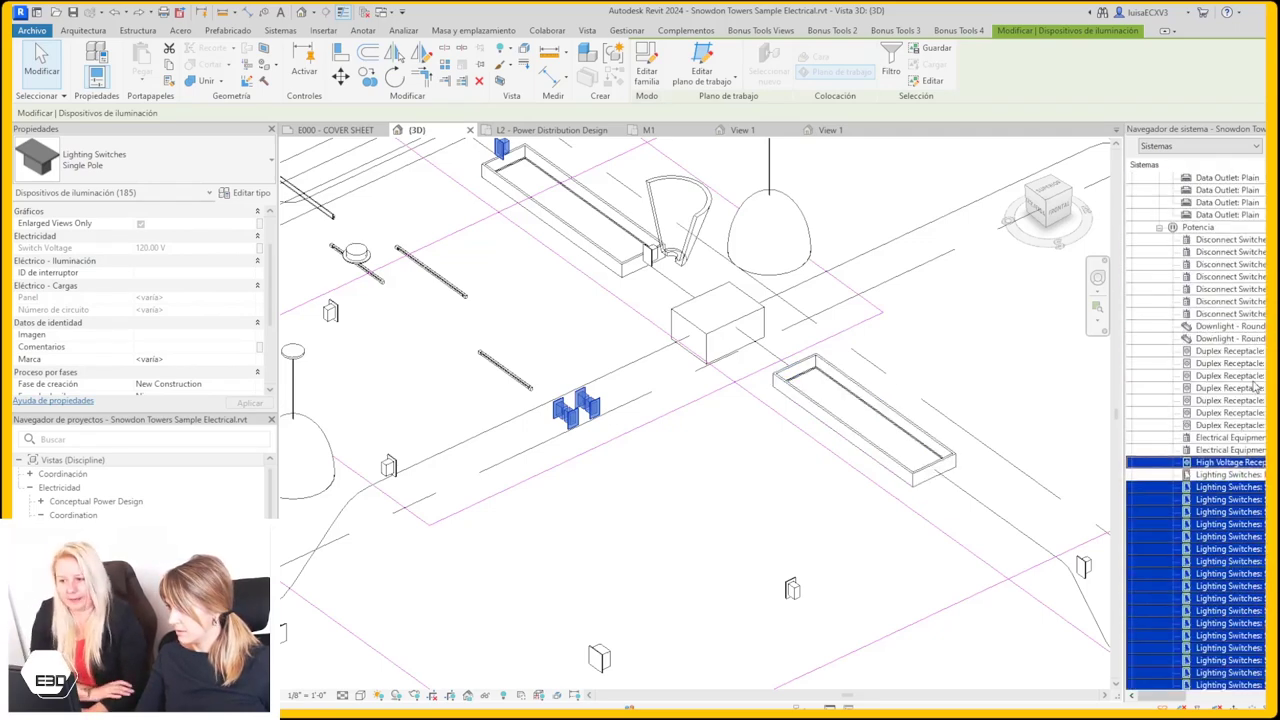
{"action": "scroll", "coordinate": [1257, 392], "scroll_direction": "up", "scroll_amount": 2}
{"action": "scroll", "coordinate": [1257, 388], "scroll_direction": "up", "scroll_amount": 2}
{"action": "scroll", "coordinate": [1256, 340], "scroll_direction": "up", "scroll_amount": 5}
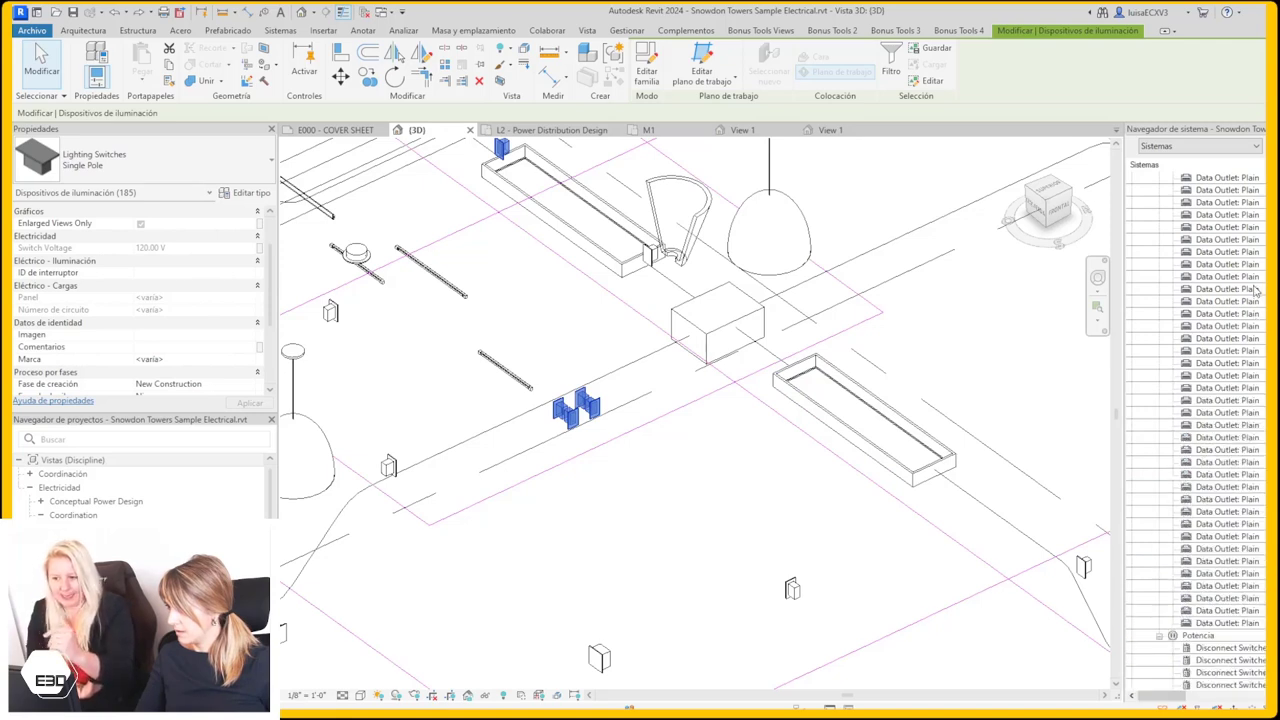
{"action": "scroll", "coordinate": [1254, 290], "scroll_direction": "up", "scroll_amount": 2}
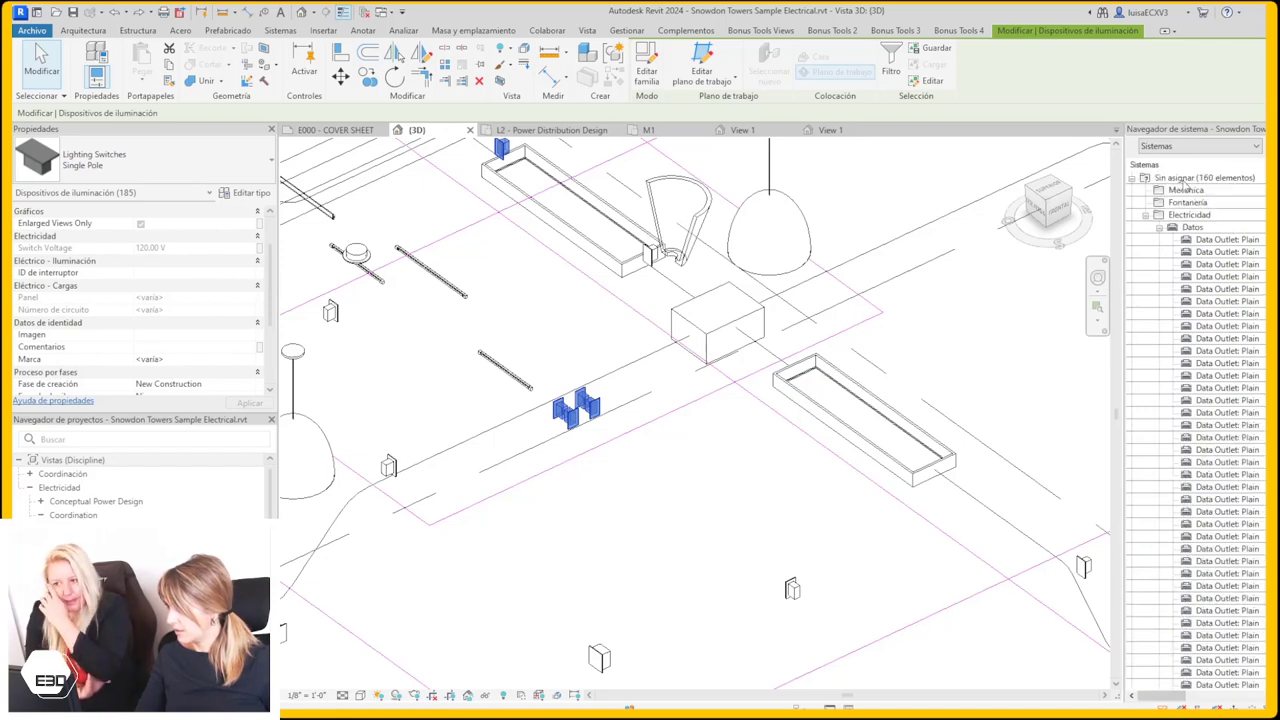
{"action": "scroll", "coordinate": [1190, 300], "scroll_direction": "down", "scroll_amount": 3}
{"action": "scroll", "coordinate": [1193, 390], "scroll_direction": "down", "scroll_amount": 3}
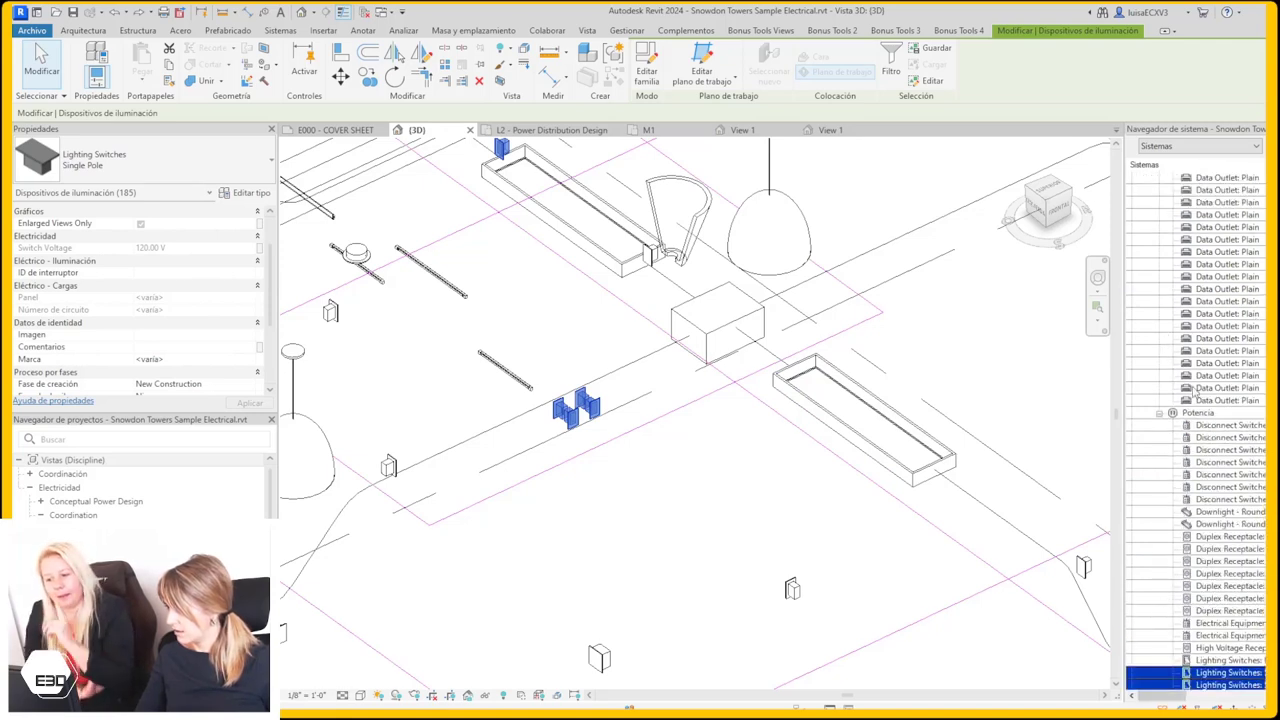
{"action": "scroll", "coordinate": [1193, 392], "scroll_direction": "down", "scroll_amount": 5}
{"action": "scroll", "coordinate": [1193, 392], "scroll_direction": "down", "scroll_amount": 3}
{"action": "scroll", "coordinate": [1193, 392], "scroll_direction": "down", "scroll_amount": 2}
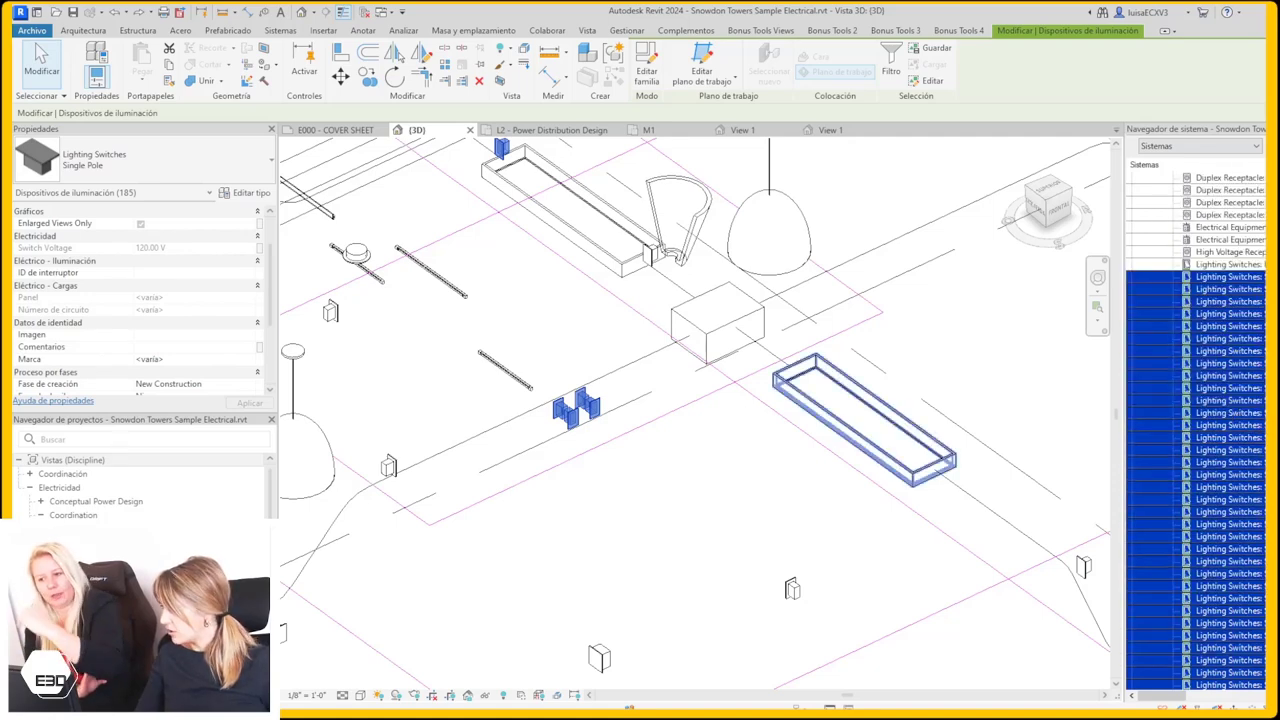
{"action": "scroll", "coordinate": [1195, 430], "scroll_direction": "down", "scroll_amount": 3}
{"action": "scroll", "coordinate": [1195, 430], "scroll_direction": "down", "scroll_amount": 3}
{"action": "scroll", "coordinate": [1195, 430], "scroll_direction": "down", "scroll_amount": 5}
{"action": "scroll", "coordinate": [1195, 430], "scroll_direction": "down", "scroll_amount": 5}
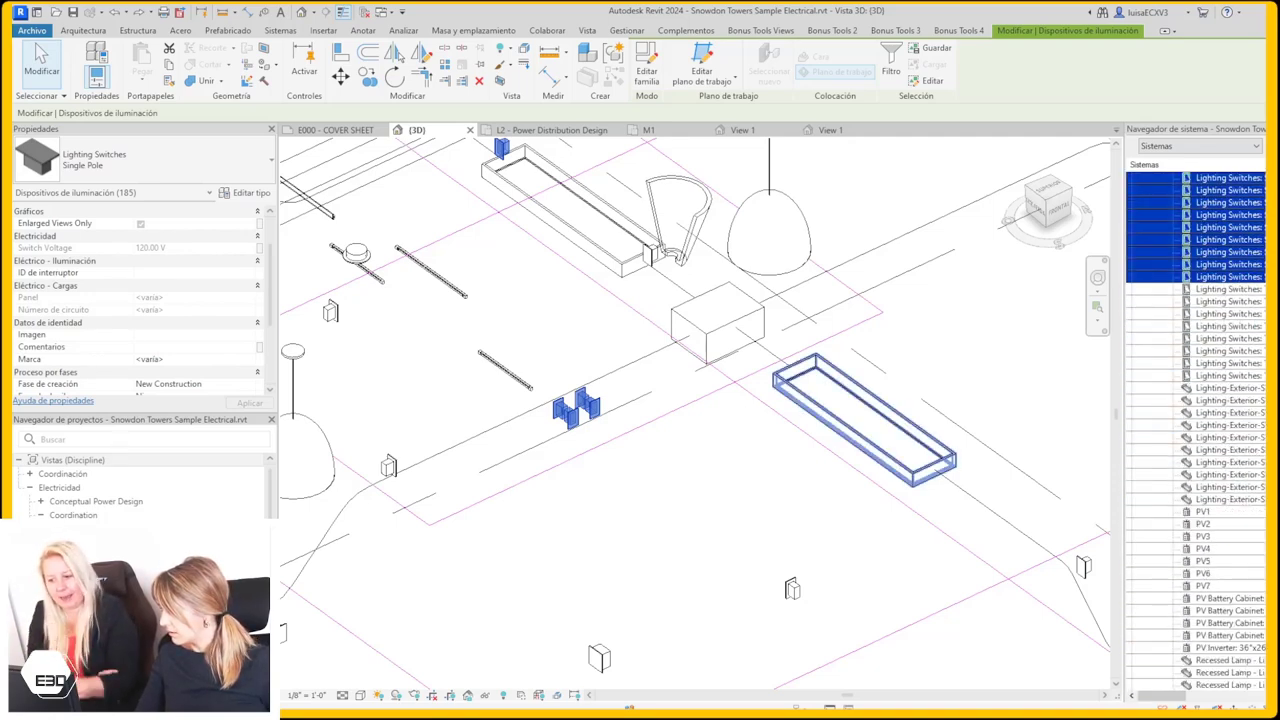
{"action": "scroll", "coordinate": [1200, 500], "scroll_direction": "down", "scroll_amount": 10}
- Expand SWITCHBOARD > 1 > MAIN1 > circuit 1 down to panel MB11
{"action": "left_click", "coordinate": [1210, 623]}
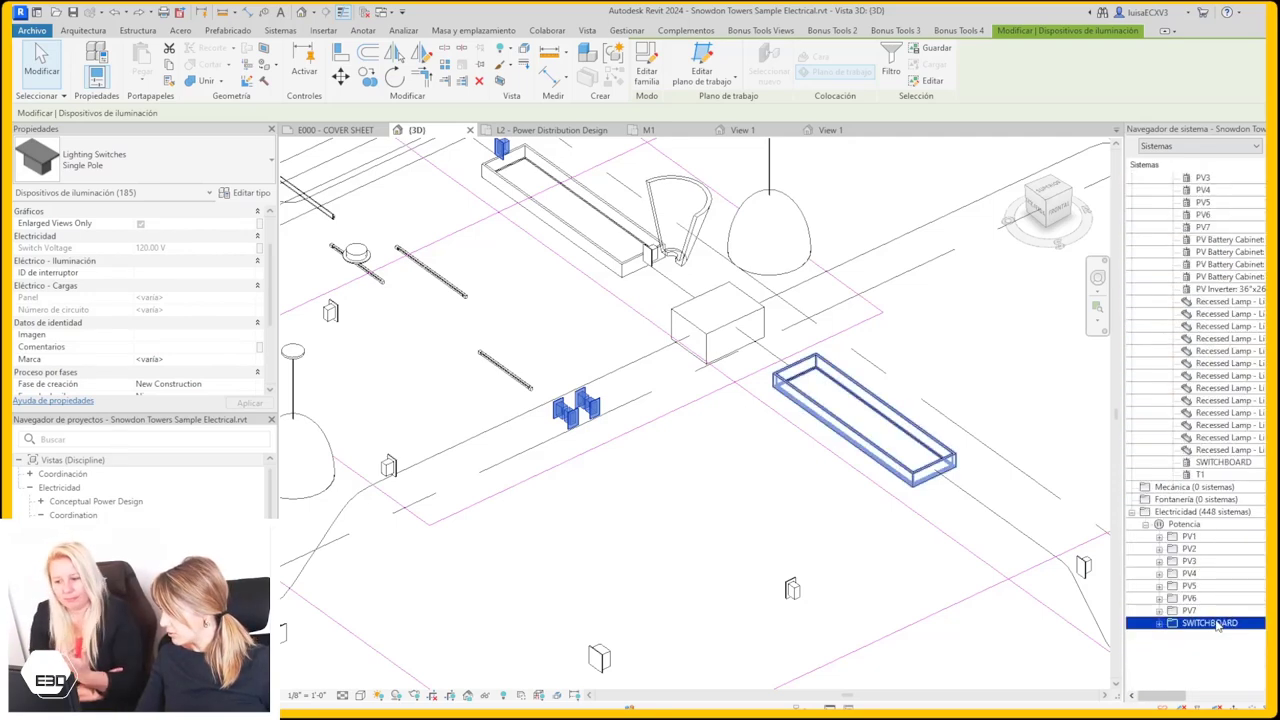
{"action": "left_click", "coordinate": [1159, 623]}
{"action": "left_click", "coordinate": [1174, 661]}
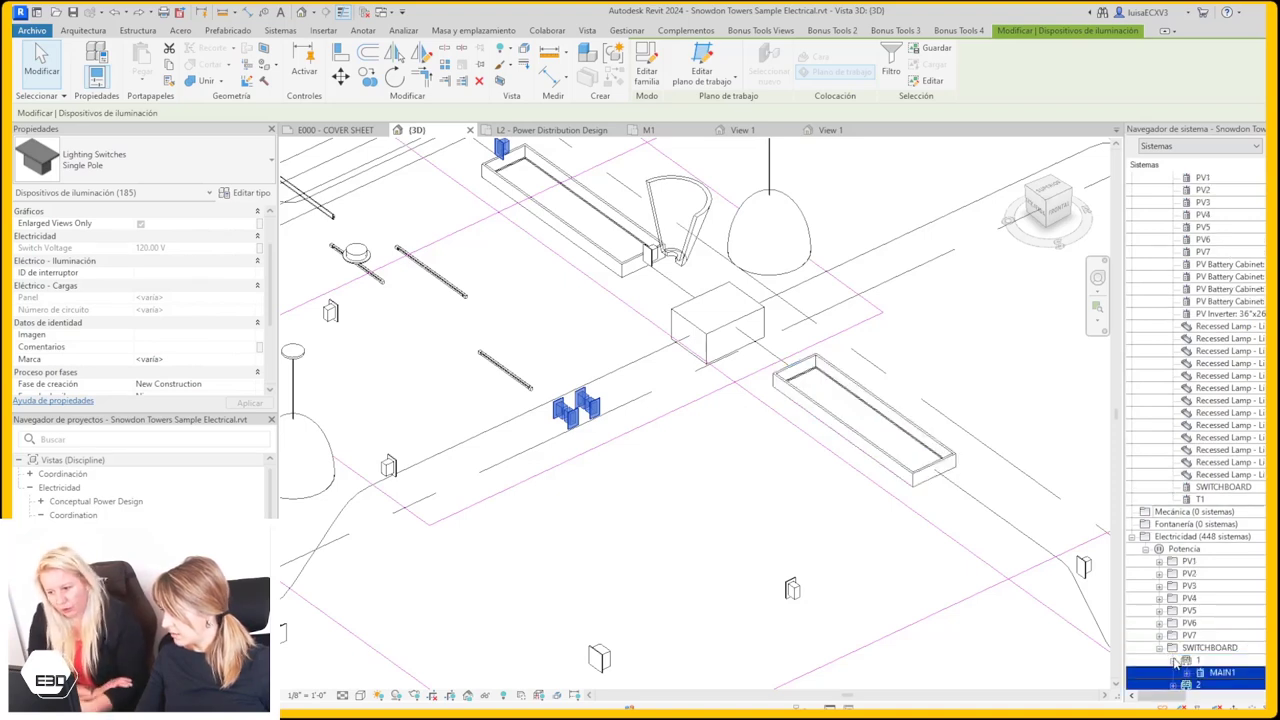
{"action": "scroll", "coordinate": [1192, 618], "scroll_direction": "down", "scroll_amount": 2}
{"action": "left_click", "coordinate": [1186, 600]}
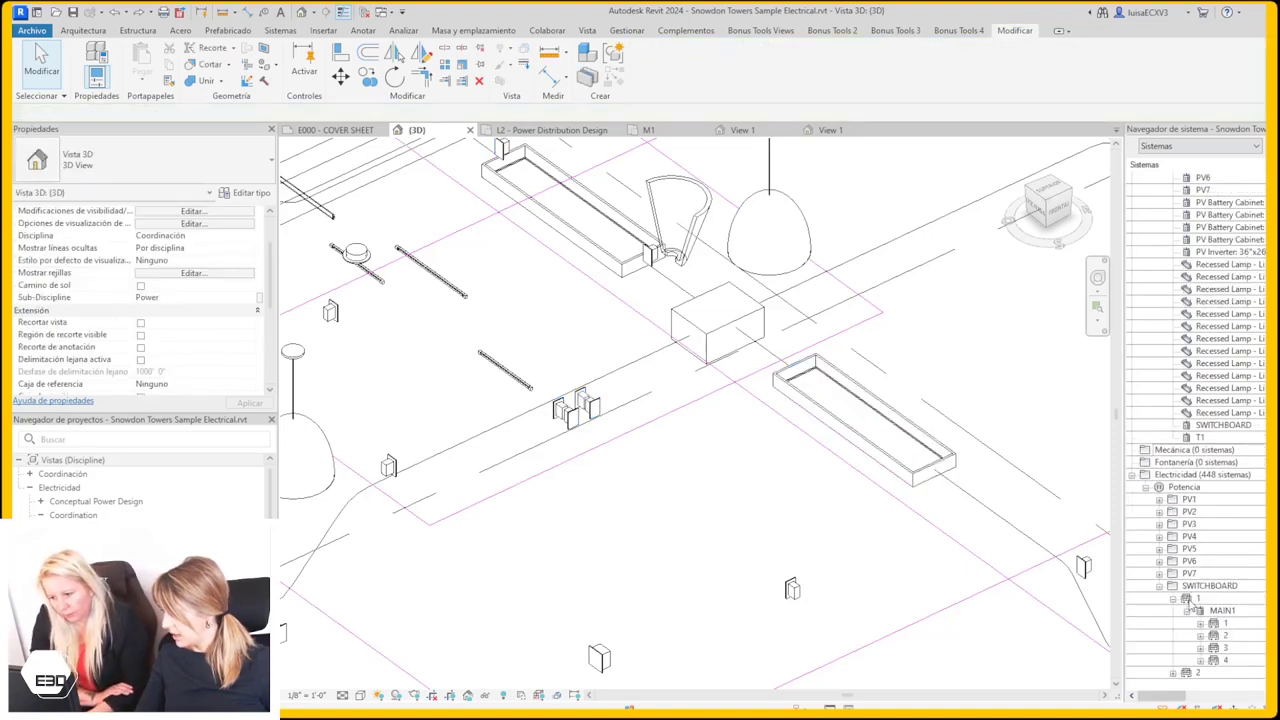
{"action": "left_click", "coordinate": [1200, 624]}
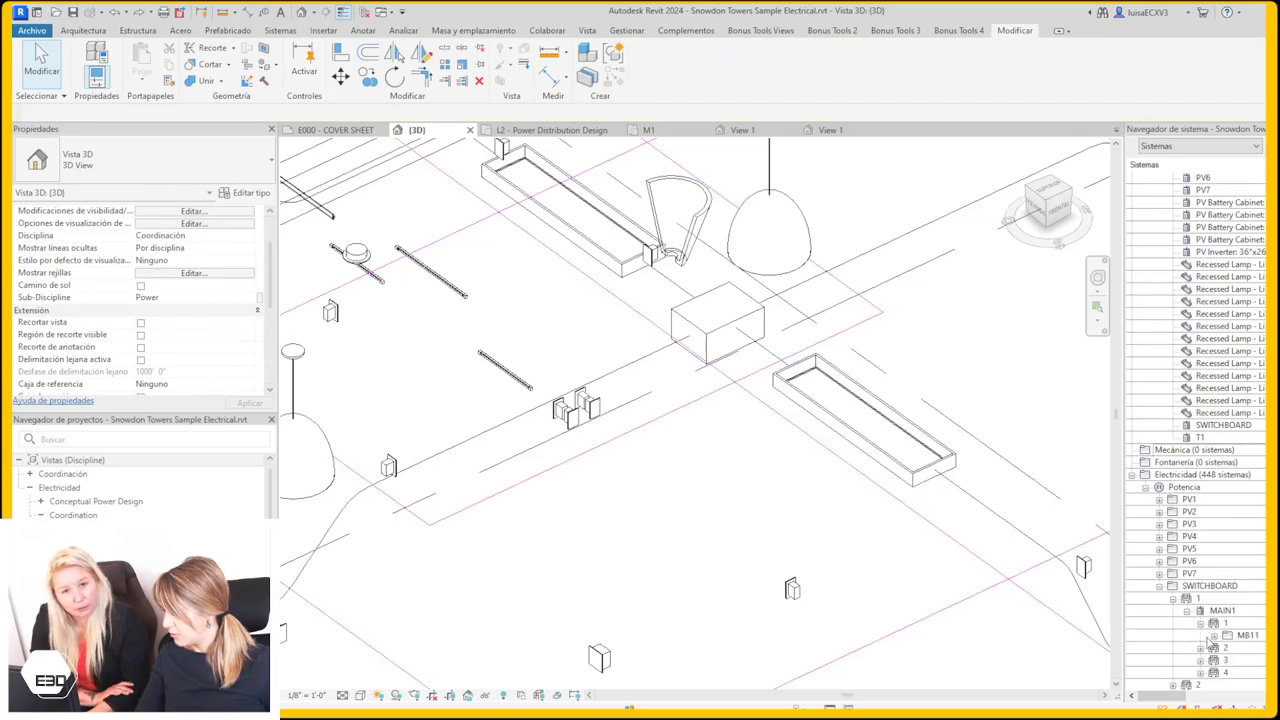
- Select all visible switches, expand MB11 > circuit 2 > panel P202, and widen the tree
{"action": "left_click", "coordinate": [592, 410]}
{"action": "right_click", "coordinate": [592, 410]}
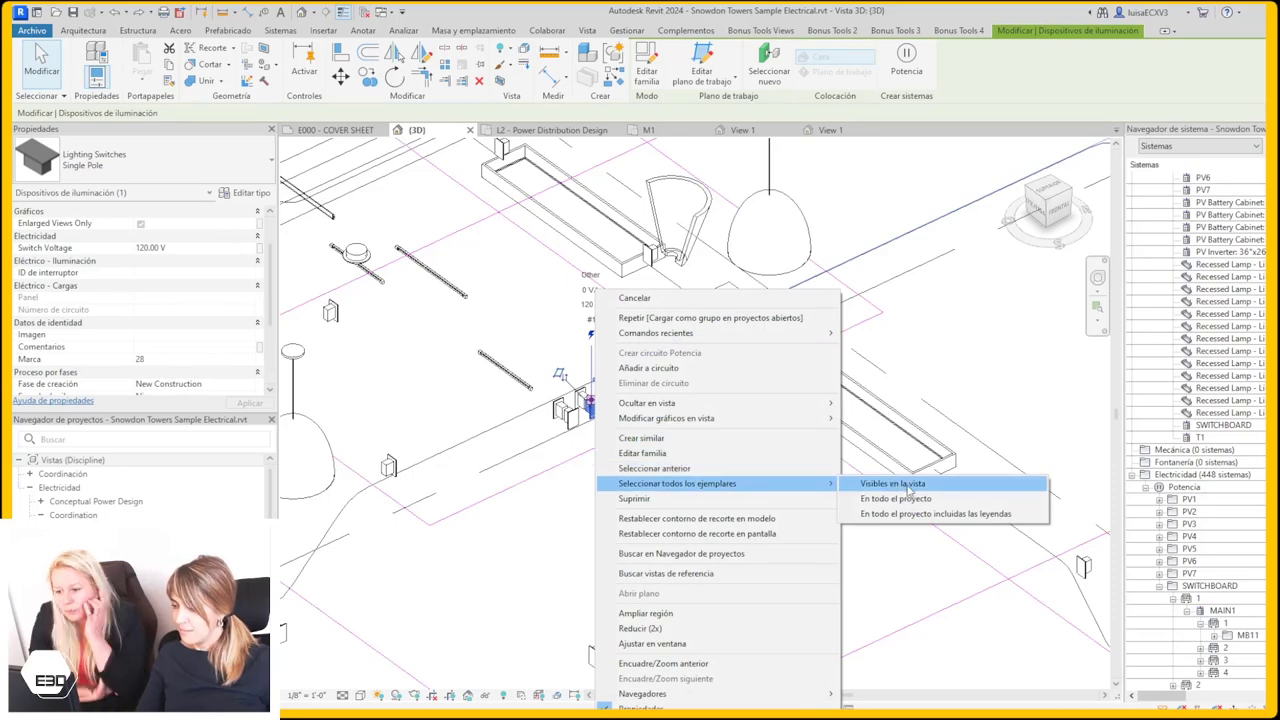
{"action": "left_click", "coordinate": [892, 484]}
{"action": "scroll", "coordinate": [1217, 658], "scroll_direction": "down", "scroll_amount": 2}
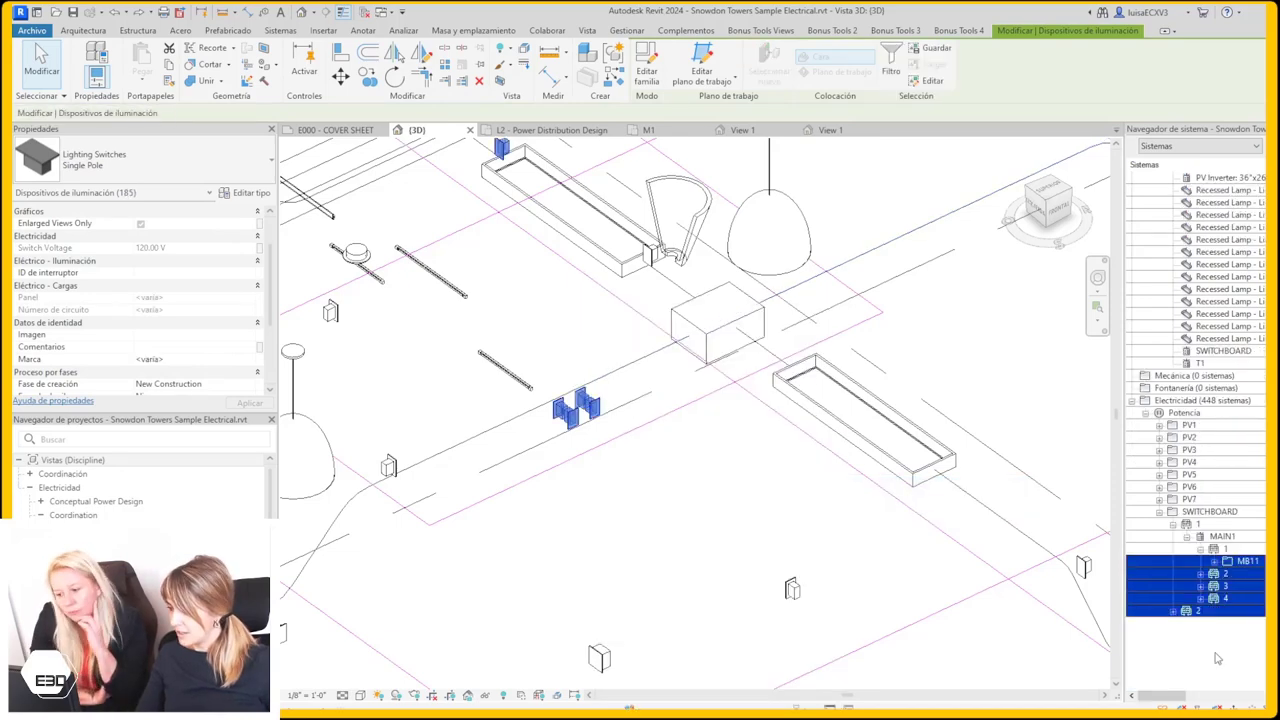
{"action": "left_click", "coordinate": [1213, 565]}
{"action": "left_click", "coordinate": [1228, 587]}
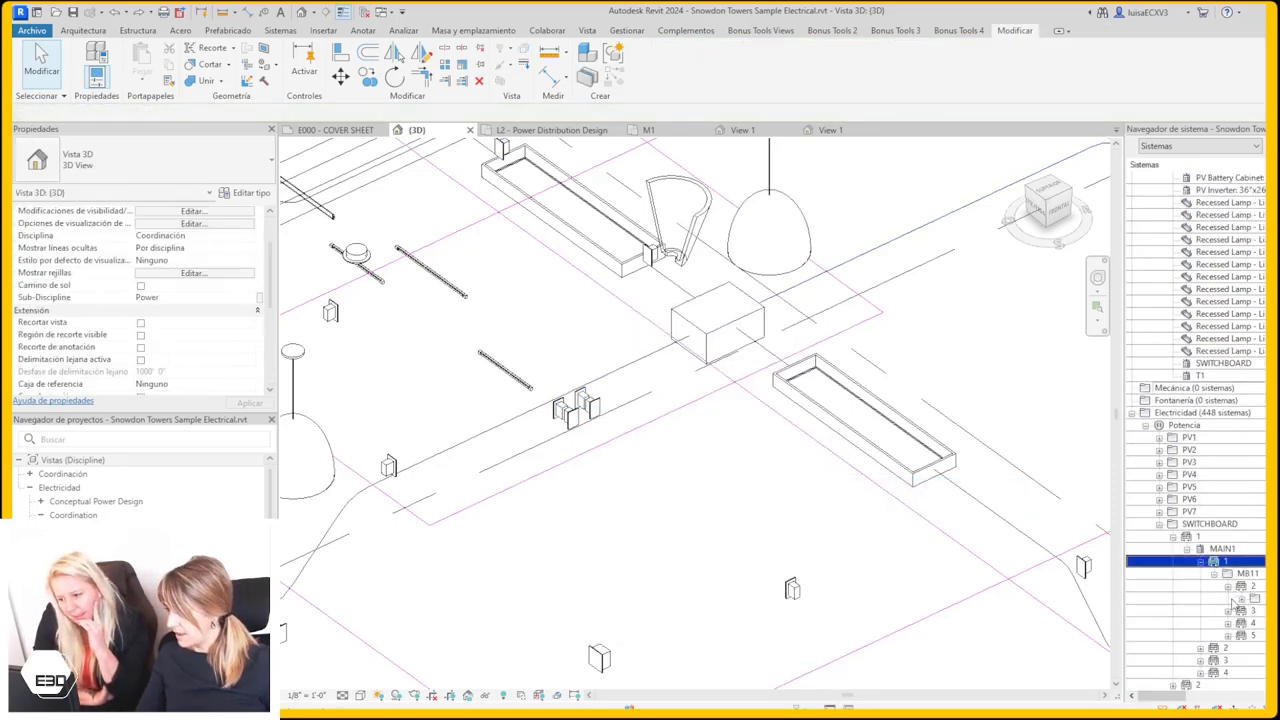
{"action": "left_click", "coordinate": [1240, 605]}
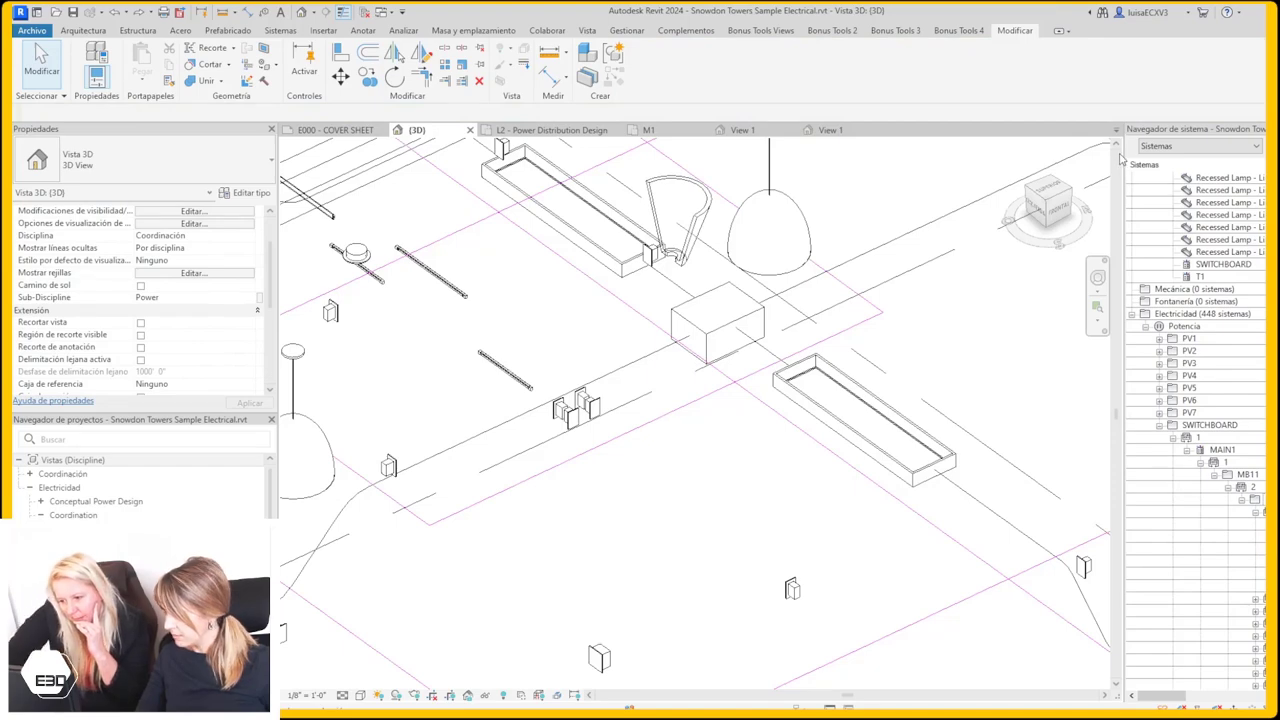
{"action": "left_click_drag", "start_coordinate": [1123, 152], "coordinate": [1017, 152]}
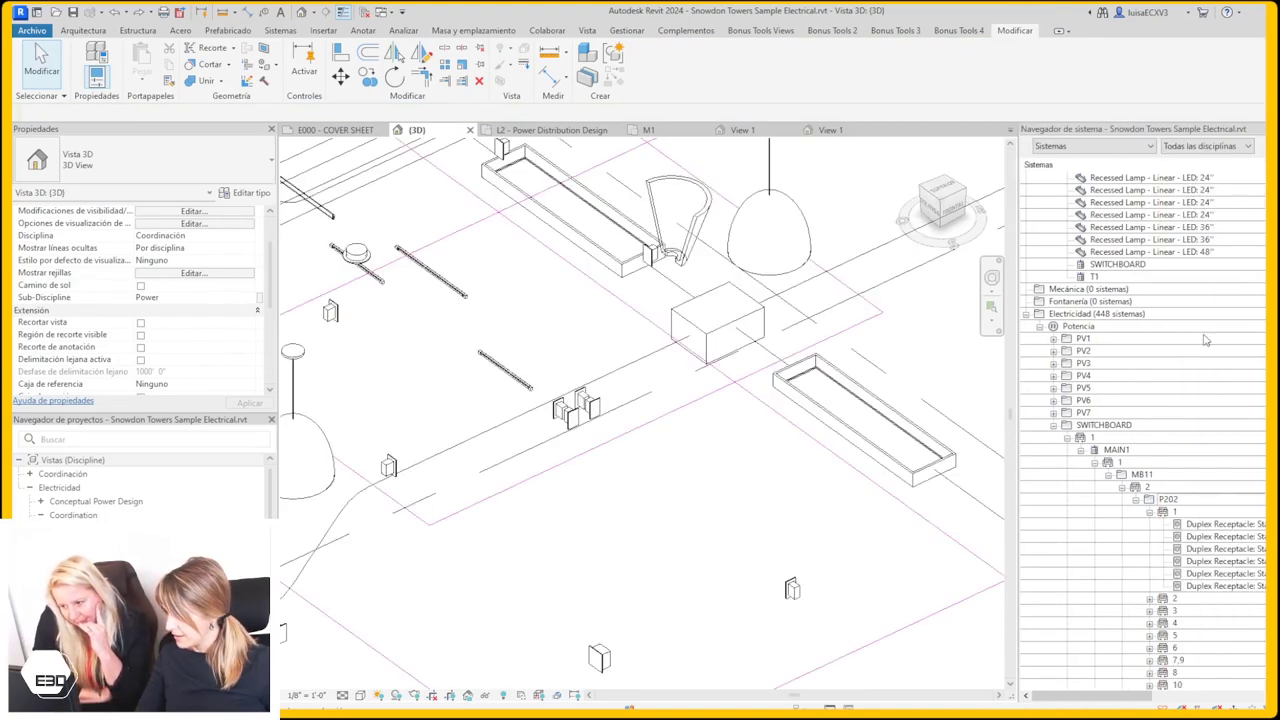
- Reselect all visible switches and expand MB11 circuit 4 to list panel P504's circuits
{"action": "right_click", "coordinate": [590, 403]}
{"action": "left_click", "coordinate": [880, 486]}
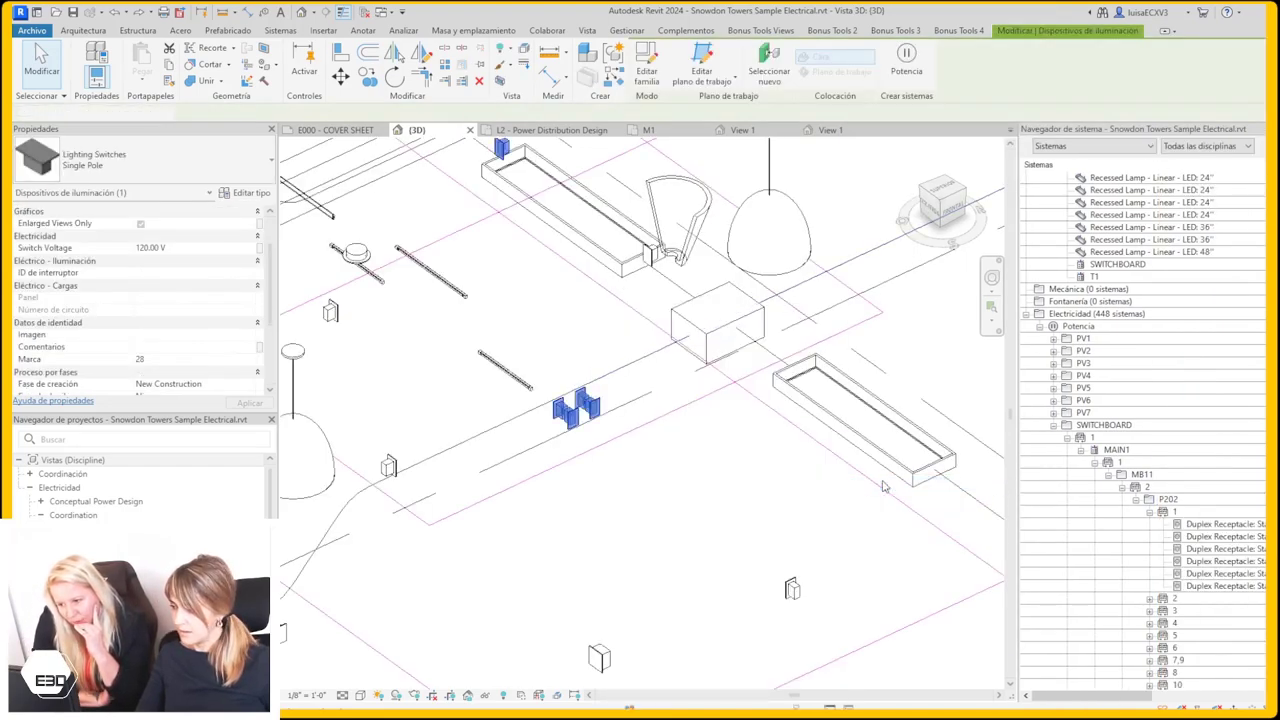
{"action": "scroll", "coordinate": [1240, 581], "scroll_direction": "down", "scroll_amount": 2}
{"action": "scroll", "coordinate": [1170, 598], "scroll_direction": "down", "scroll_amount": 3}
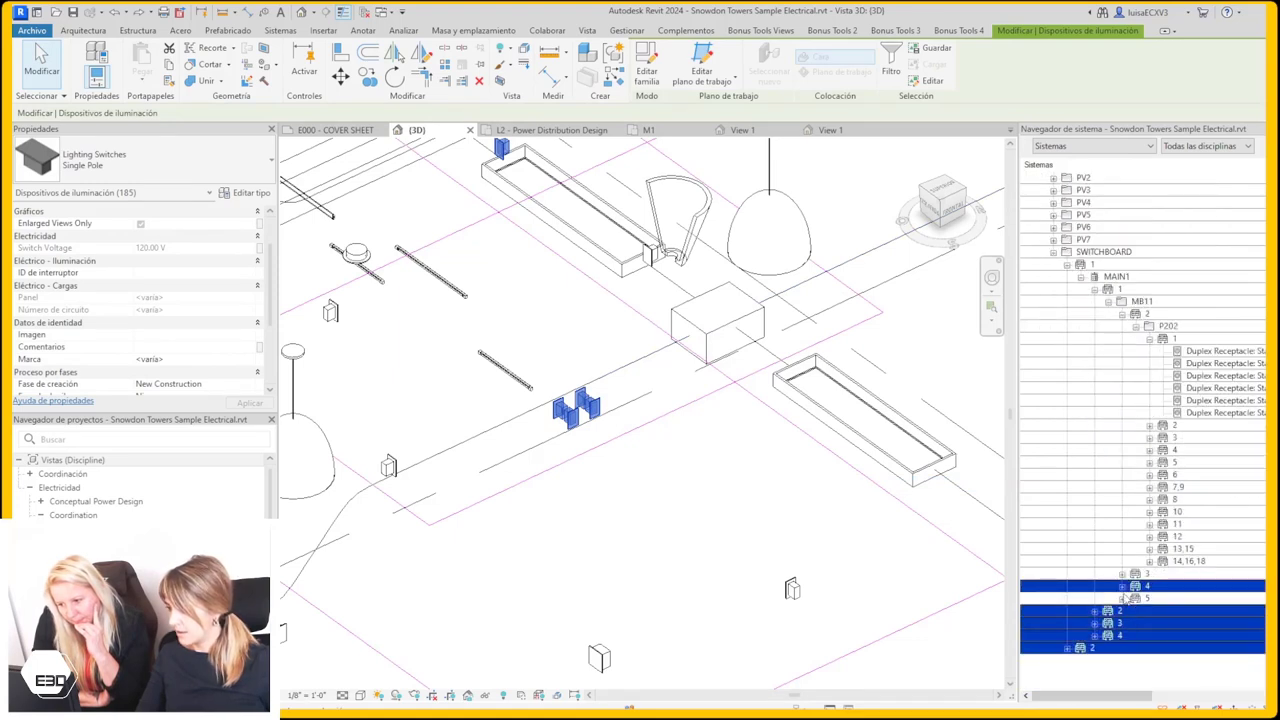
{"action": "left_click", "coordinate": [1123, 587]}
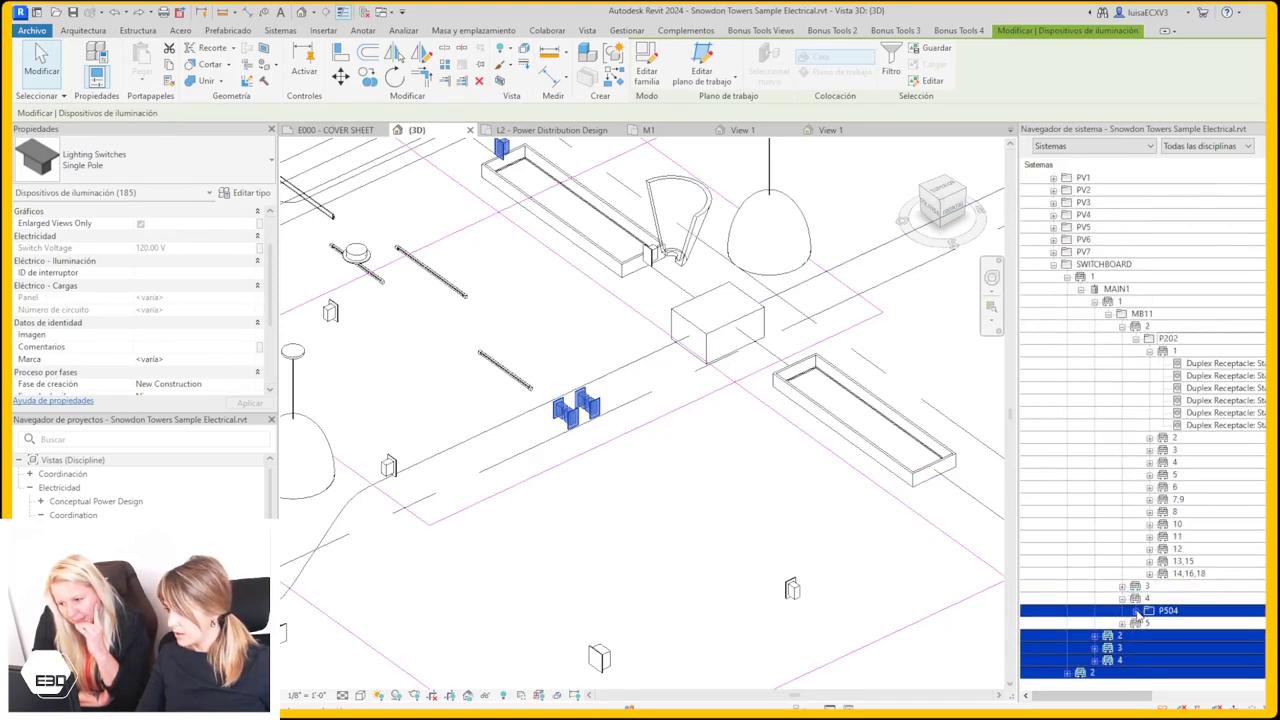
{"action": "key", "text": "Escape"}
{"action": "left_click", "coordinate": [1137, 612]}
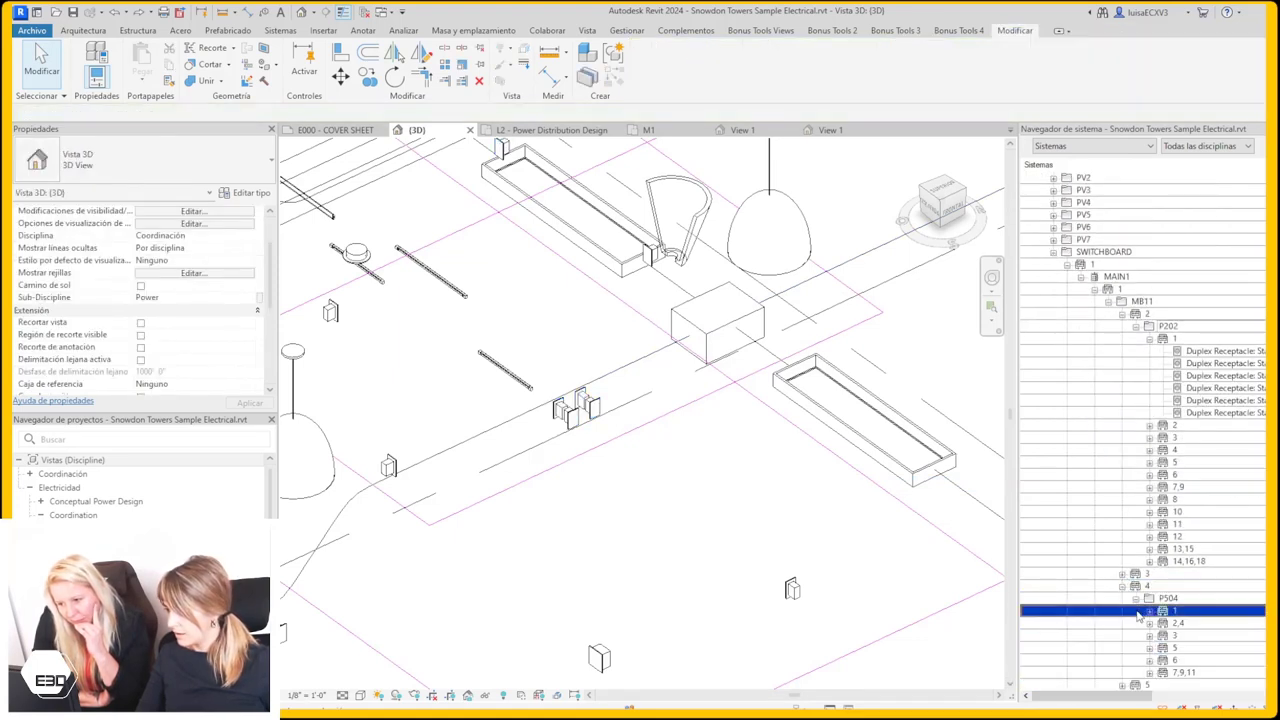
- Reselect all visible switches and pick circuit 5 of panel P504
{"action": "left_click", "coordinate": [590, 405]}
{"action": "right_click", "coordinate": [592, 405]}
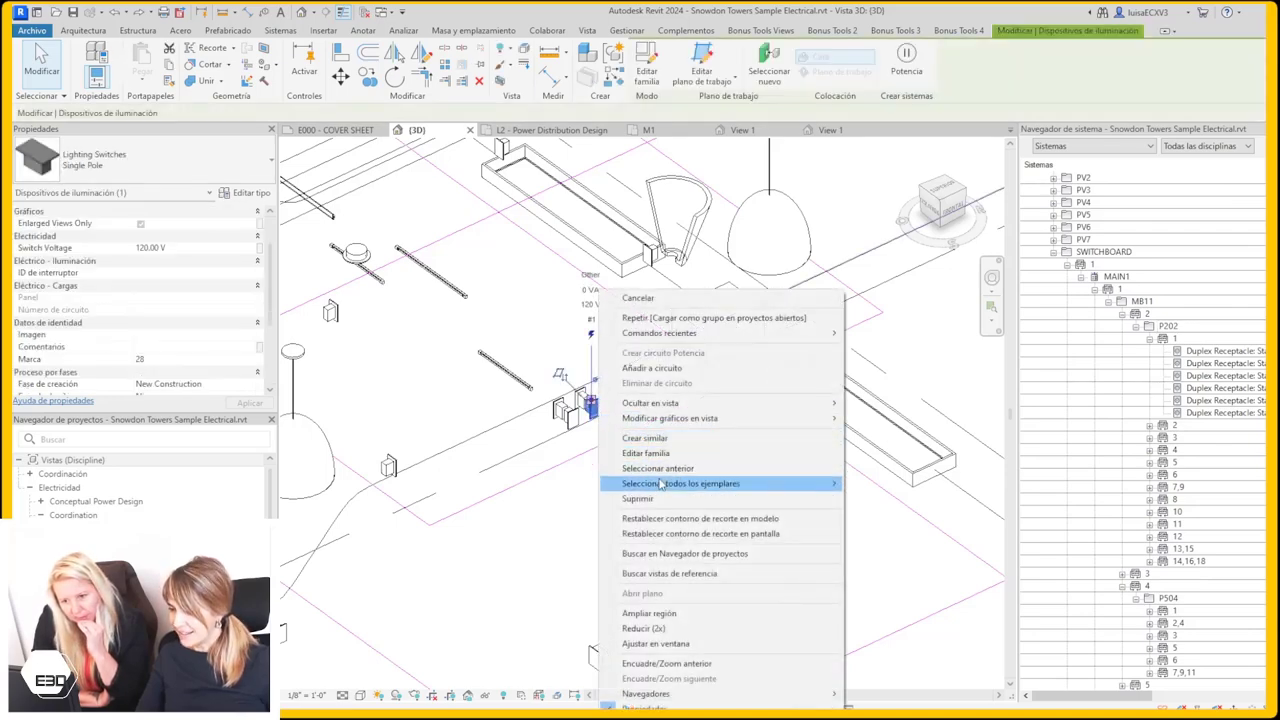
{"action": "mouse_move", "coordinate": [680, 483]}
{"action": "left_click", "coordinate": [880, 484]}
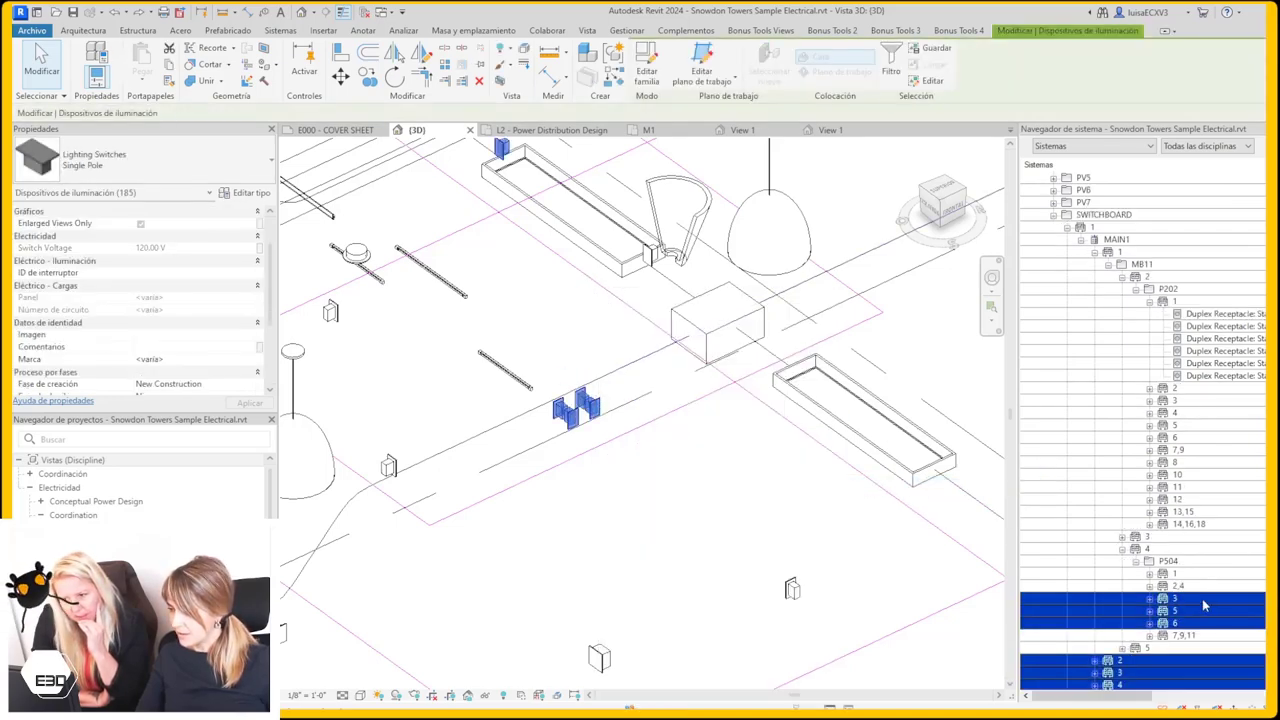
{"action": "left_click", "coordinate": [1162, 611]}
- Show circuit 5's devices, then reselect all 185 visible switches to highlight their circuits
{"action": "left_click", "coordinate": [1150, 611]}
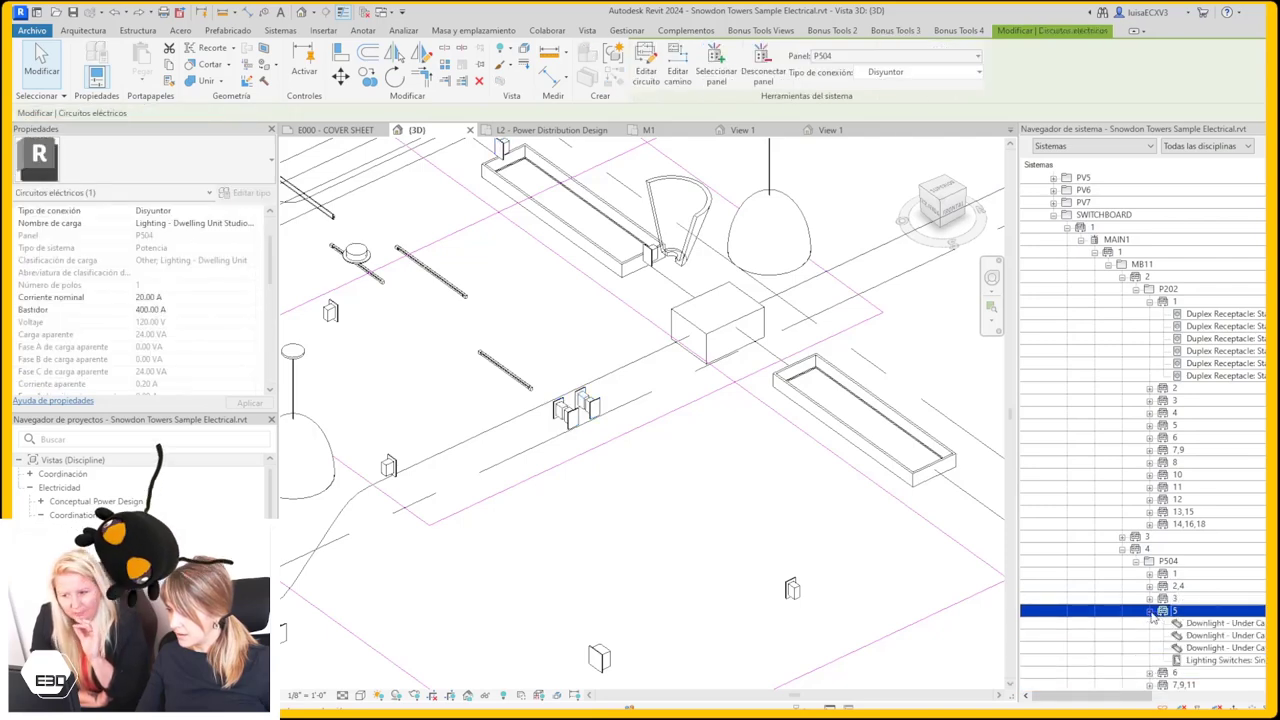
{"action": "left_click", "coordinate": [590, 405]}
{"action": "right_click", "coordinate": [592, 405]}
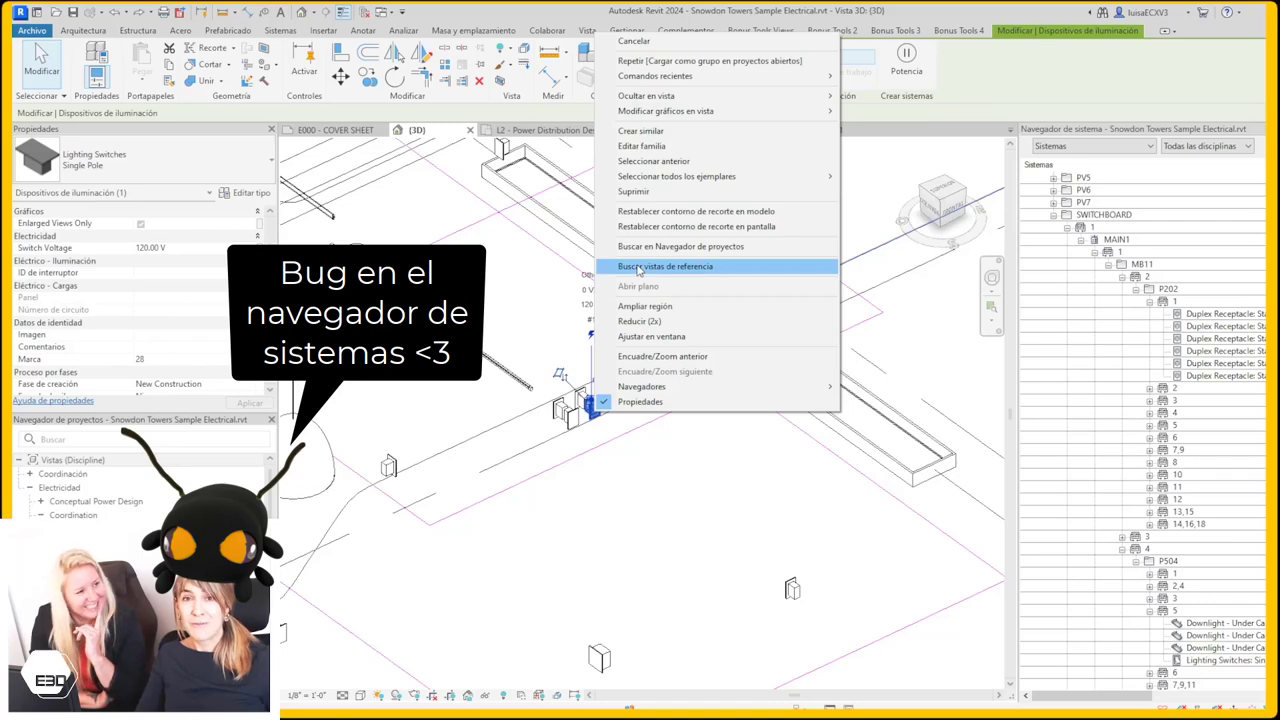
{"action": "mouse_move", "coordinate": [676, 176]}
{"action": "left_click", "coordinate": [868, 177]}
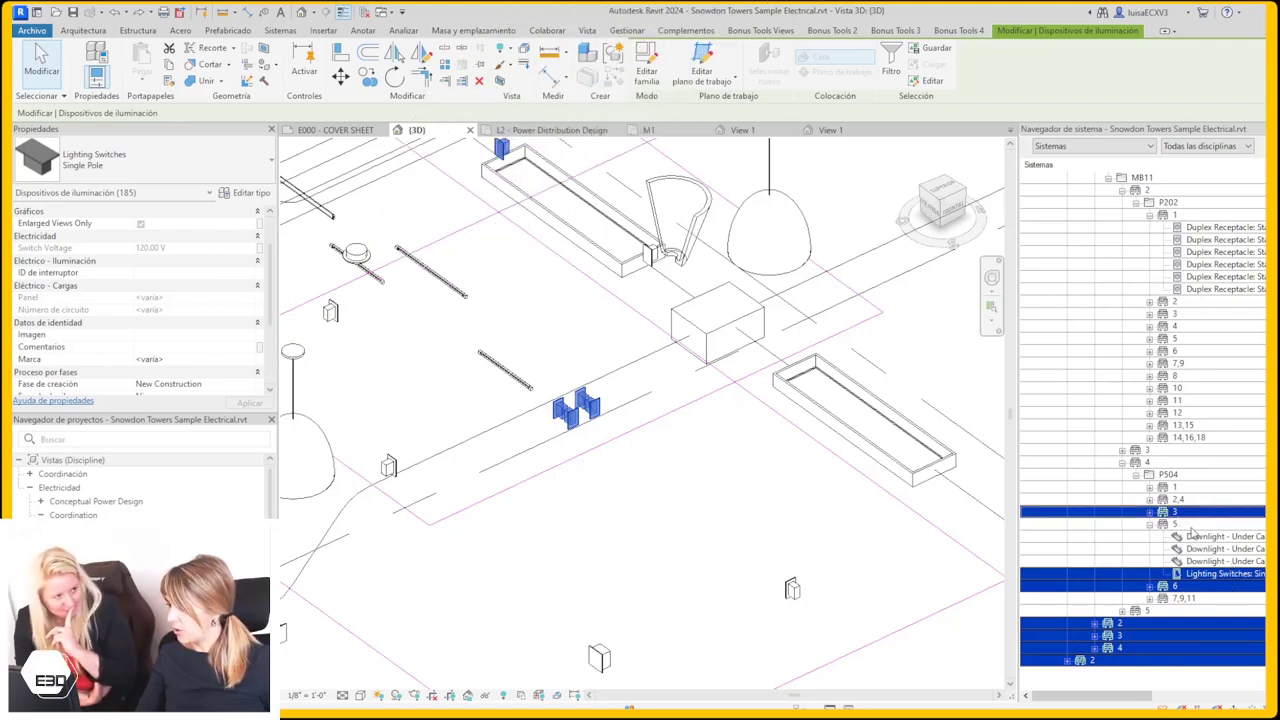
{"action": "left_click", "coordinate": [1188, 452], "text": "ctrl"}
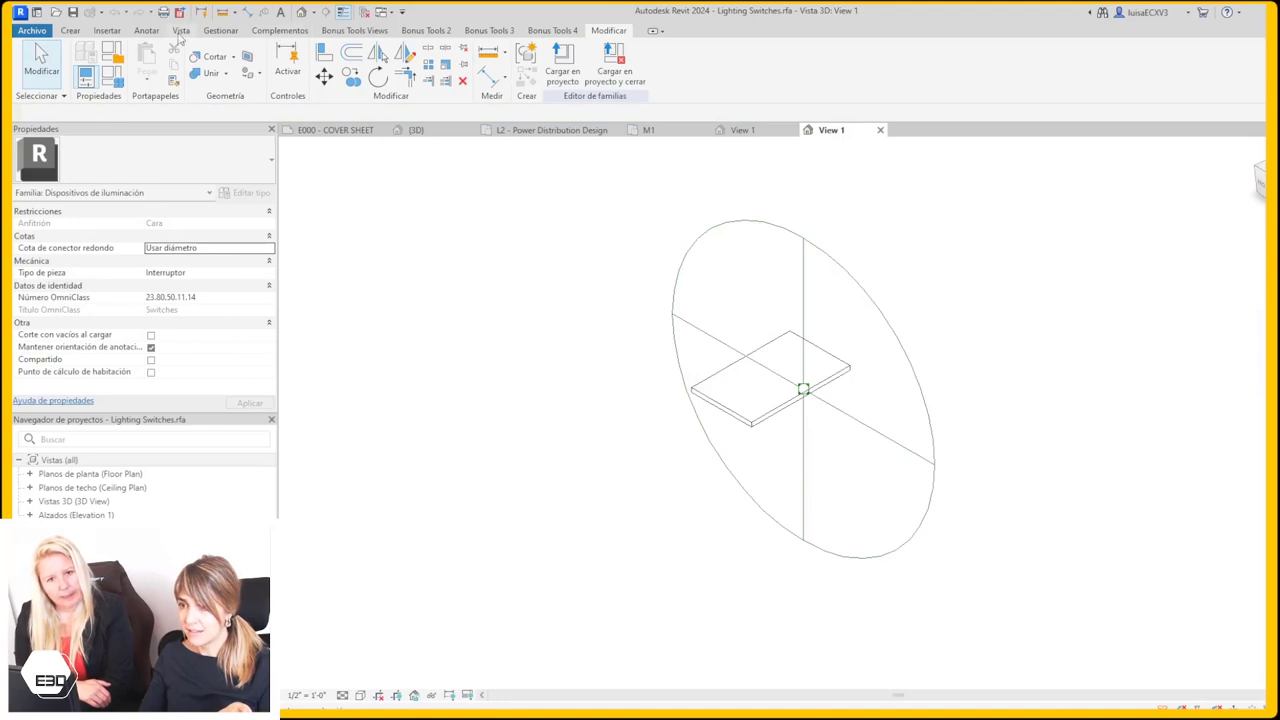
- Bring up the Crear tab's Conectores panel in the Lighting Switches family editor
{"action": "left_click", "coordinate": [50, 31]}
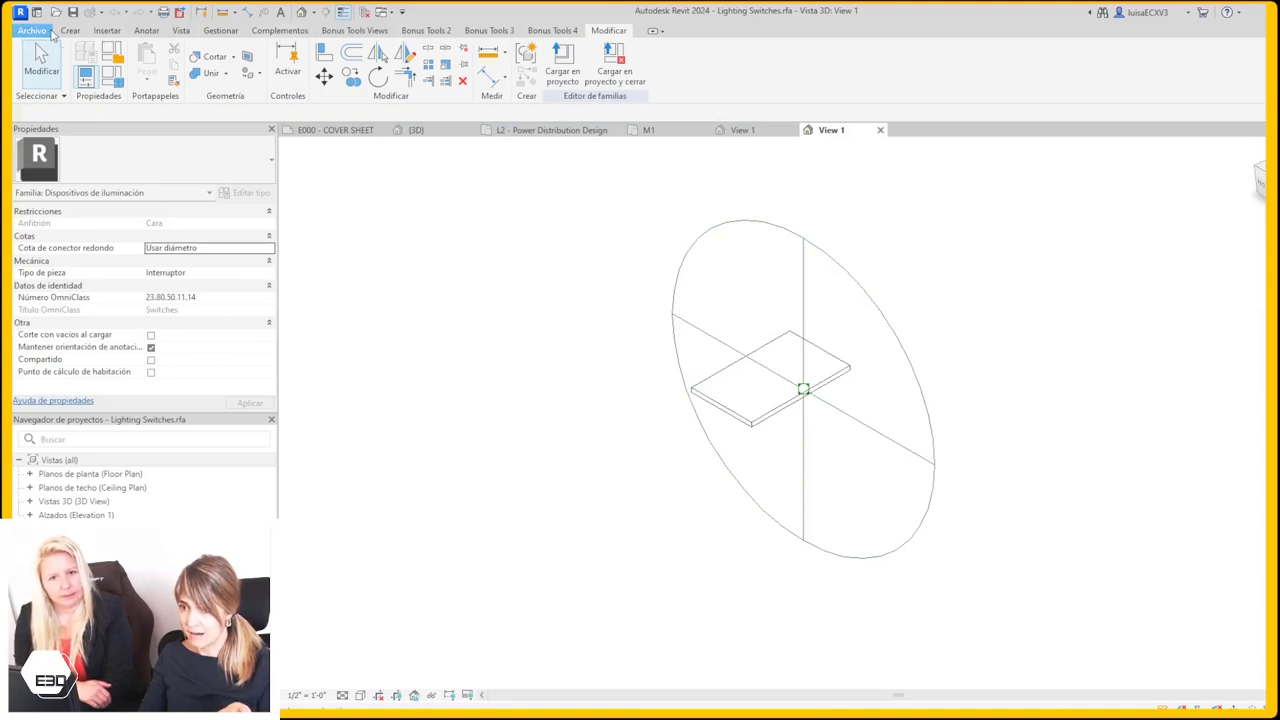
{"action": "left_click", "coordinate": [64, 31]}
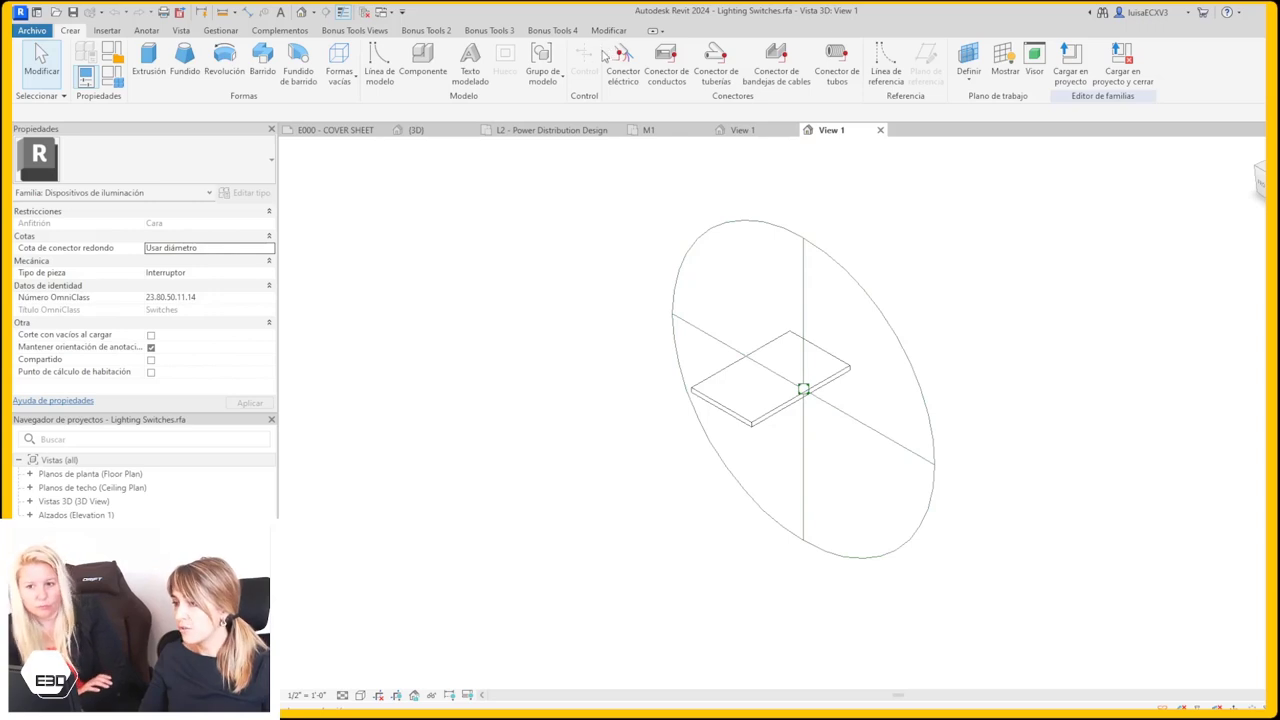
- Select the family's existing electrical connector on the switch plate
{"action": "left_click", "coordinate": [820, 255]}
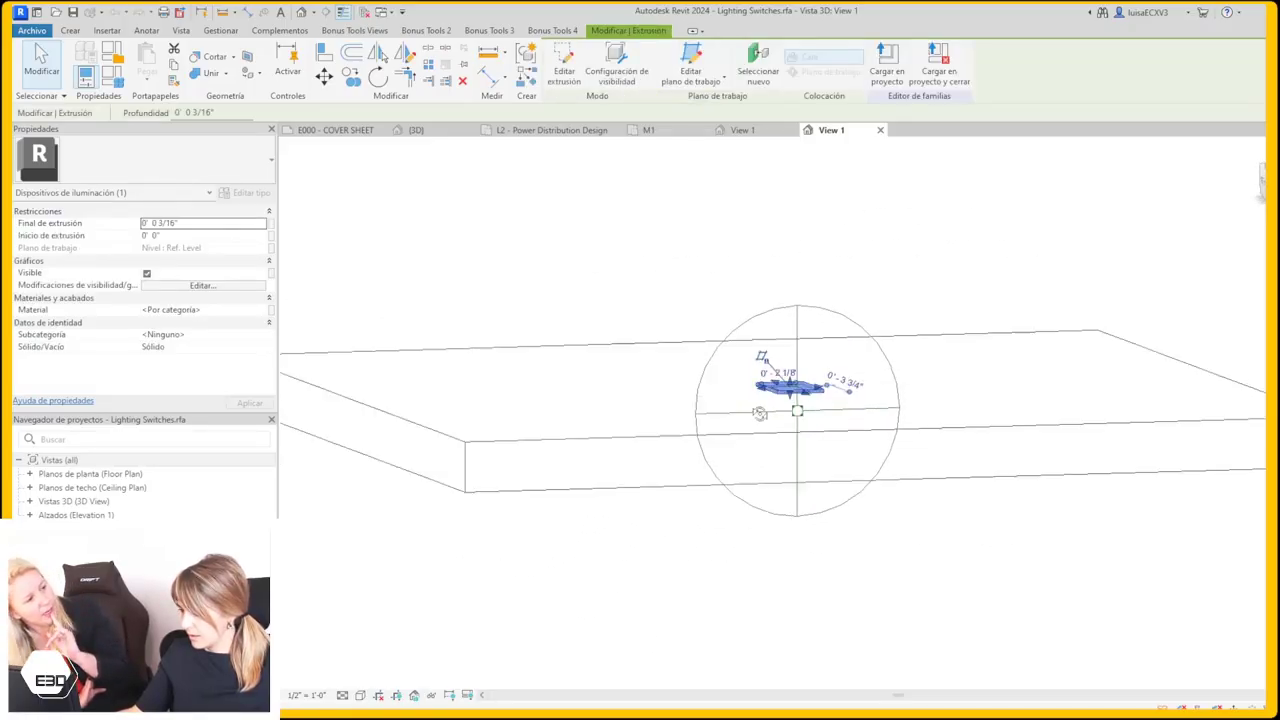
- Orbit to Conector 1, confirm its Tipo de sistema is Potencia - Desequilibrada, then deselect
{"action": "mouse_move", "coordinate": [760, 640]}
{"action": "middle_mouse_down", "text": "shift"}
{"action": "mouse_move", "coordinate": [790, 684]}
{"action": "mouse_move", "coordinate": [771, 523]}
{"action": "mouse_move", "coordinate": [823, 480]}
{"action": "mouse_move", "coordinate": [946, 449]}
{"action": "mouse_move", "coordinate": [1040, 517]}
{"action": "mouse_move", "coordinate": [778, 434]}
{"action": "middle_mouse_up", "text": "shift"}
{"action": "left_click", "coordinate": [771, 523]}
{"action": "scroll", "coordinate": [778, 434], "scroll_direction": "up", "scroll_amount": 3}
{"action": "left_click", "coordinate": [766, 434]}
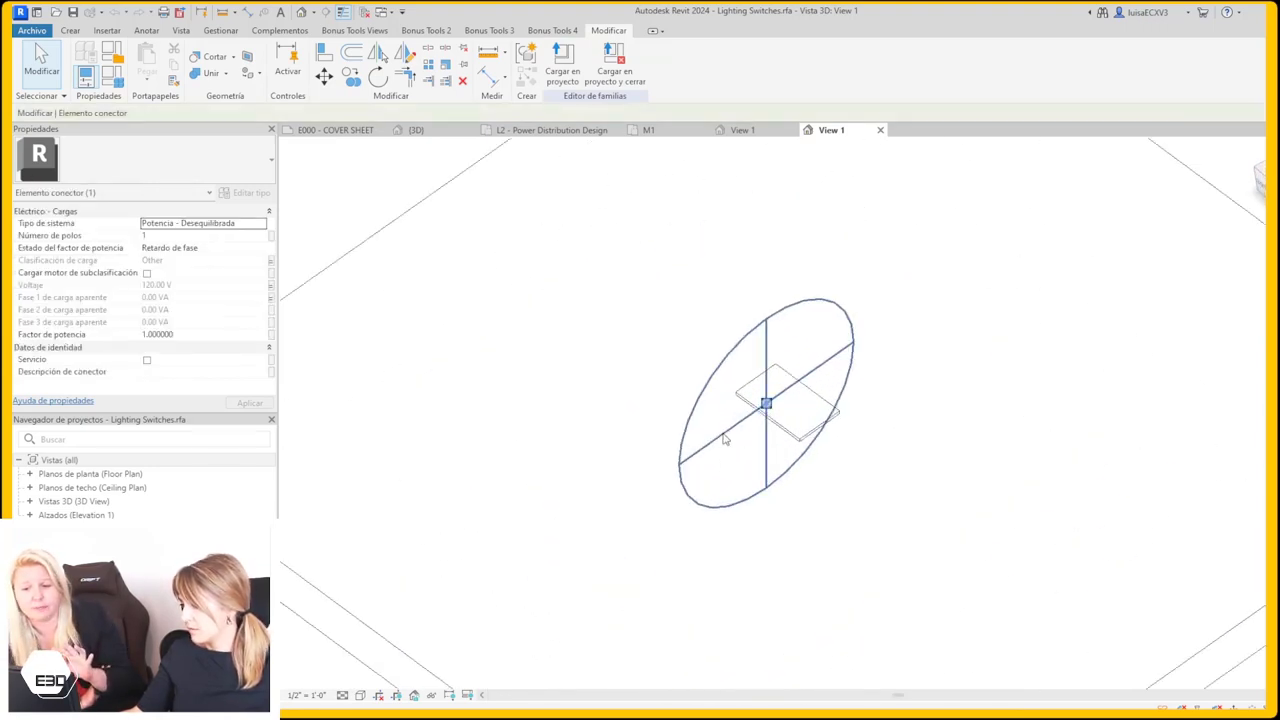
{"action": "left_click", "coordinate": [834, 520]}
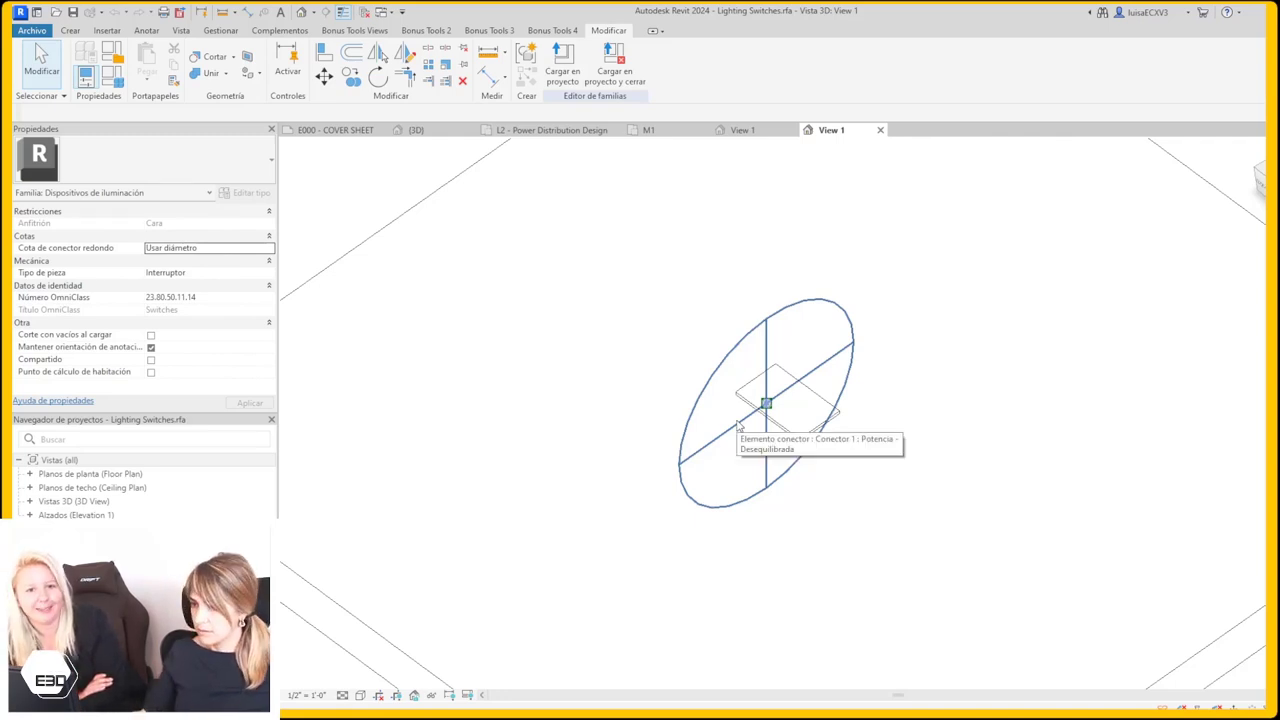
- Start a Conector eléctrico set to Potencia - Desequilibrada, placed on a face
{"action": "left_click", "coordinate": [66, 31]}
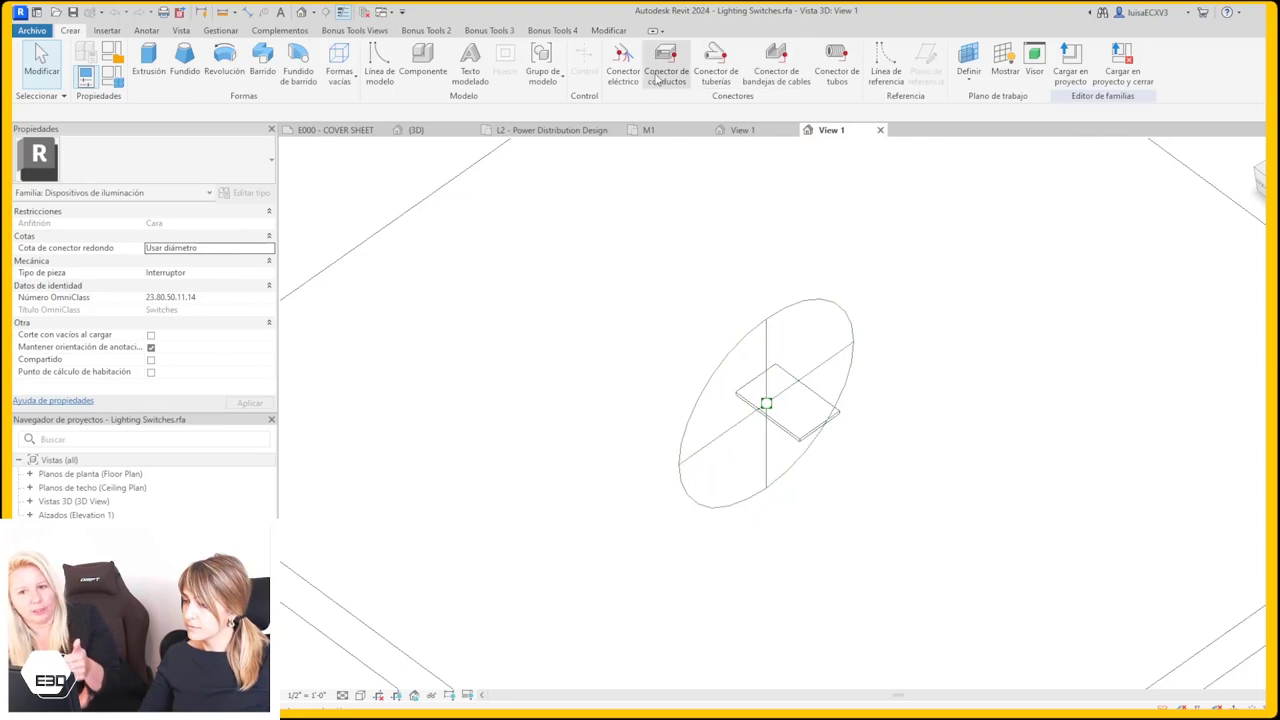
{"action": "left_click", "coordinate": [617, 78]}
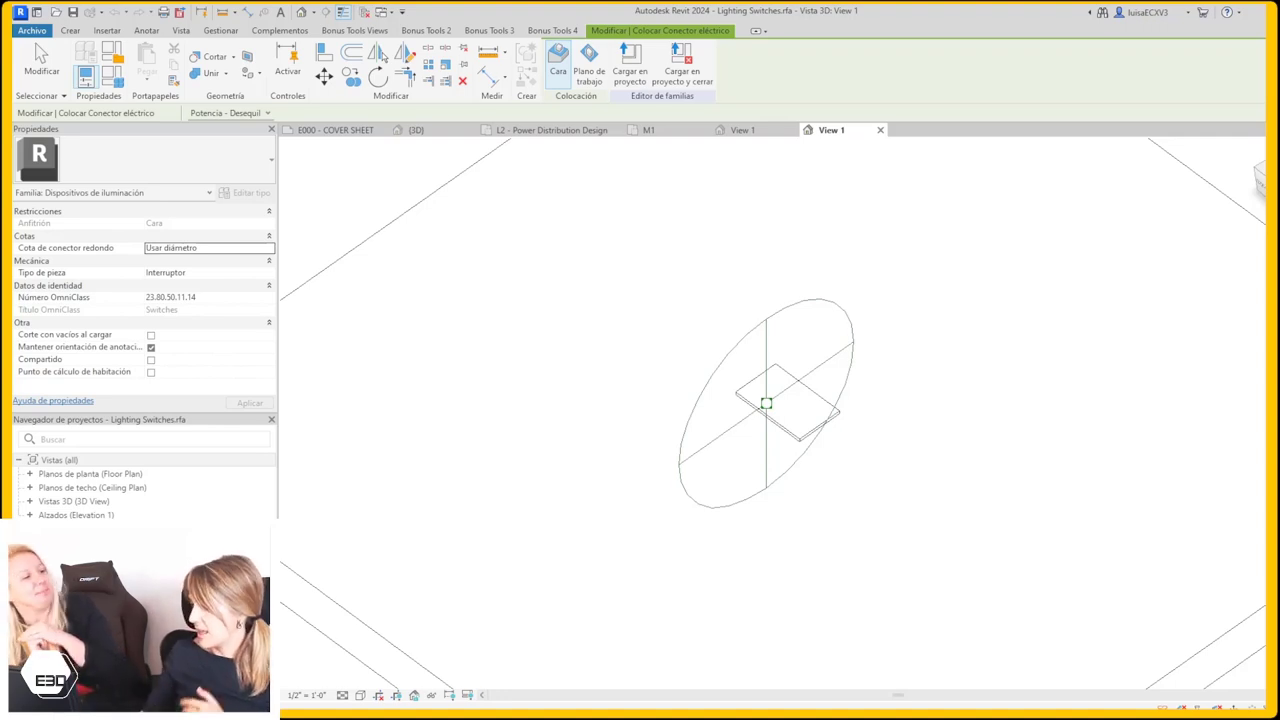
- Orbit and zoom around the power connector to view it from several angles
{"action": "scroll", "coordinate": [828, 414], "scroll_direction": "down", "scroll_amount": 3}
{"action": "scroll", "coordinate": [828, 414], "scroll_direction": "down", "scroll_amount": 1}
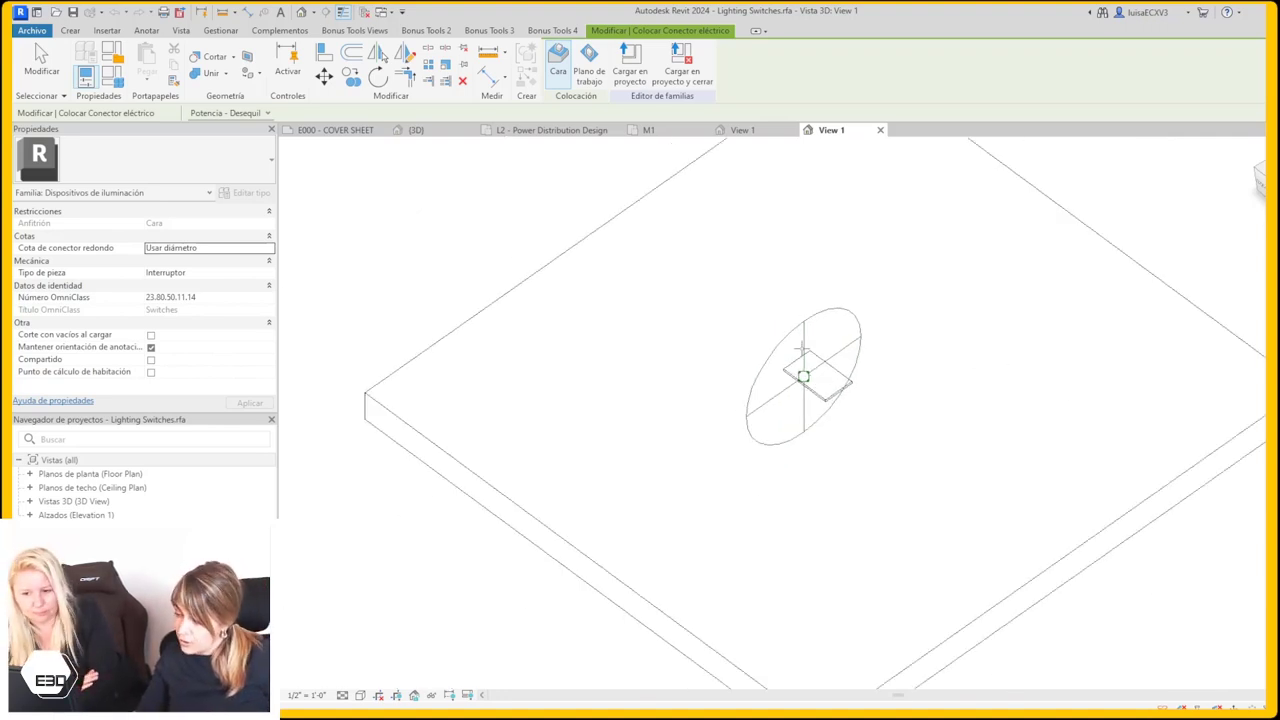
{"action": "mouse_move", "coordinate": [828, 414]}
{"action": "middle_mouse_down", "text": "shift"}
{"action": "mouse_move", "coordinate": [437, 508]}
{"action": "mouse_move", "coordinate": [580, 306]}
{"action": "mouse_move", "coordinate": [689, 209]}
{"action": "mouse_move", "coordinate": [600, 194]}
{"action": "mouse_move", "coordinate": [501, 247]}
{"action": "middle_mouse_up", "text": "shift"}
{"action": "scroll", "coordinate": [911, 408], "scroll_direction": "up", "scroll_amount": 3}
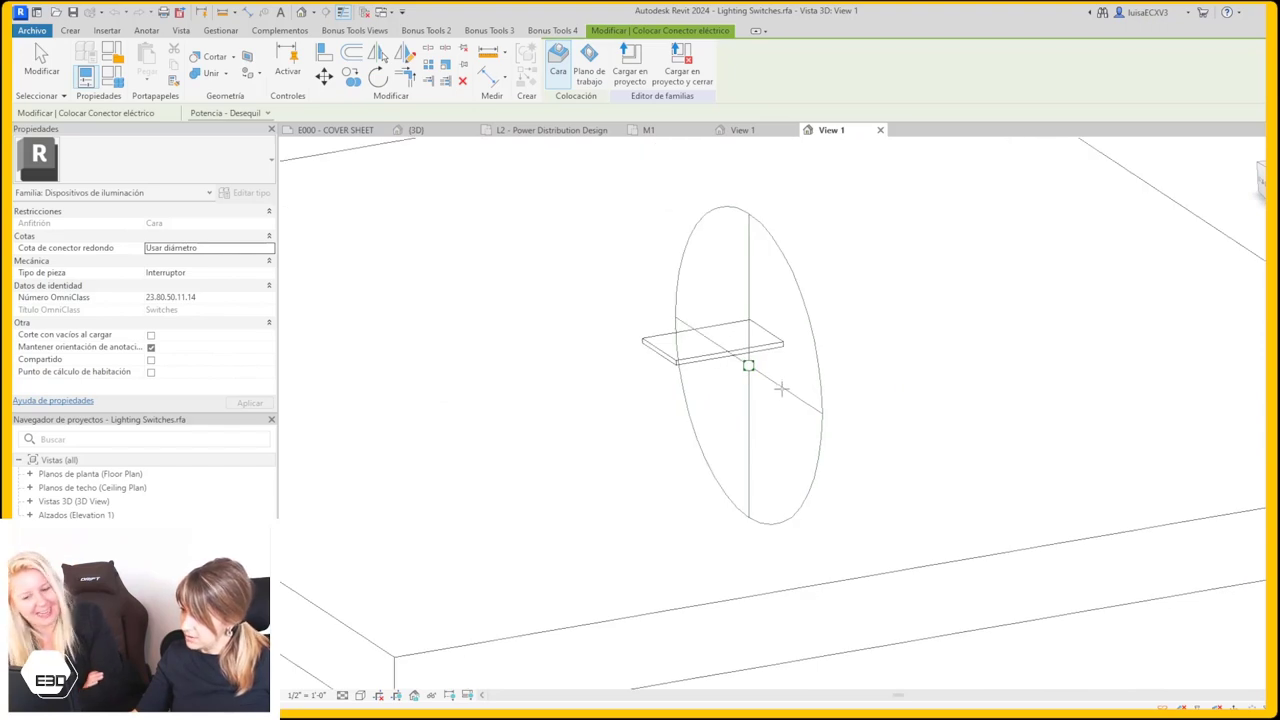
{"action": "mouse_move", "coordinate": [769, 396]}
{"action": "middle_mouse_down", "text": "shift"}
{"action": "mouse_move", "coordinate": [785, 586]}
{"action": "mouse_move", "coordinate": [680, 300]}
{"action": "middle_mouse_up", "text": "shift"}
{"action": "scroll", "coordinate": [680, 300], "scroll_direction": "down", "scroll_amount": 3}
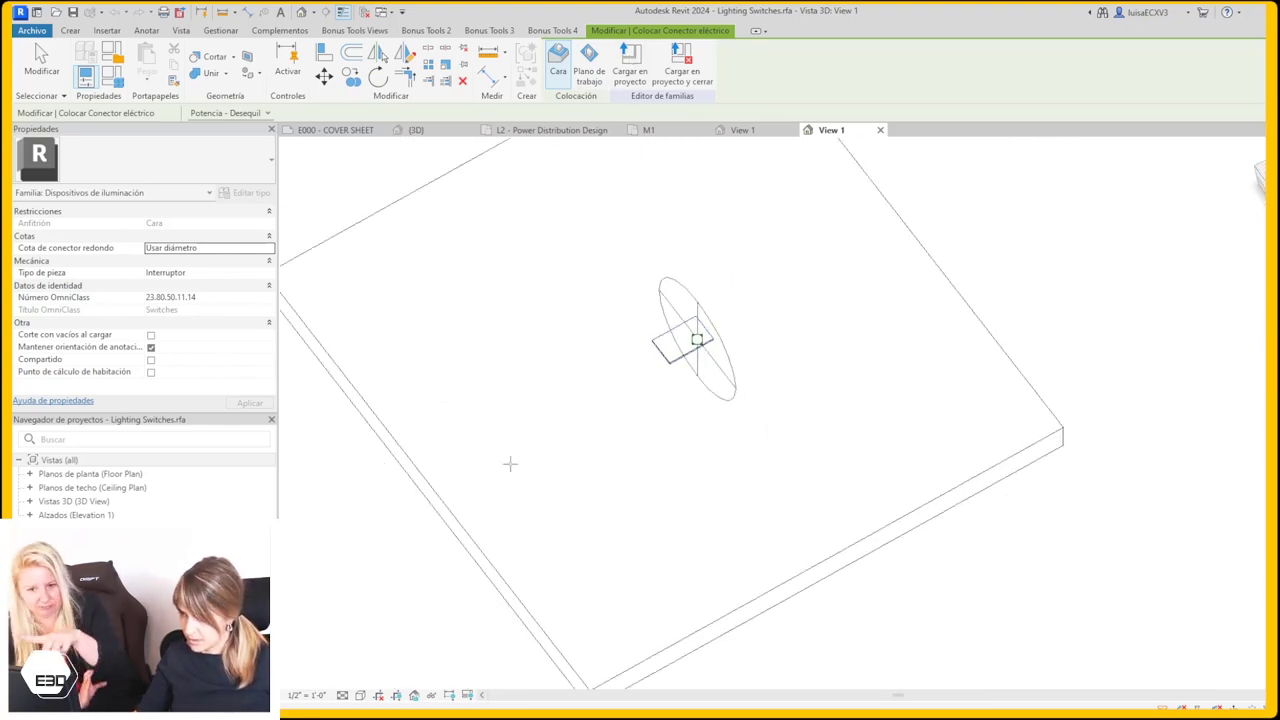
- Exit connector placement and bring up the slab extrusion's context menu
{"action": "key", "text": "Escape"}
{"action": "left_click", "coordinate": [430, 508]}
{"action": "right_click", "coordinate": [440, 496]}
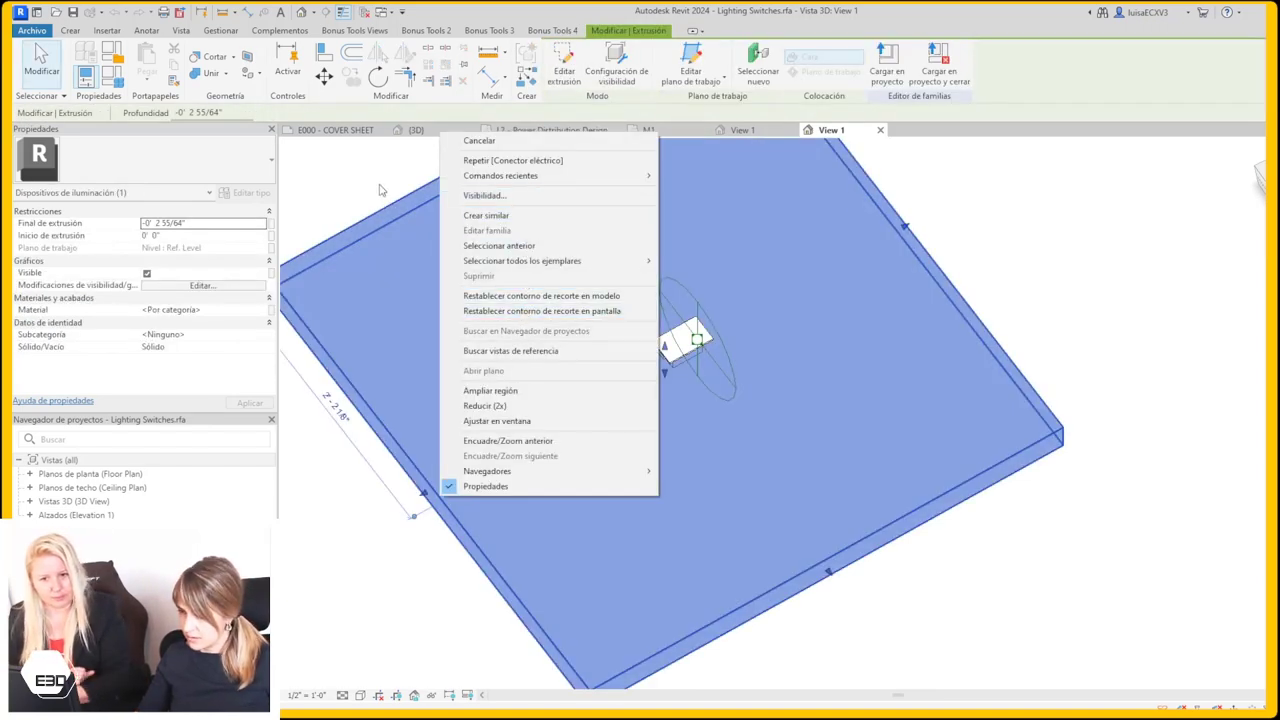
- Temporarily hide the slab and zoom in on the switch box
{"action": "key", "text": "Escape"}
{"action": "key", "text": "h"}
{"action": "key", "text": "h"}
{"action": "middle_click_drag", "start_coordinate": [727, 411], "coordinate": [635, 690]}
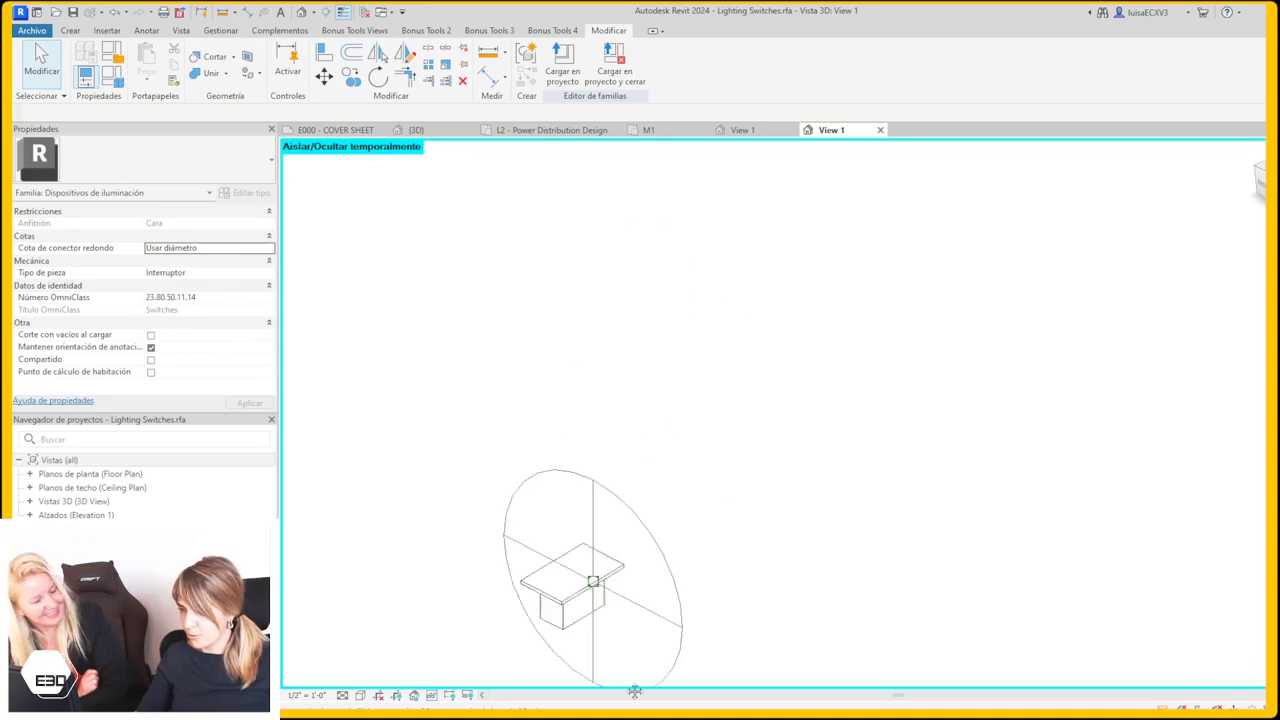
{"action": "scroll", "coordinate": [637, 363], "scroll_direction": "down", "scroll_amount": 2}
{"action": "scroll", "coordinate": [627, 603], "scroll_direction": "up", "scroll_amount": 2}
{"action": "scroll", "coordinate": [562, 460], "scroll_direction": "up", "scroll_amount": 2}
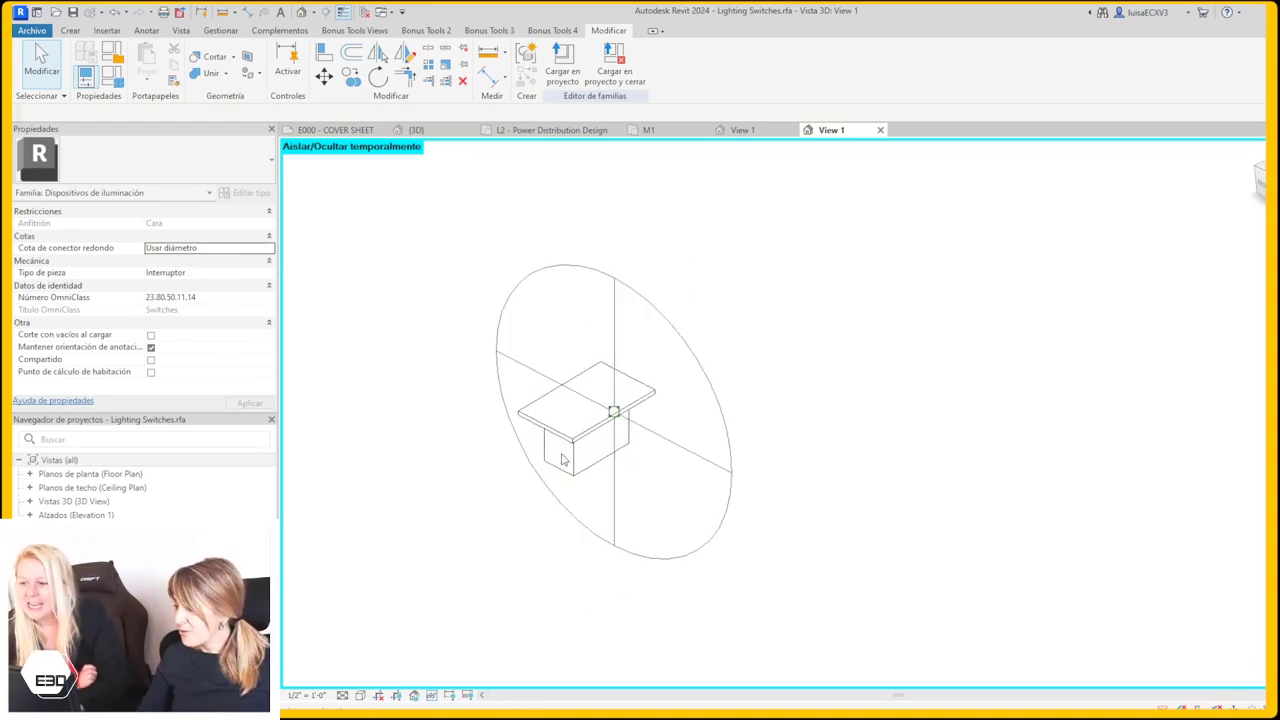
{"action": "scroll", "coordinate": [562, 460], "scroll_direction": "up", "scroll_amount": 2}
{"action": "scroll", "coordinate": [562, 460], "scroll_direction": "up", "scroll_amount": 1}
- Orbit to a near-front view of the switch and bring up the Whiteboard sketch
{"action": "mouse_move", "coordinate": [618, 444]}
{"action": "middle_mouse_down", "text": "shift"}
{"action": "mouse_move", "coordinate": [666, 397]}
{"action": "mouse_move", "coordinate": [1106, 449]}
{"action": "mouse_move", "coordinate": [598, 542]}
{"action": "middle_mouse_up", "text": "shift"}
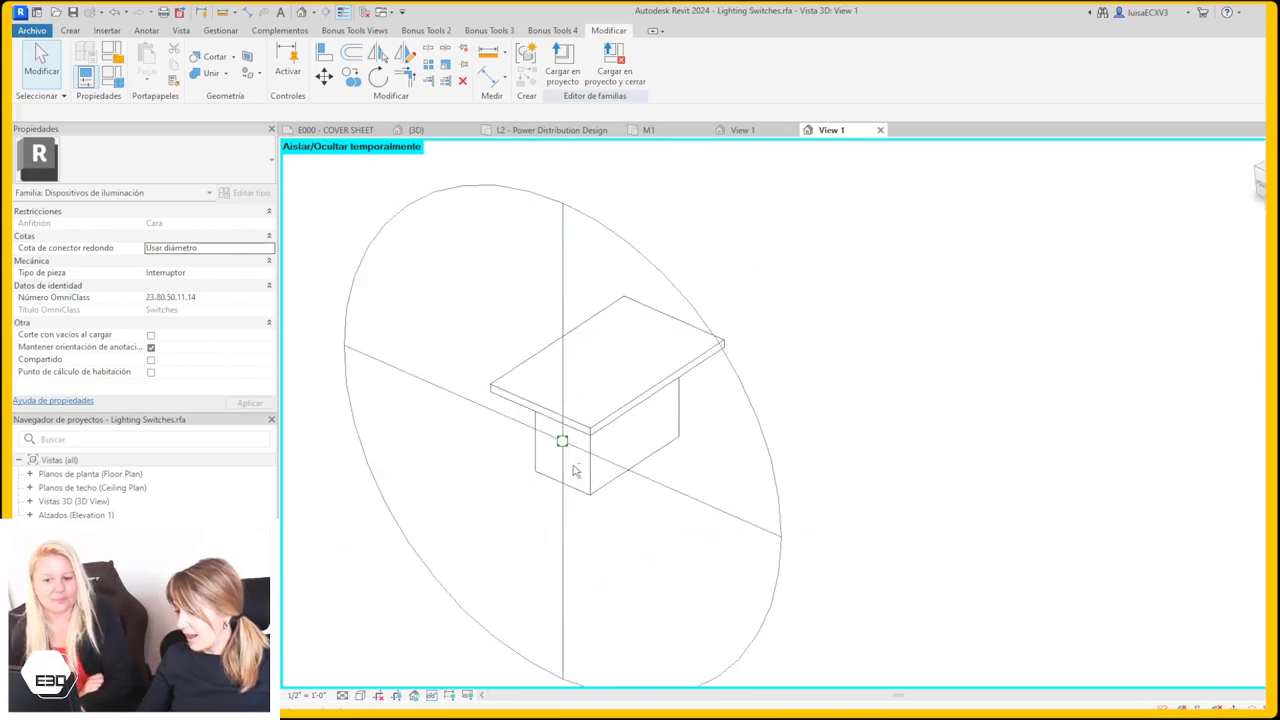
{"action": "middle_click_drag", "start_coordinate": [575, 471], "coordinate": [686, 477], "text": "shift"}
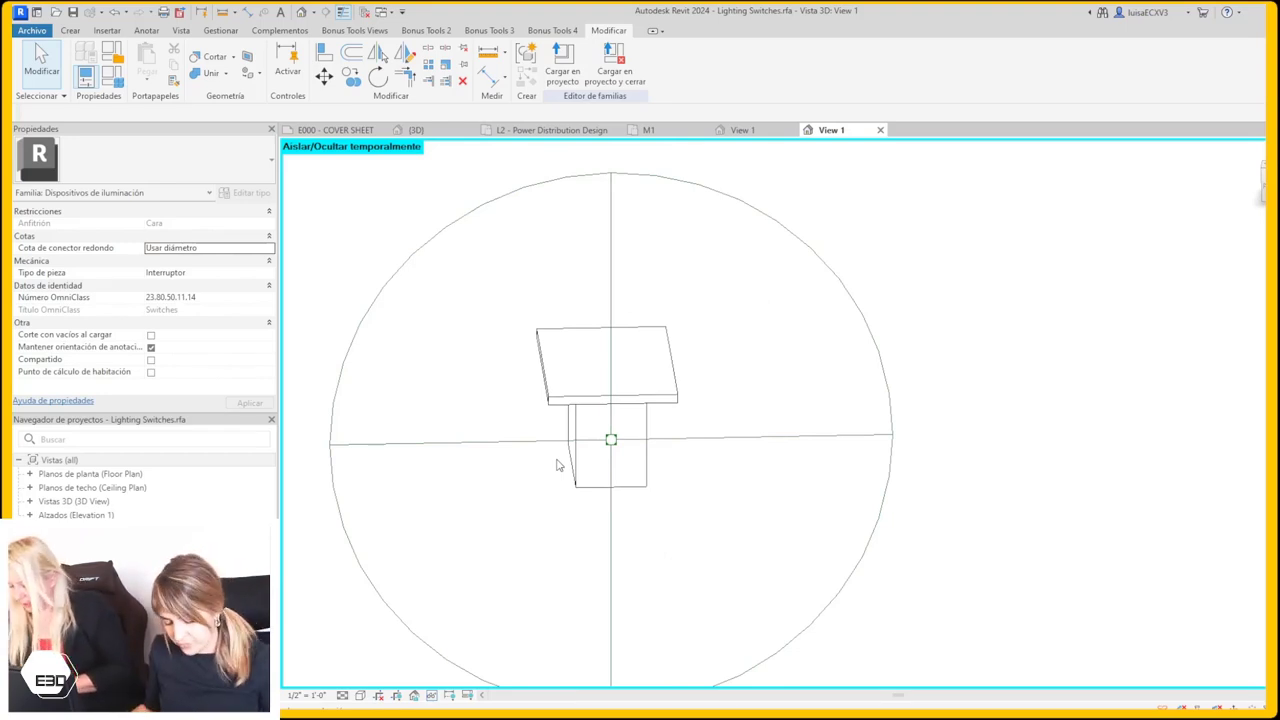
{"action": "key", "text": "super+w"}
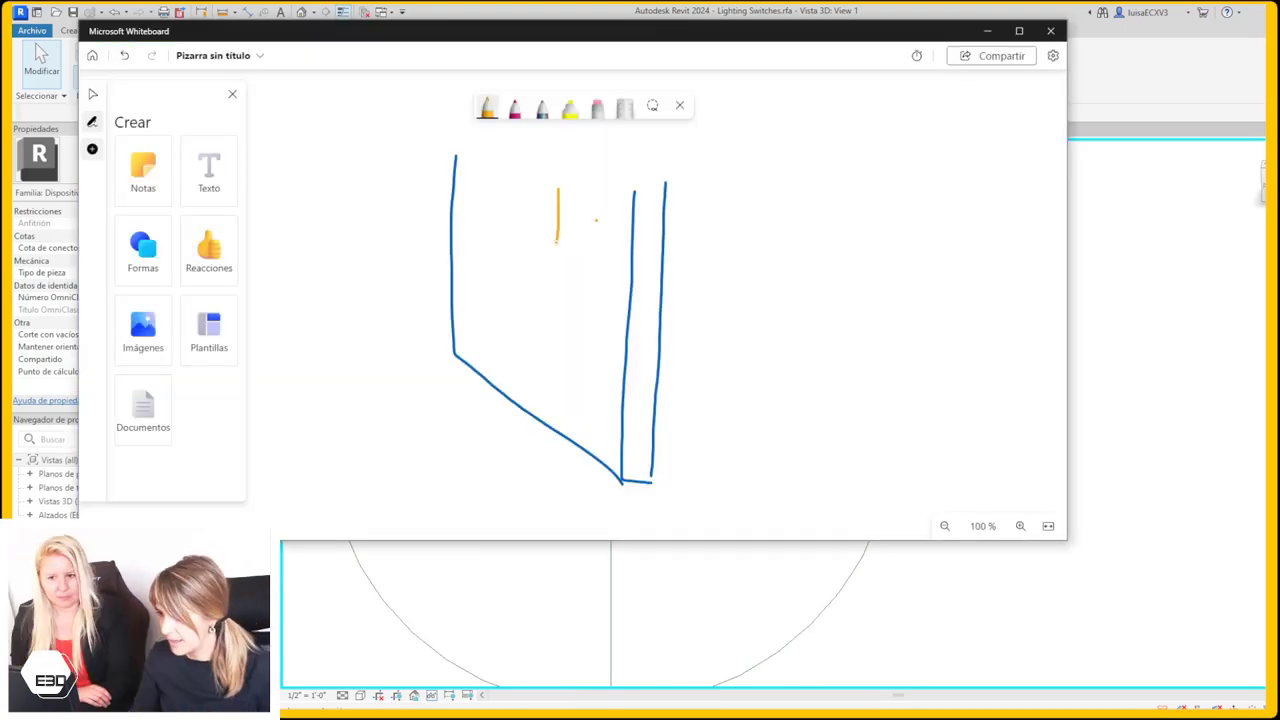
- Sketch the switch in orange, then load the family into Snowdon Towers Sample Electrical.rvt
{"action": "left_click_drag", "start_coordinate": [557, 242], "coordinate": [531, 223]}
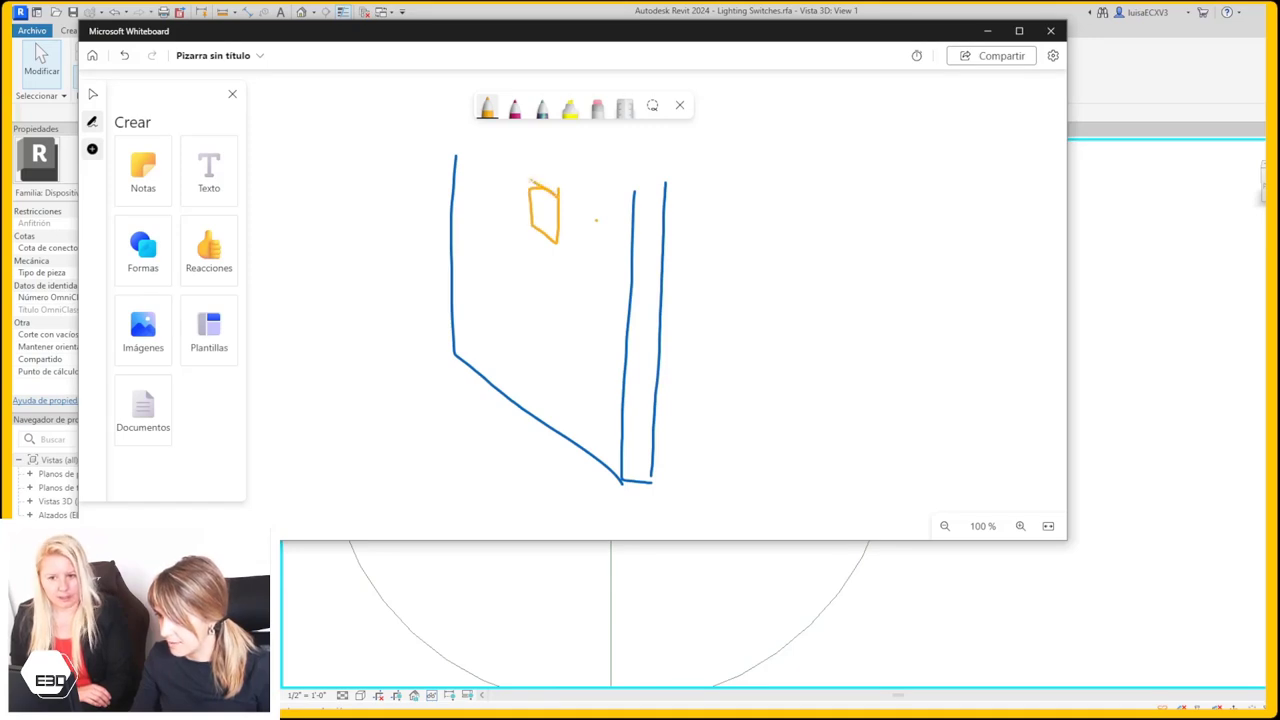
{"action": "left_click_drag", "start_coordinate": [561, 221], "coordinate": [578, 215]}
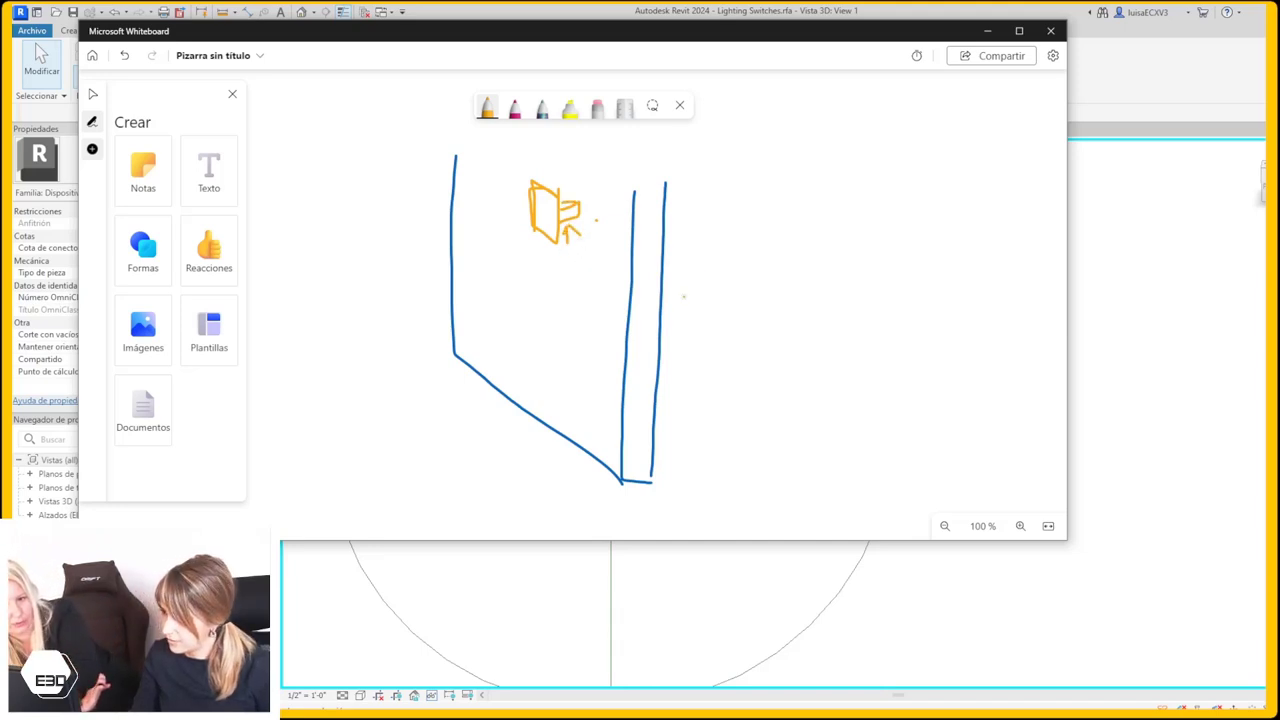
{"action": "left_click", "coordinate": [487, 108]}
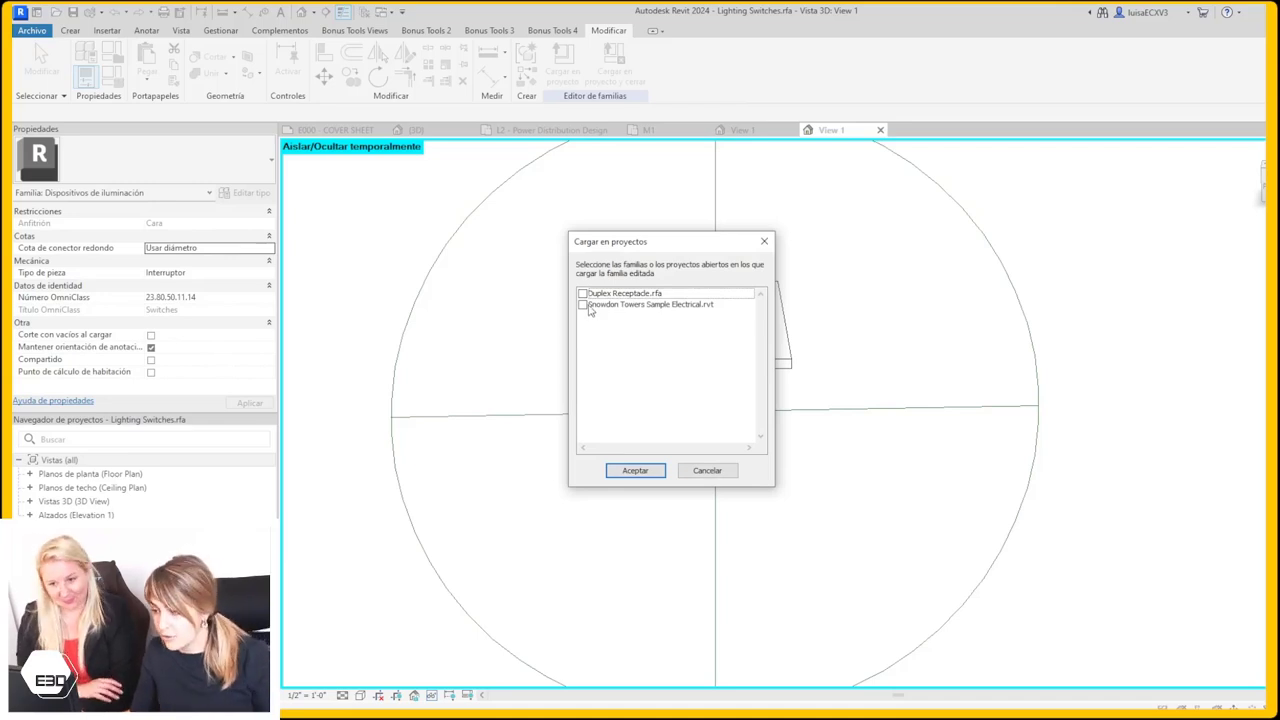
{"action": "left_click", "coordinate": [583, 304]}
{"action": "left_click", "coordinate": [637, 471]}
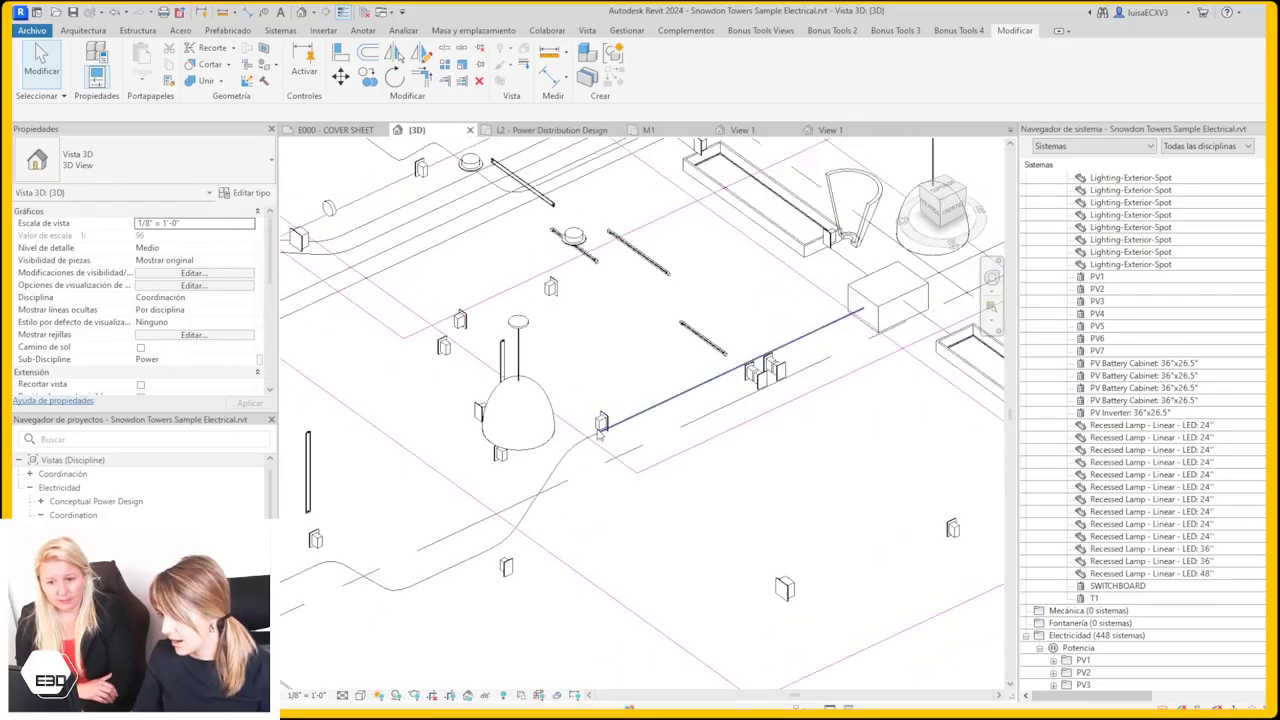
- Zoom in and select the newly loaded lighting switch in the Snowdon Towers 3D view
{"action": "scroll", "coordinate": [650, 420], "scroll_direction": "up", "scroll_amount": 2}
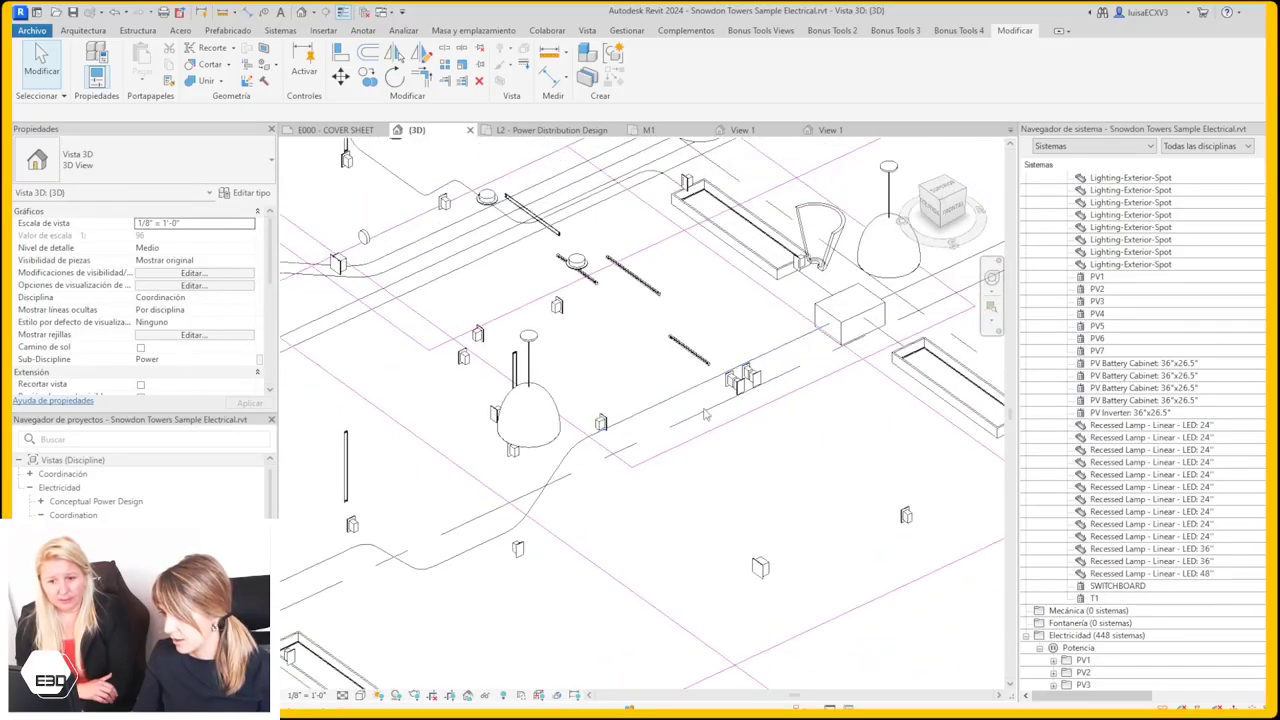
{"action": "scroll", "coordinate": [800, 385], "scroll_direction": "up", "scroll_amount": 2}
{"action": "scroll", "coordinate": [749, 378], "scroll_direction": "up", "scroll_amount": 2}
{"action": "left_click", "coordinate": [716, 390]}
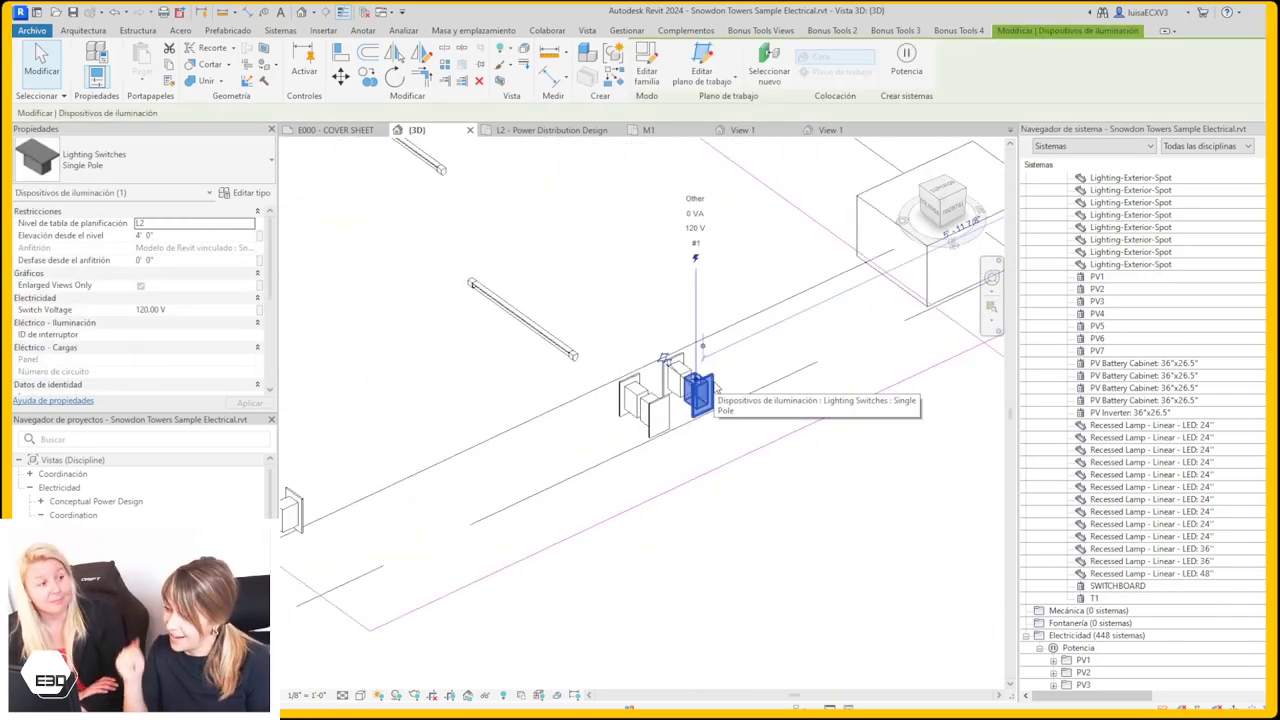
- Orbit and zoom around the switch to find the nearby Pendant-Dome light
{"action": "scroll", "coordinate": [716, 390], "scroll_direction": "down", "scroll_amount": 2}
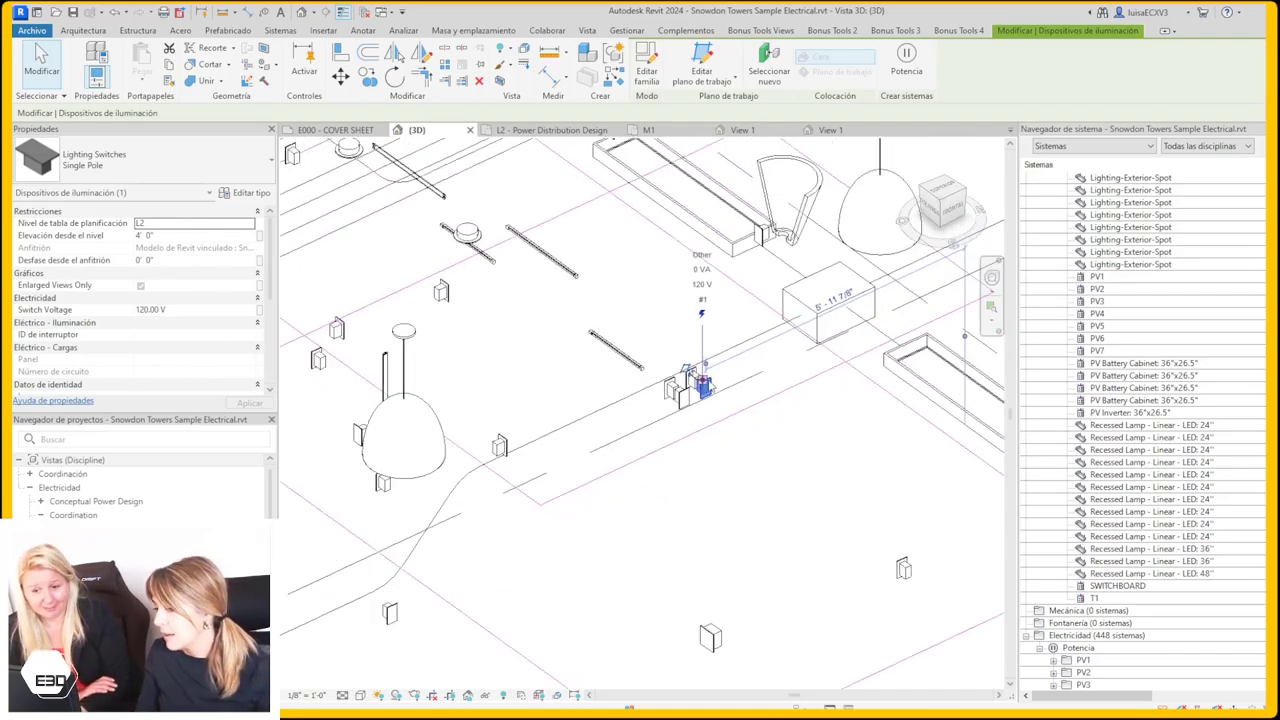
{"action": "scroll", "coordinate": [680, 430], "scroll_direction": "down", "scroll_amount": 1}
{"action": "scroll", "coordinate": [648, 498], "scroll_direction": "up", "scroll_amount": 2}
{"action": "scroll", "coordinate": [648, 498], "scroll_direction": "down", "scroll_amount": 3}
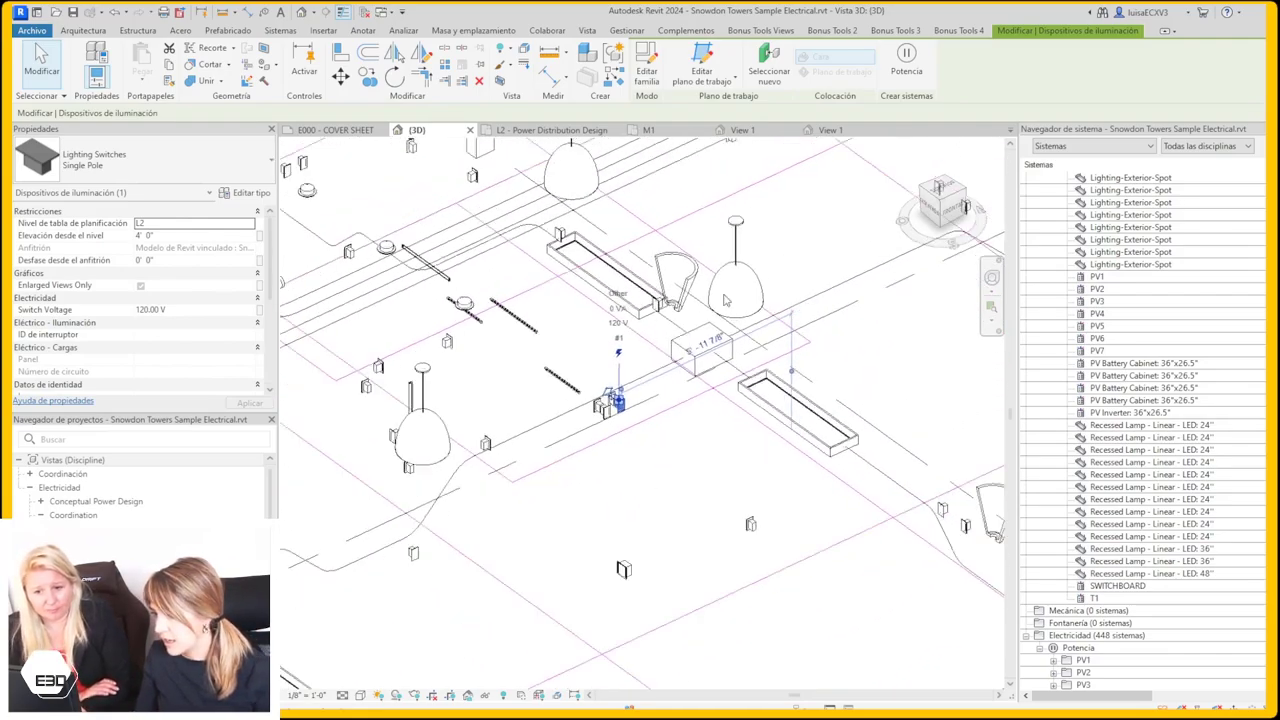
{"action": "key", "text": "Caps_Lock"}
{"action": "middle_click_drag", "start_coordinate": [746, 453], "coordinate": [691, 448], "text": "shift"}
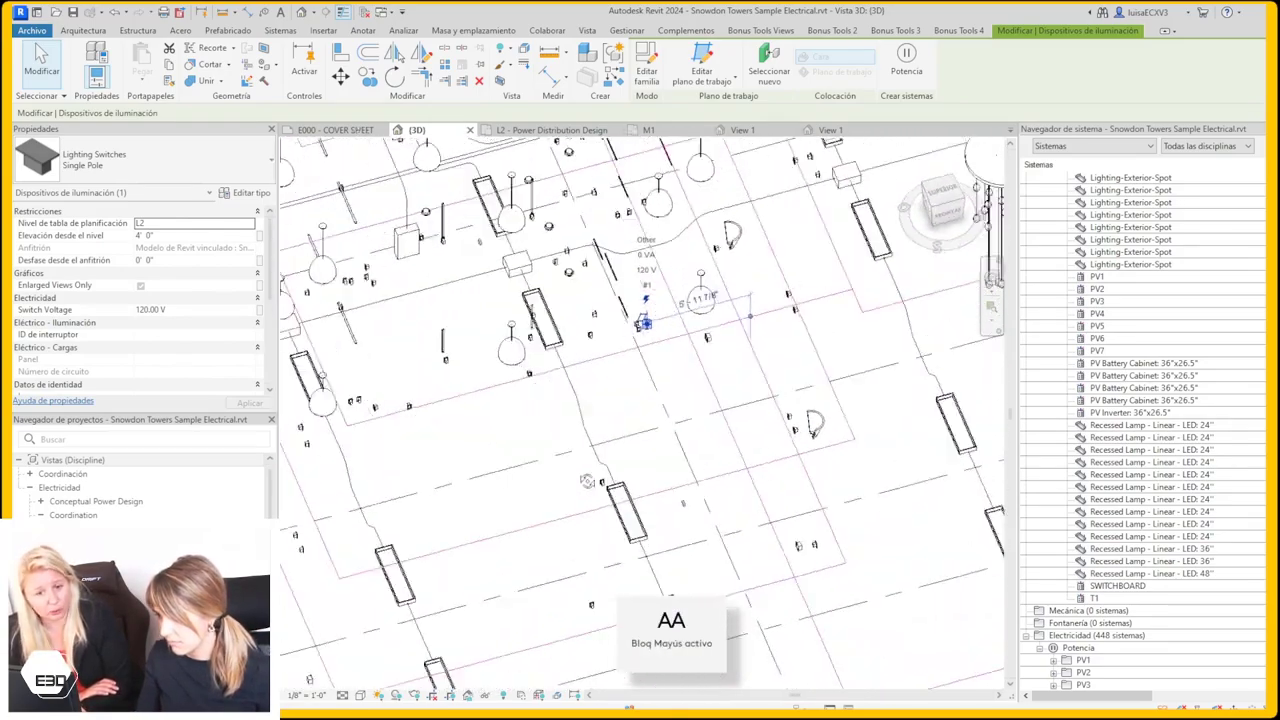
{"action": "scroll", "coordinate": [691, 448], "scroll_direction": "up", "scroll_amount": 2}
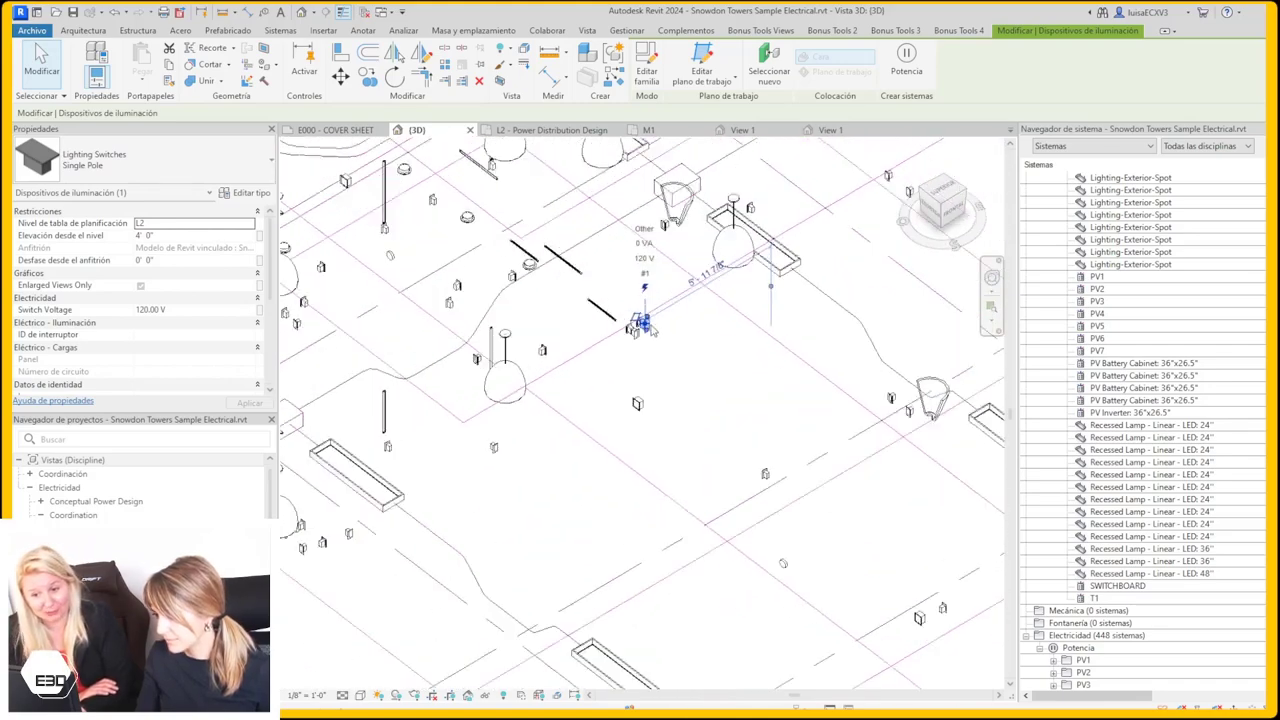
{"action": "scroll", "coordinate": [700, 380], "scroll_direction": "up", "scroll_amount": 1}
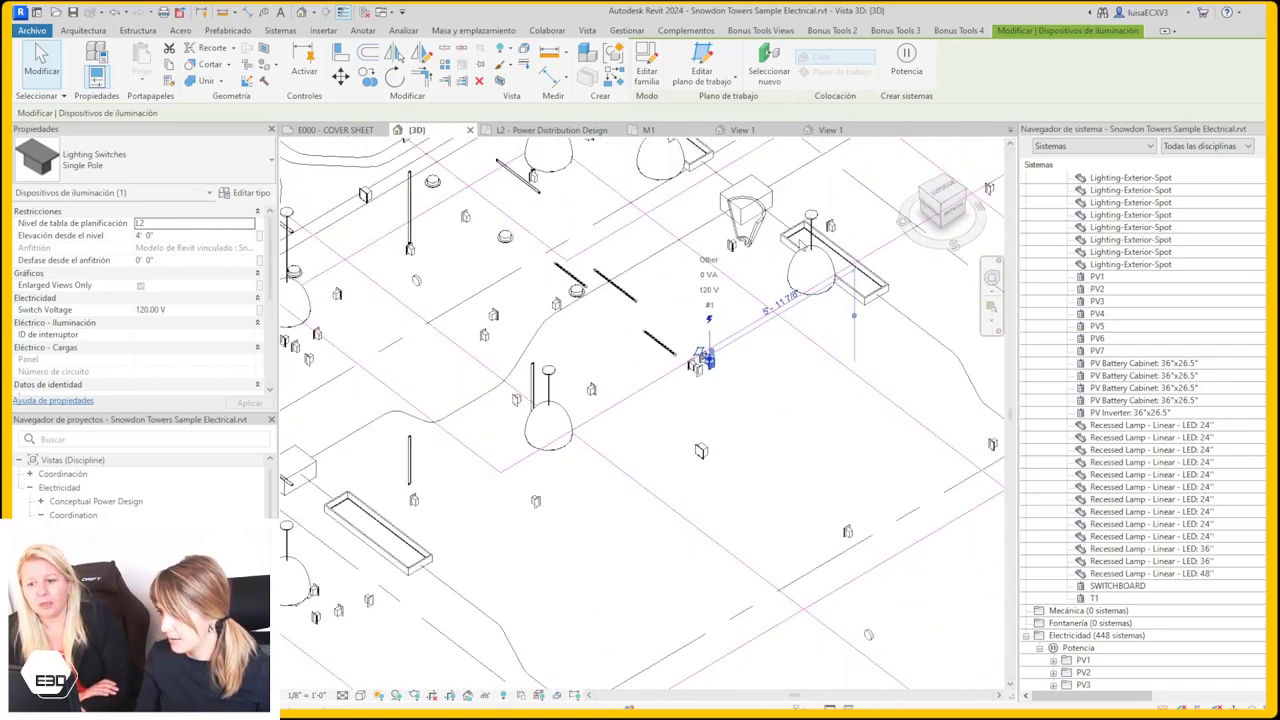
- Create an Interruptor switch system for the Pendant-Dome light using the lighting switch
{"action": "left_click", "coordinate": [801, 263]}
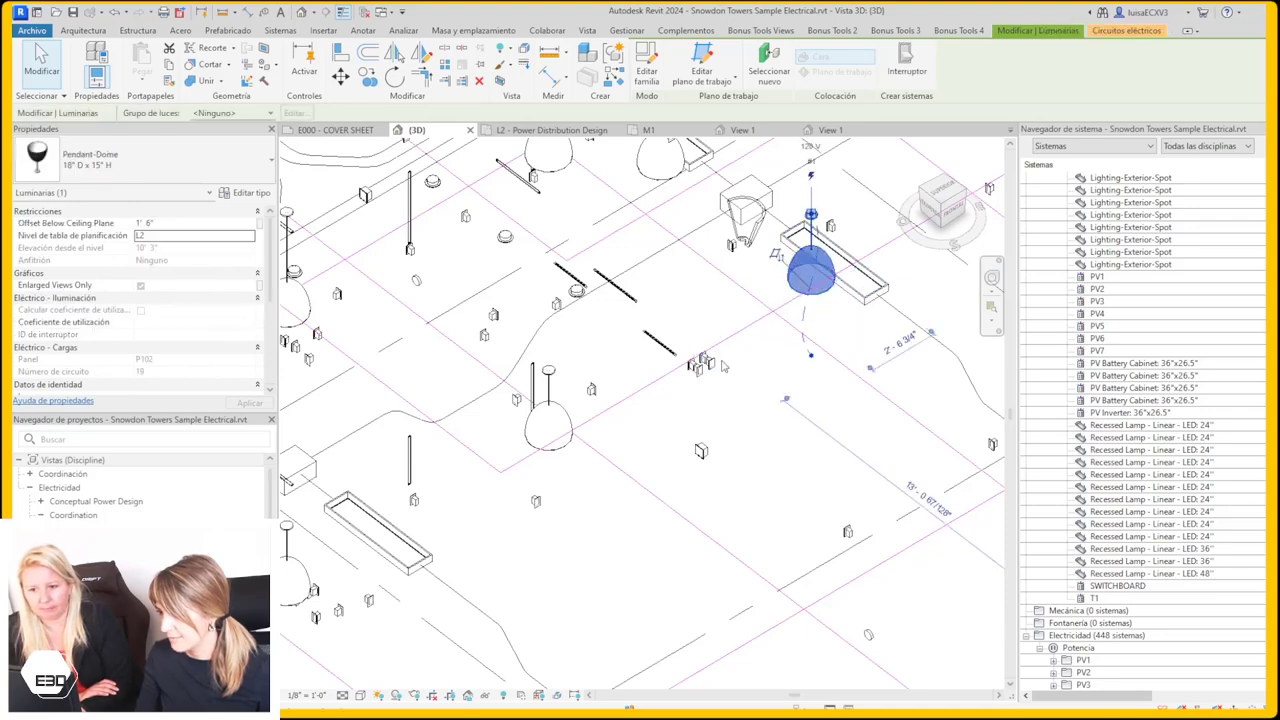
{"action": "scroll", "coordinate": [768, 396], "scroll_direction": "up", "scroll_amount": 1}
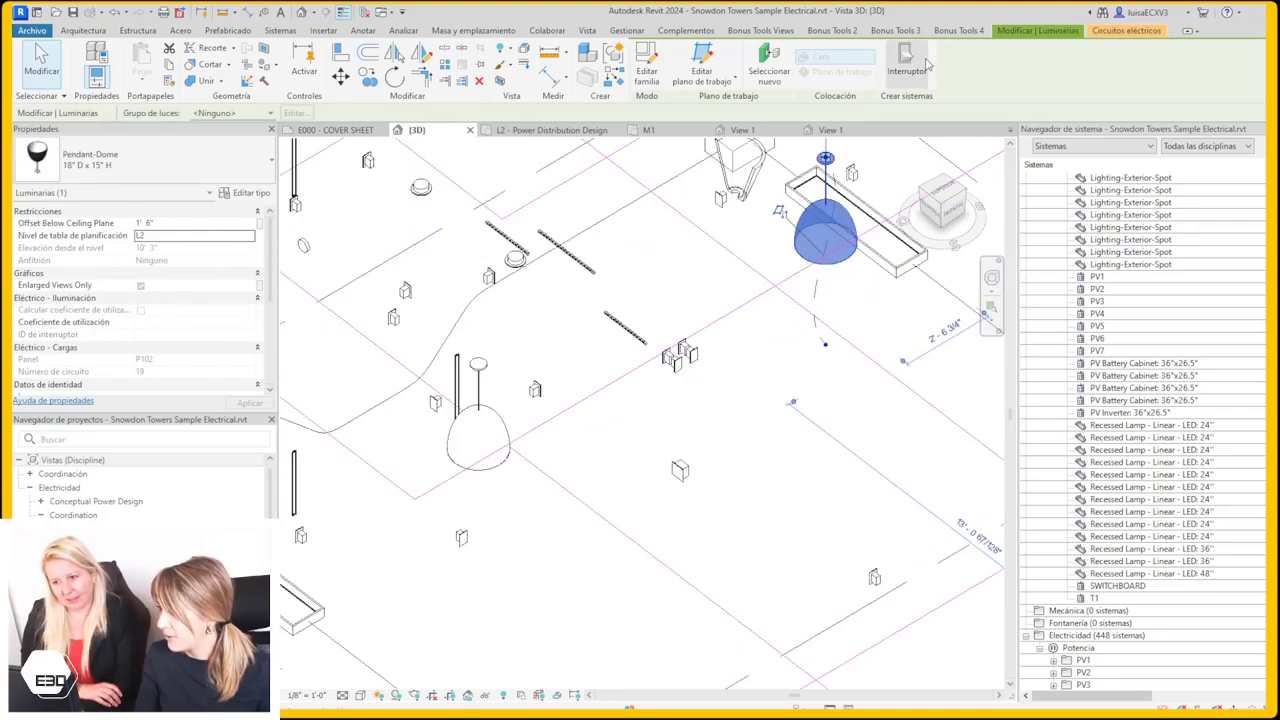
{"action": "left_click", "coordinate": [926, 66]}
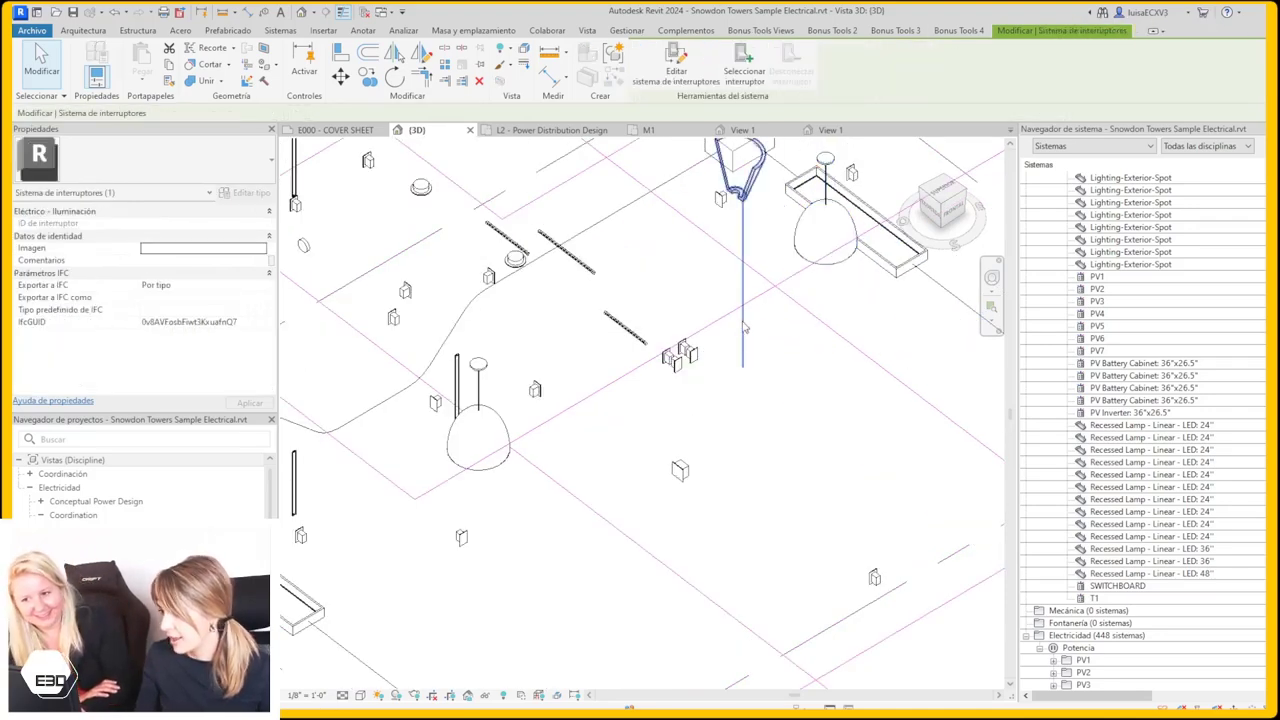
{"action": "left_click", "coordinate": [692, 356]}
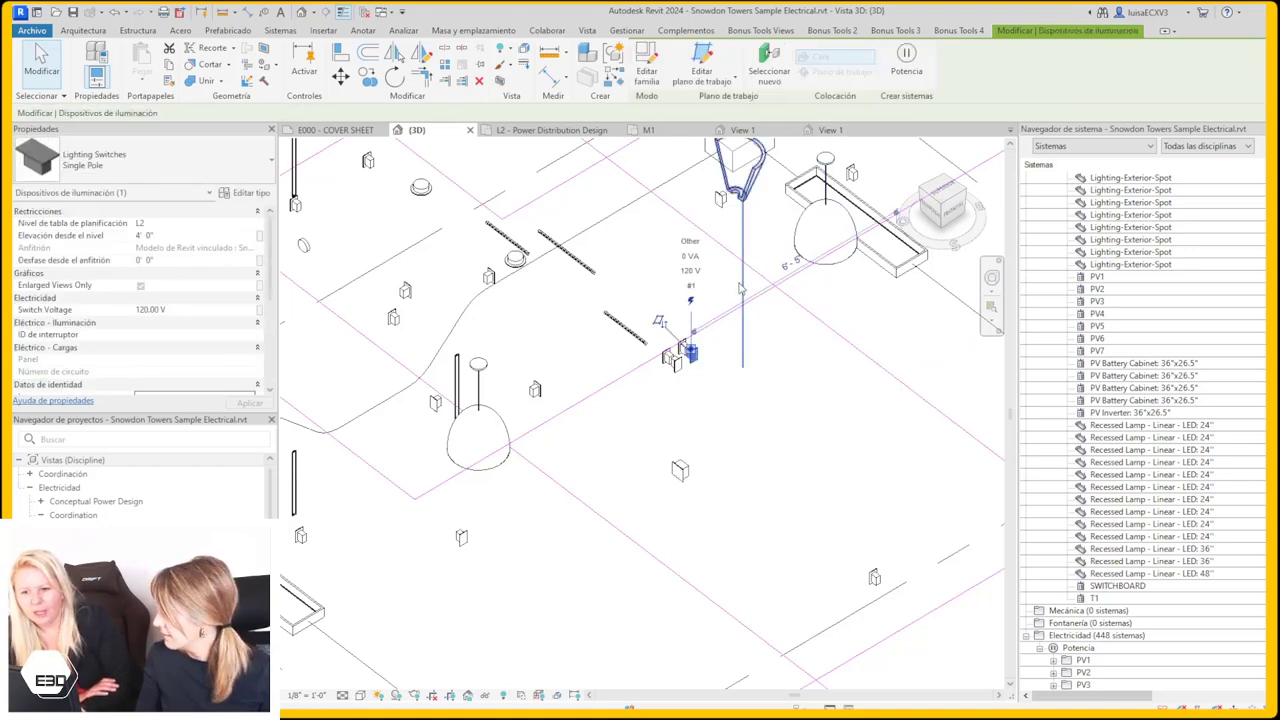
{"action": "left_click", "coordinate": [904, 72]}
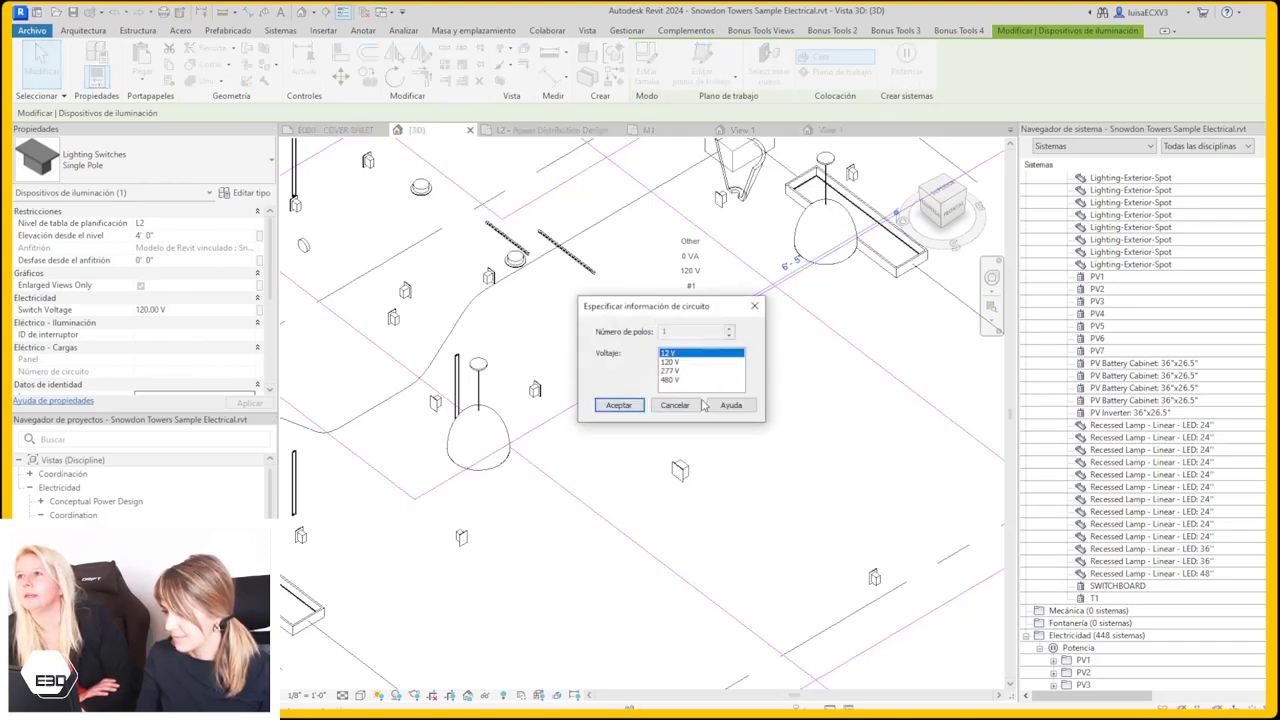
{"action": "left_click", "coordinate": [678, 404]}
{"action": "key", "text": "Escape"}
{"action": "scroll", "coordinate": [634, 357], "scroll_direction": "up", "scroll_amount": 3}
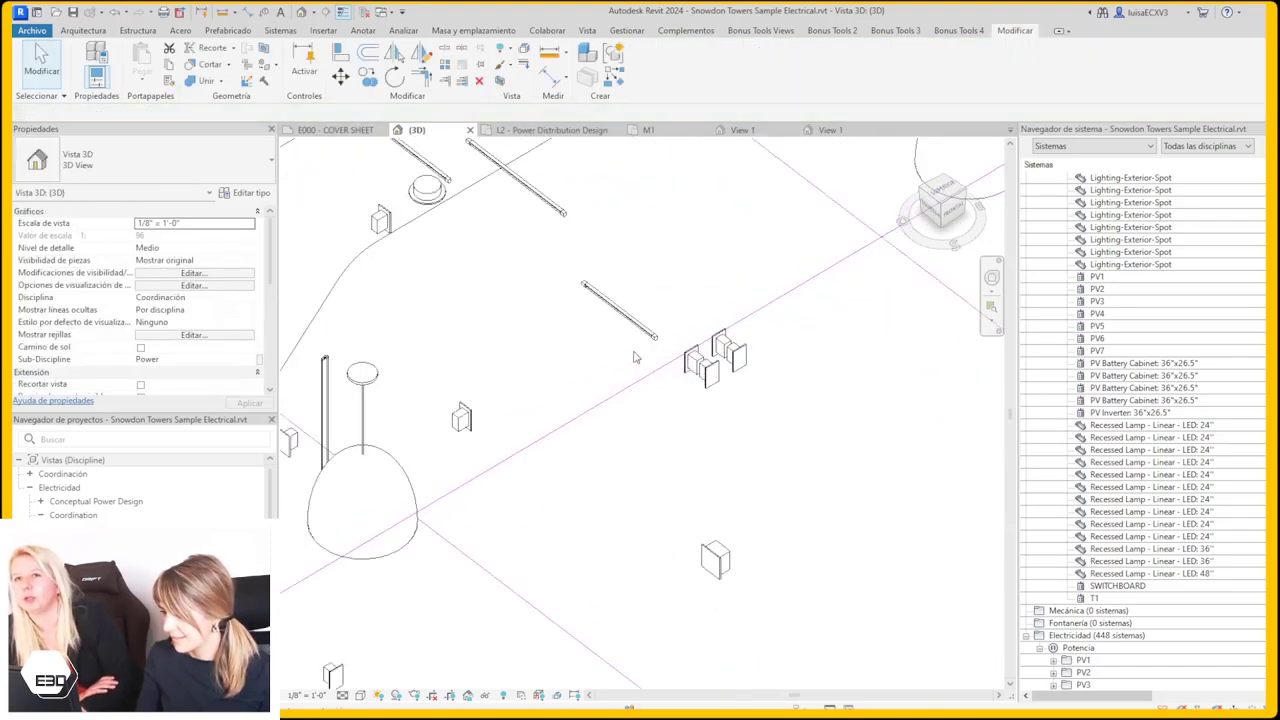
{"action": "left_click", "coordinate": [742, 357]}
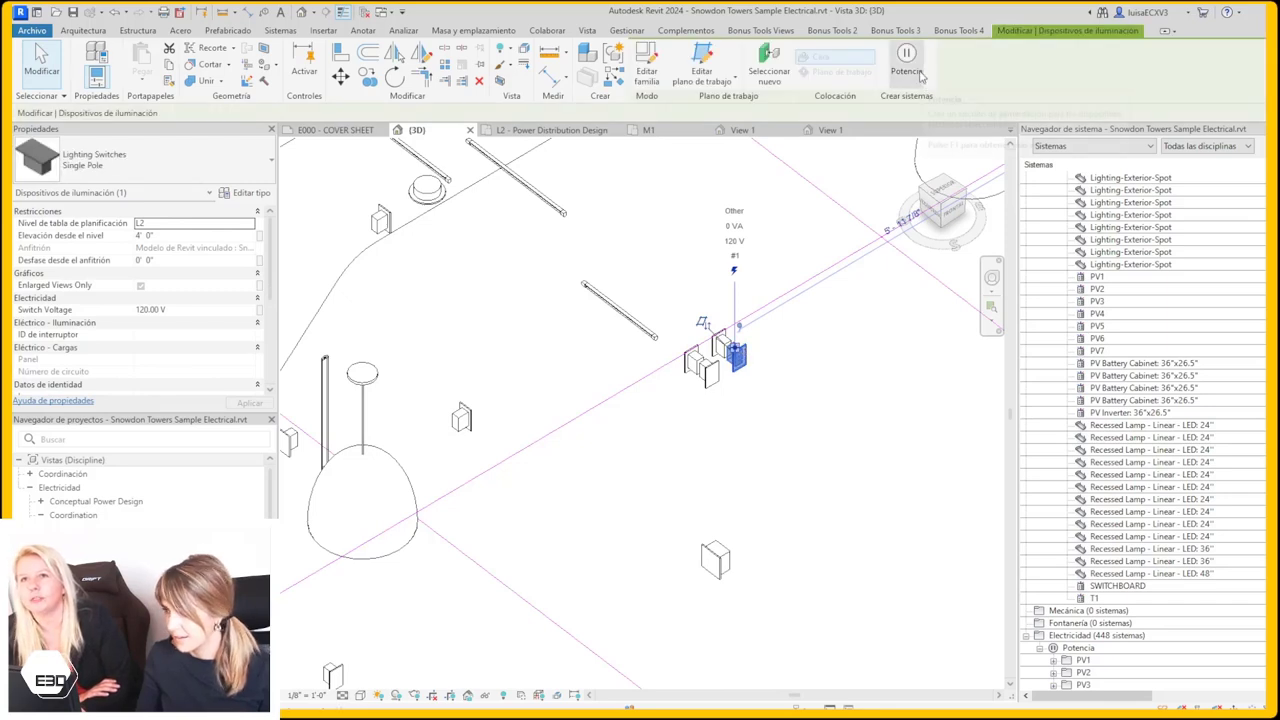
{"action": "left_click", "coordinate": [918, 74]}
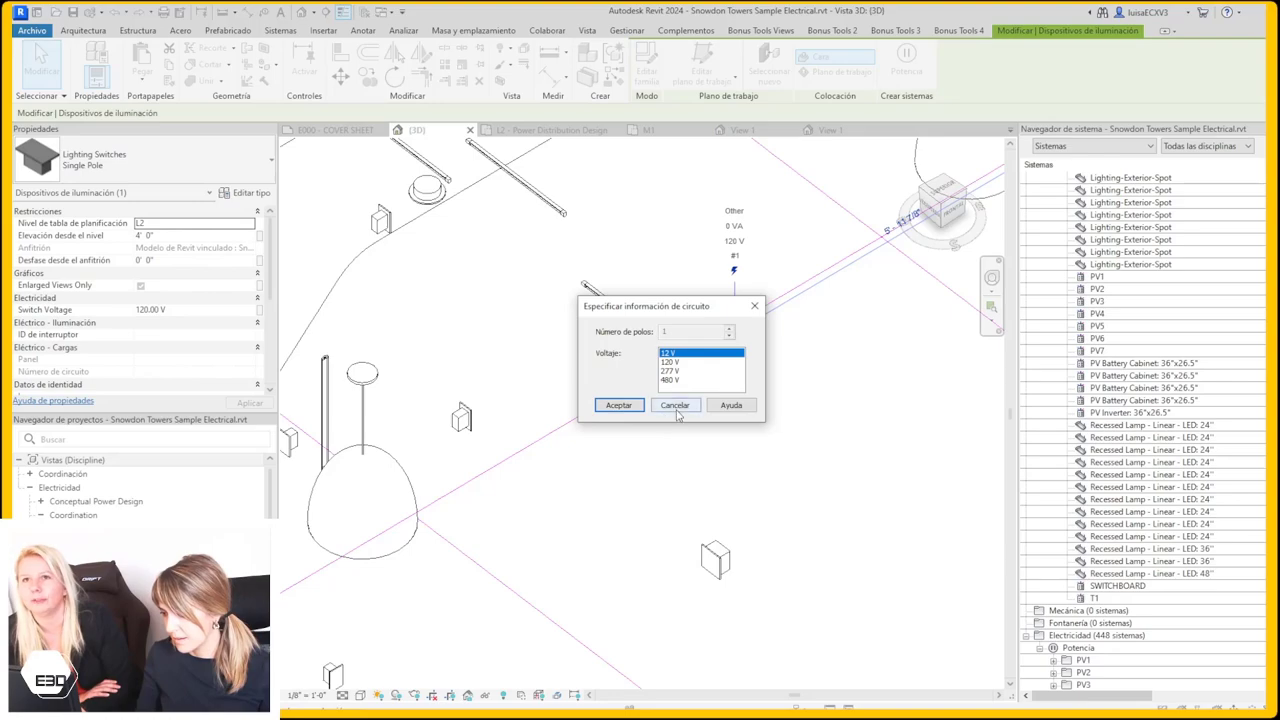
{"action": "left_click", "coordinate": [675, 405]}
{"action": "key", "text": "Escape"}
{"action": "scroll", "coordinate": [640, 360], "scroll_direction": "down", "scroll_amount": 3}
{"action": "scroll", "coordinate": [630, 340], "scroll_direction": "up", "scroll_amount": 2}
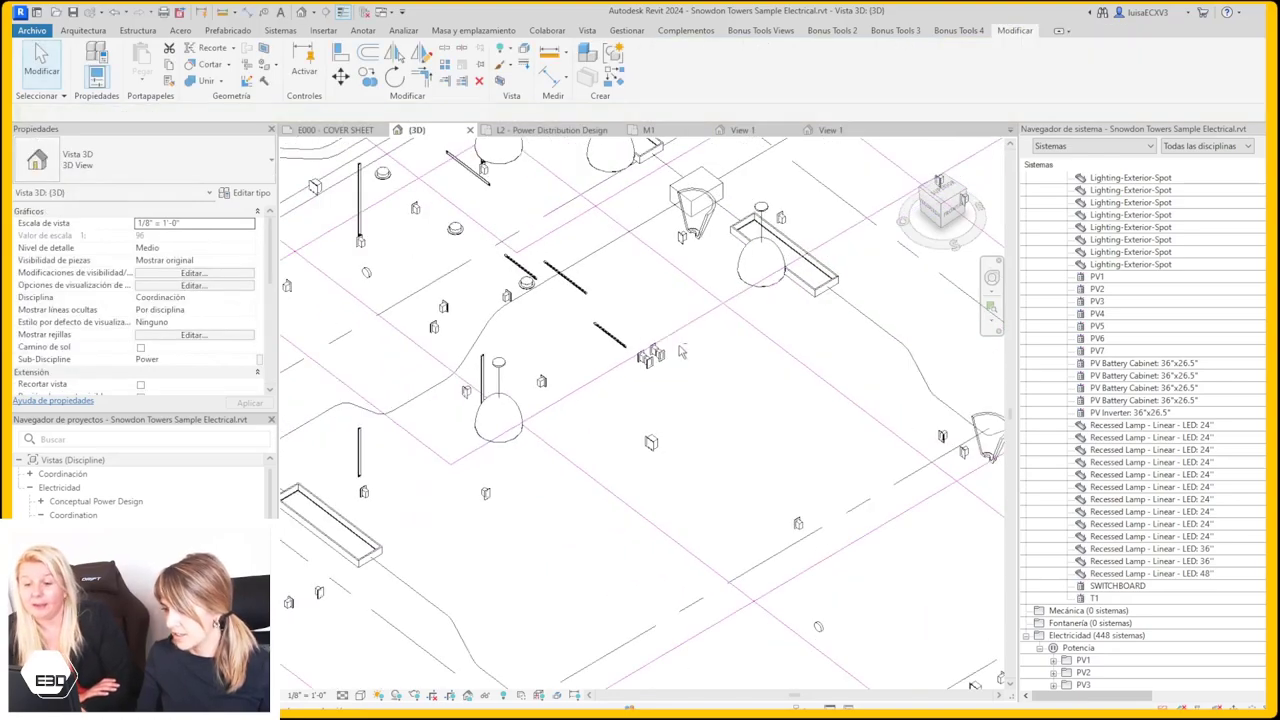
{"action": "middle_click_drag", "start_coordinate": [680, 352], "coordinate": [665, 370], "text": "shift"}
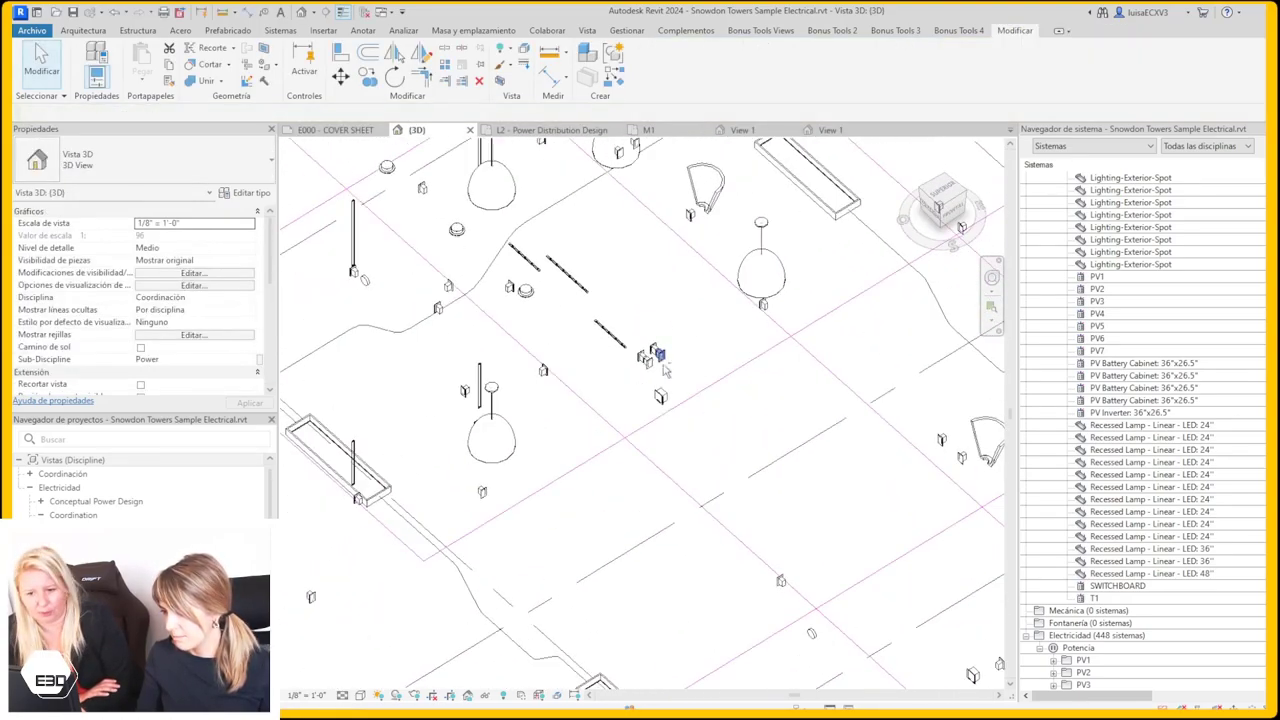
{"action": "scroll", "coordinate": [665, 370], "scroll_direction": "up", "scroll_amount": 1}
{"action": "scroll", "coordinate": [670, 365], "scroll_direction": "up", "scroll_amount": 2}
{"action": "scroll", "coordinate": [680, 357], "scroll_direction": "up", "scroll_amount": 2}
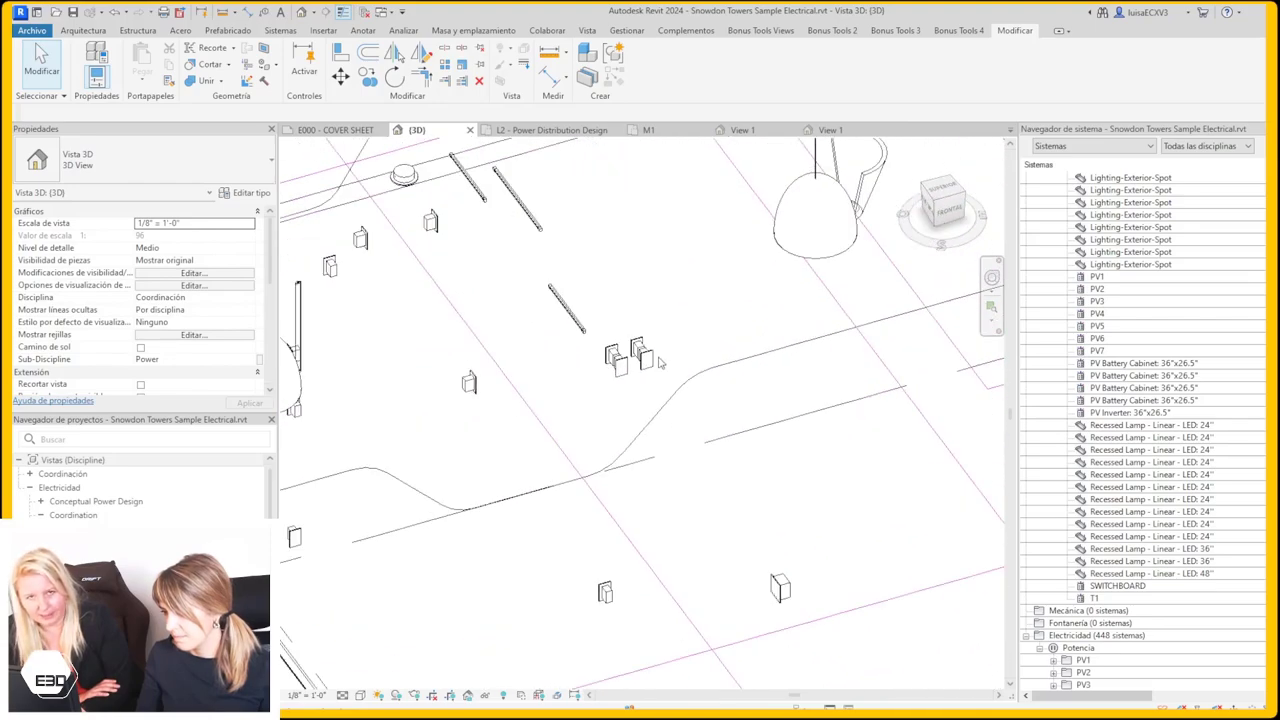
{"action": "left_click", "coordinate": [655, 360]}
{"action": "scroll", "coordinate": [662, 366], "scroll_direction": "down", "scroll_amount": 1}
{"action": "scroll", "coordinate": [662, 366], "scroll_direction": "down", "scroll_amount": 2}
{"action": "scroll", "coordinate": [665, 368], "scroll_direction": "down", "scroll_amount": 2}
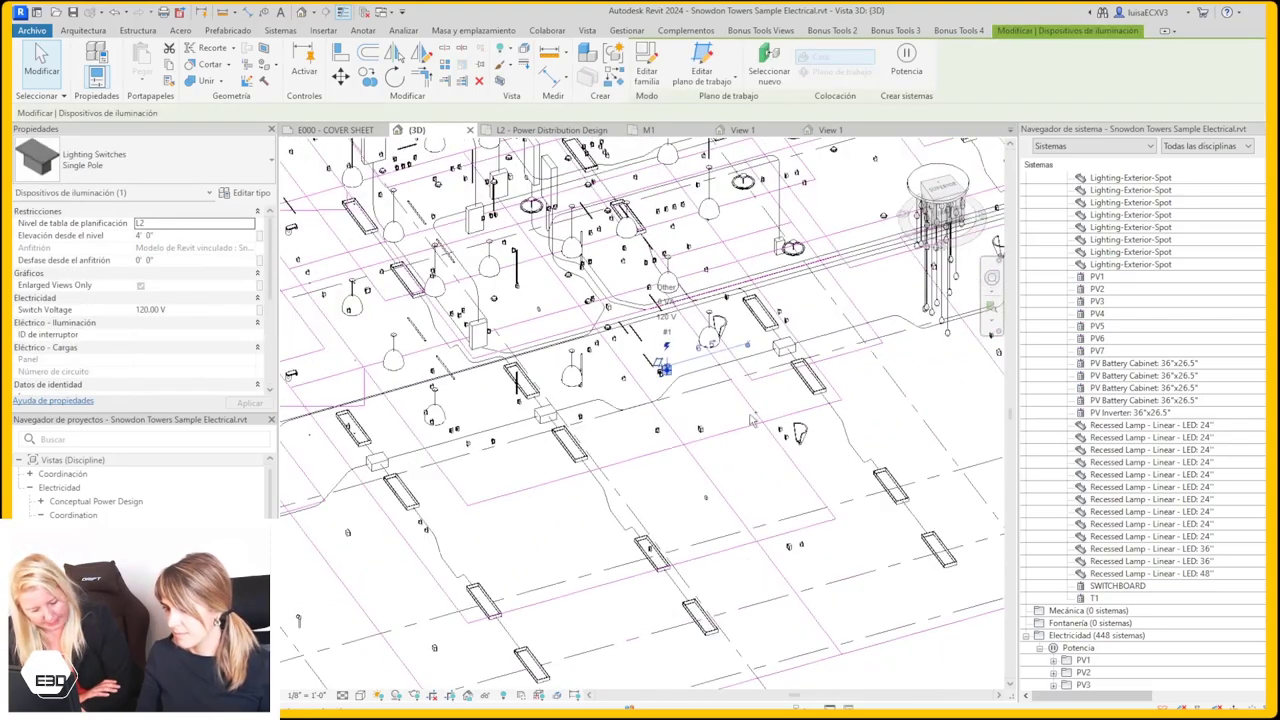
{"action": "middle_click_drag", "start_coordinate": [752, 420], "coordinate": [735, 399], "text": "shift"}
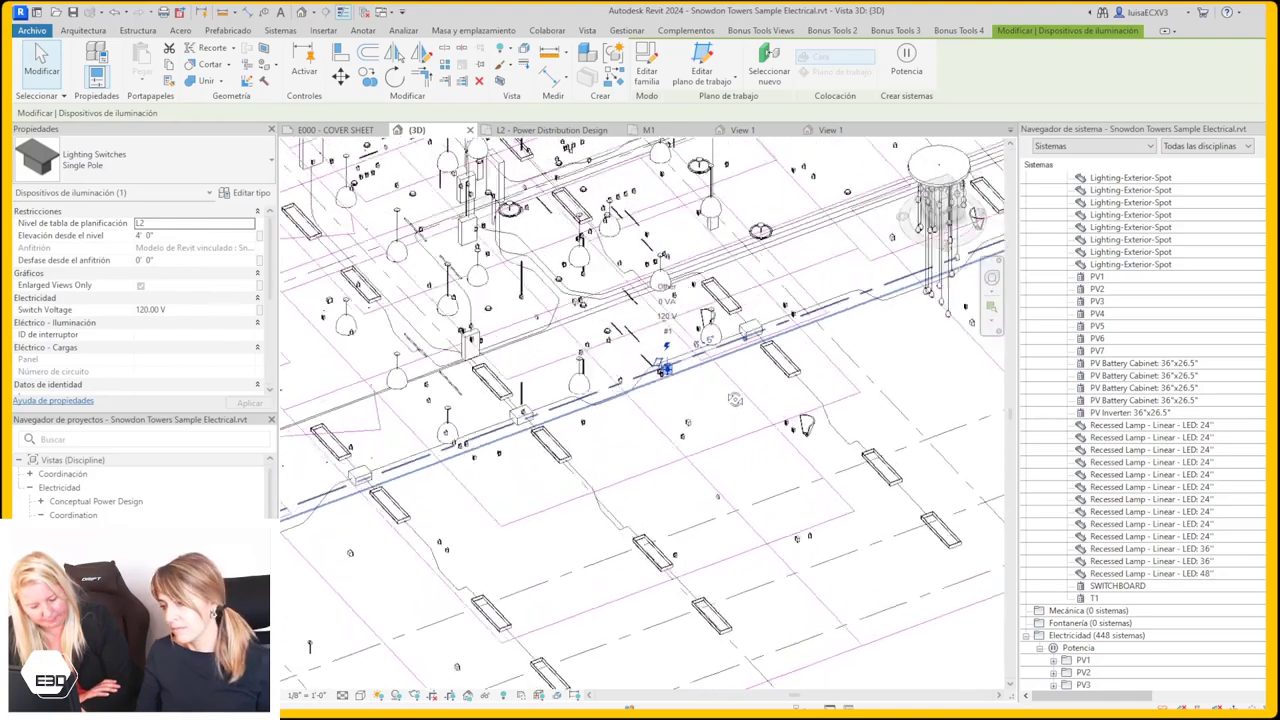
{"action": "scroll", "coordinate": [725, 380], "scroll_direction": "up", "scroll_amount": 1}
{"action": "scroll", "coordinate": [712, 340], "scroll_direction": "up", "scroll_amount": 2}
{"action": "scroll", "coordinate": [707, 330], "scroll_direction": "up", "scroll_amount": 1}
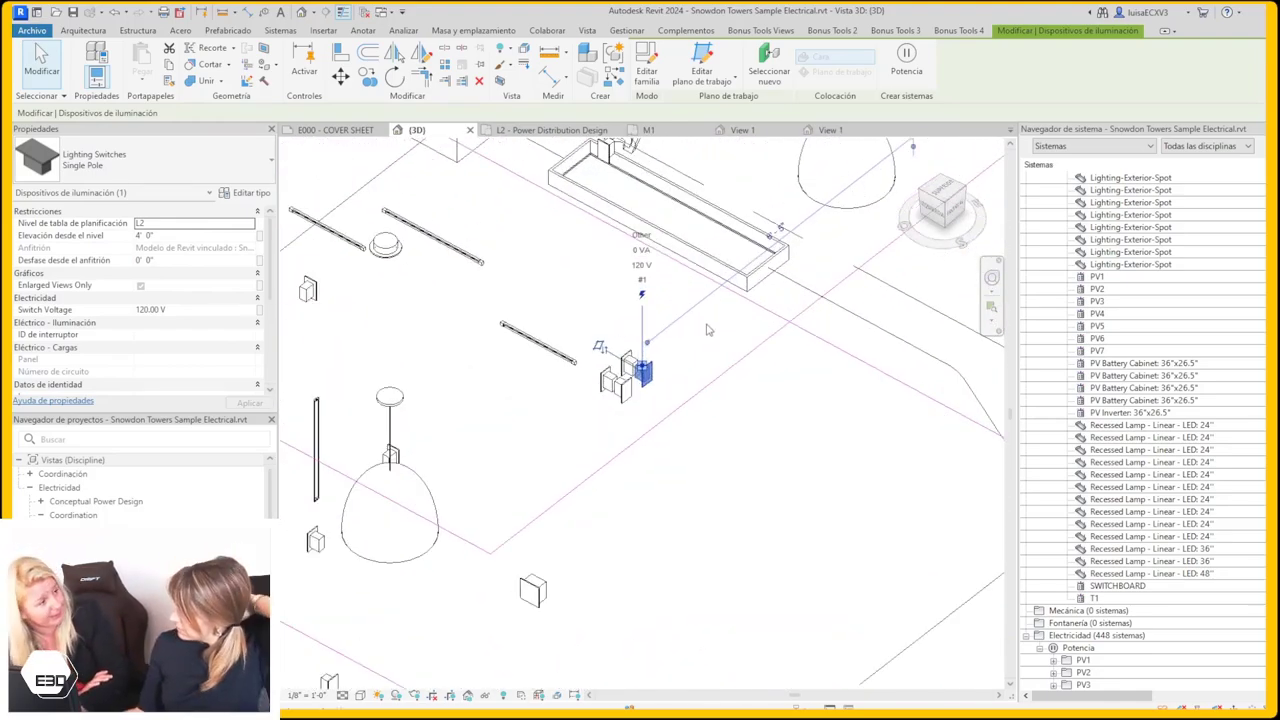
{"action": "scroll", "coordinate": [660, 432], "scroll_direction": "down", "scroll_amount": 2}
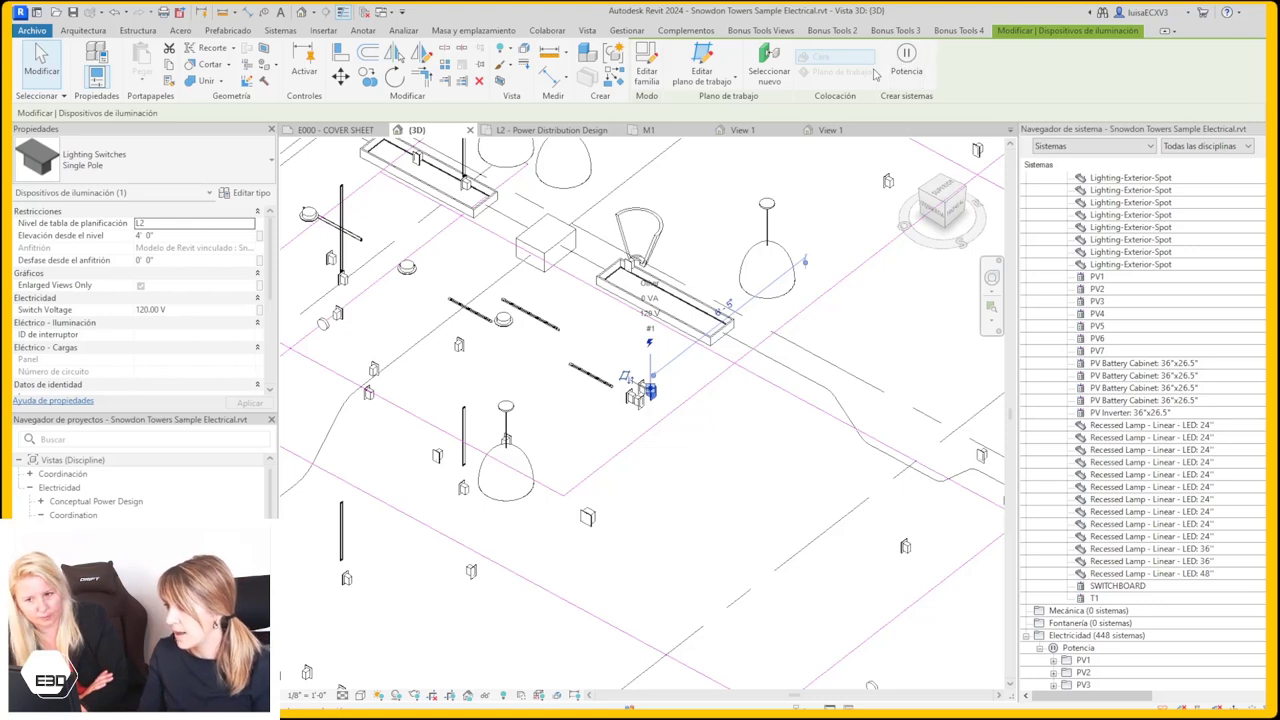
- Create a 120 V power circuit for the single-pole switch and accept its circuit settings
{"action": "left_click", "coordinate": [905, 62]}
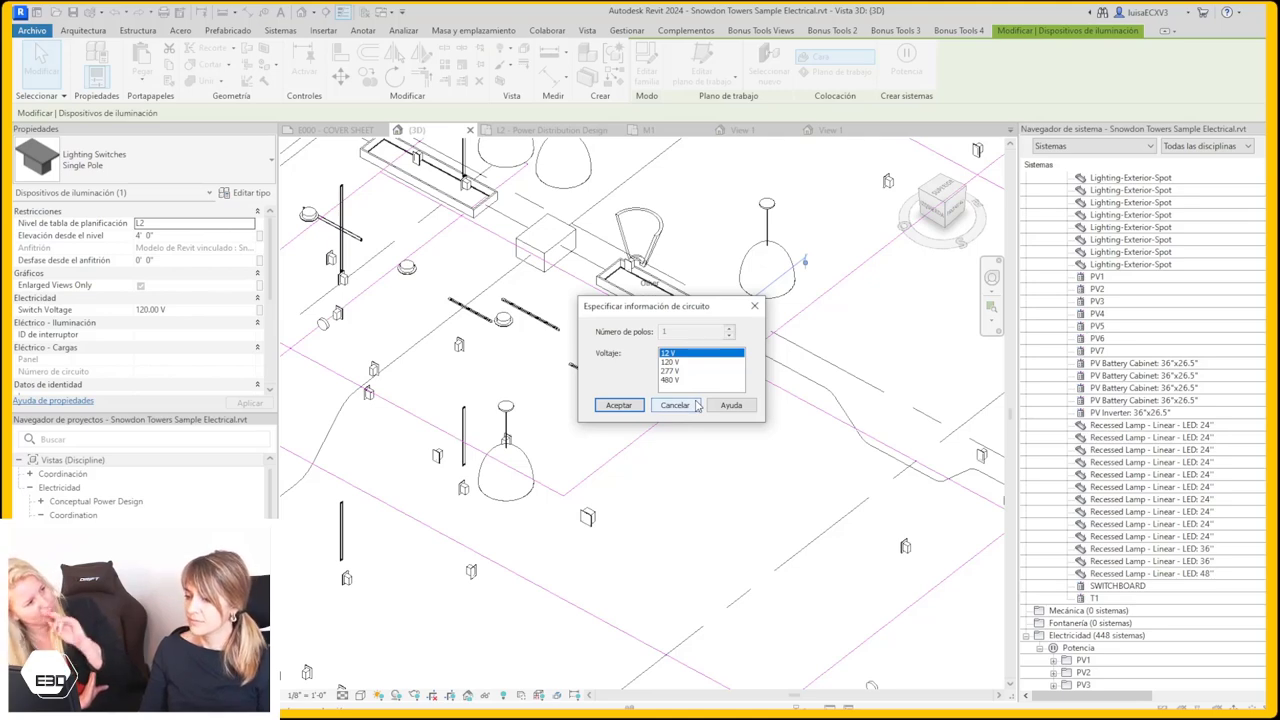
{"action": "left_click", "coordinate": [697, 404]}
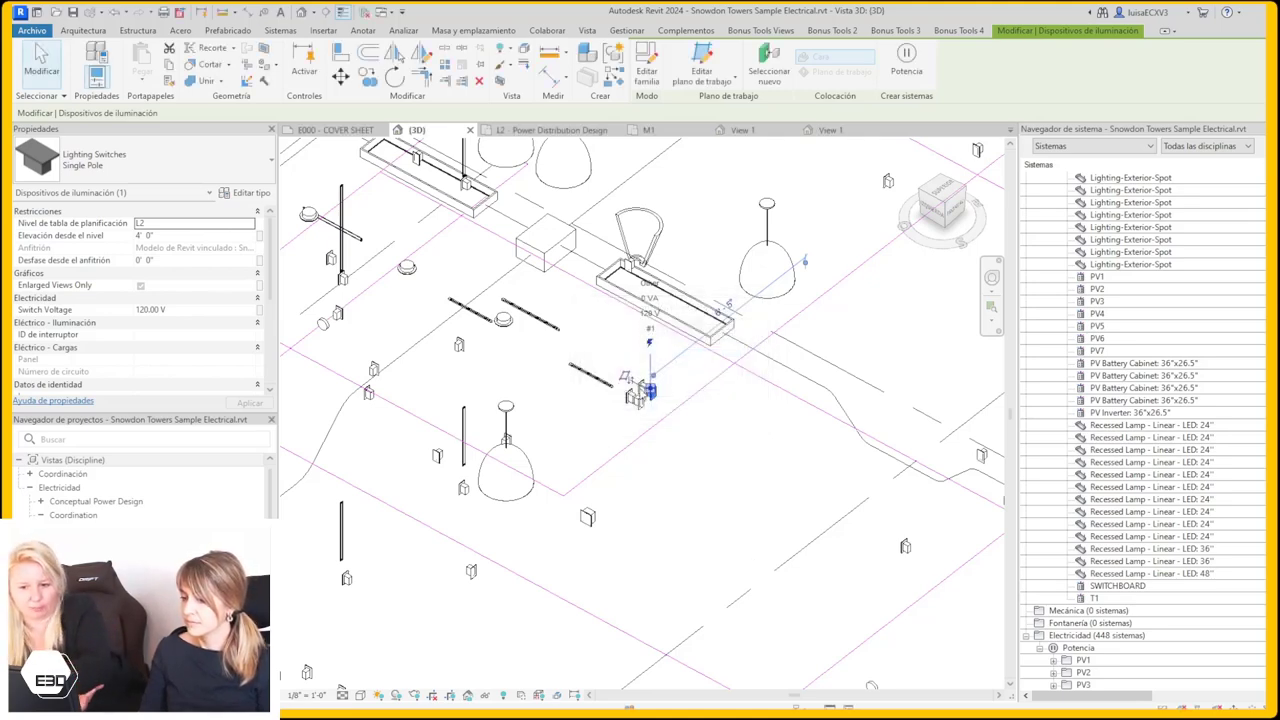
{"action": "scroll", "coordinate": [674, 400], "scroll_direction": "up", "scroll_amount": 1}
{"action": "left_click", "coordinate": [785, 262]}
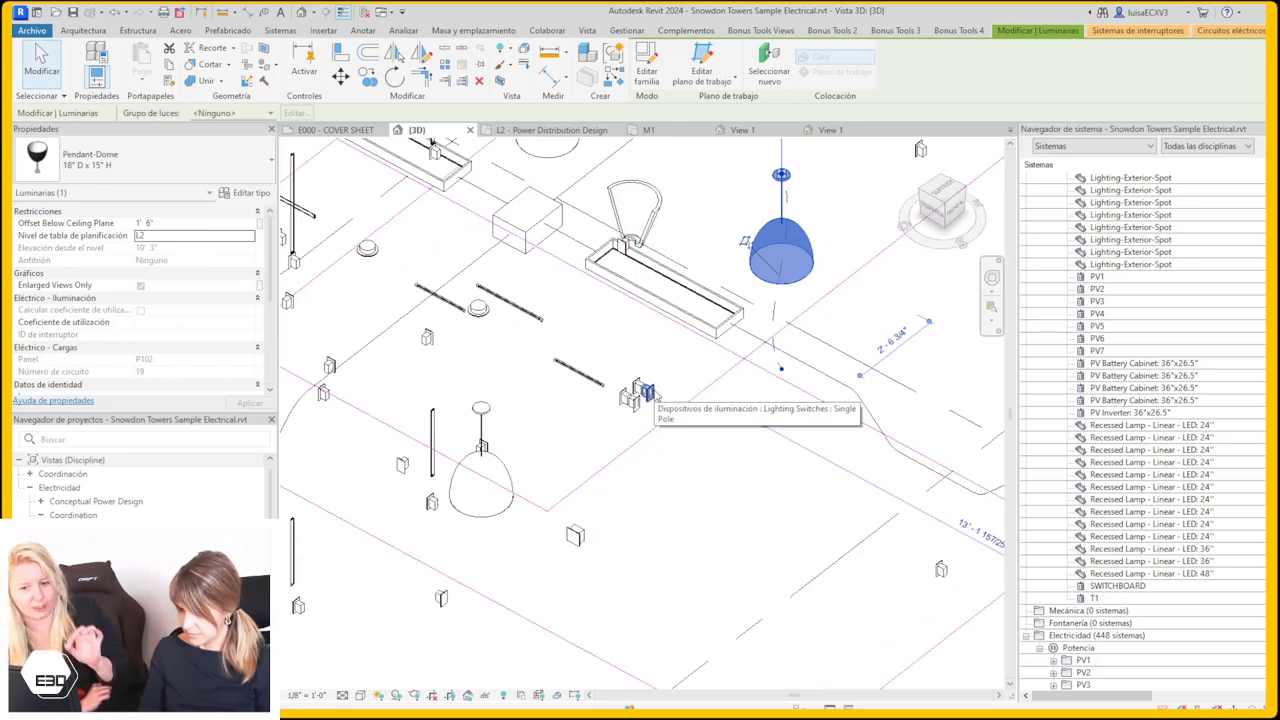
{"action": "scroll", "coordinate": [272, 268], "scroll_direction": "down", "scroll_amount": 5}
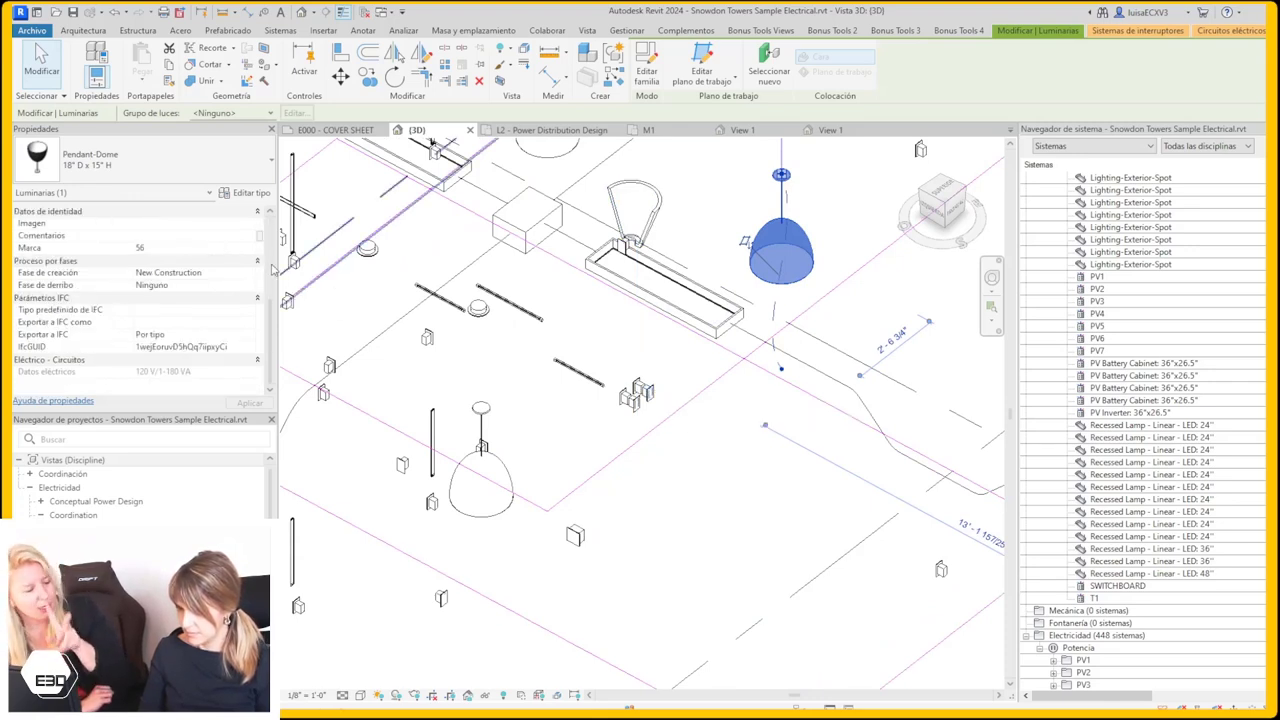
{"action": "scroll", "coordinate": [272, 268], "scroll_direction": "up", "scroll_amount": 5}
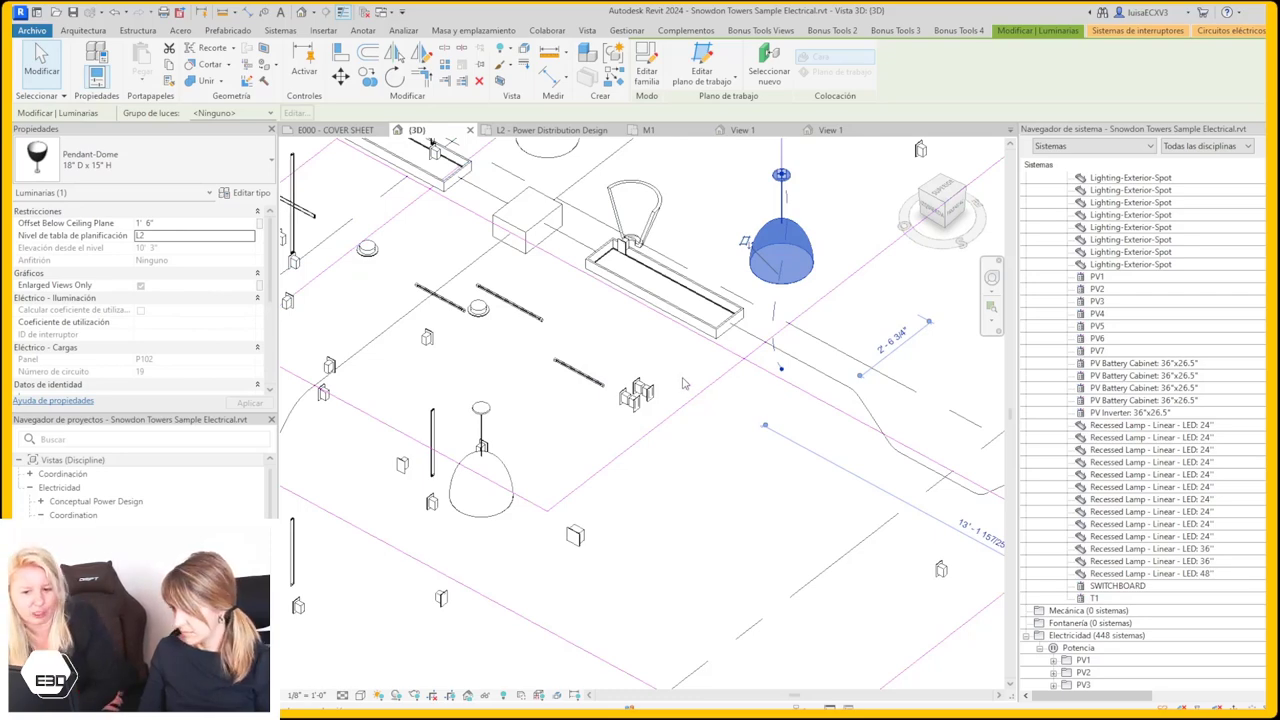
{"action": "left_click", "coordinate": [640, 393]}
{"action": "scroll", "coordinate": [645, 397], "scroll_direction": "down", "scroll_amount": 3}
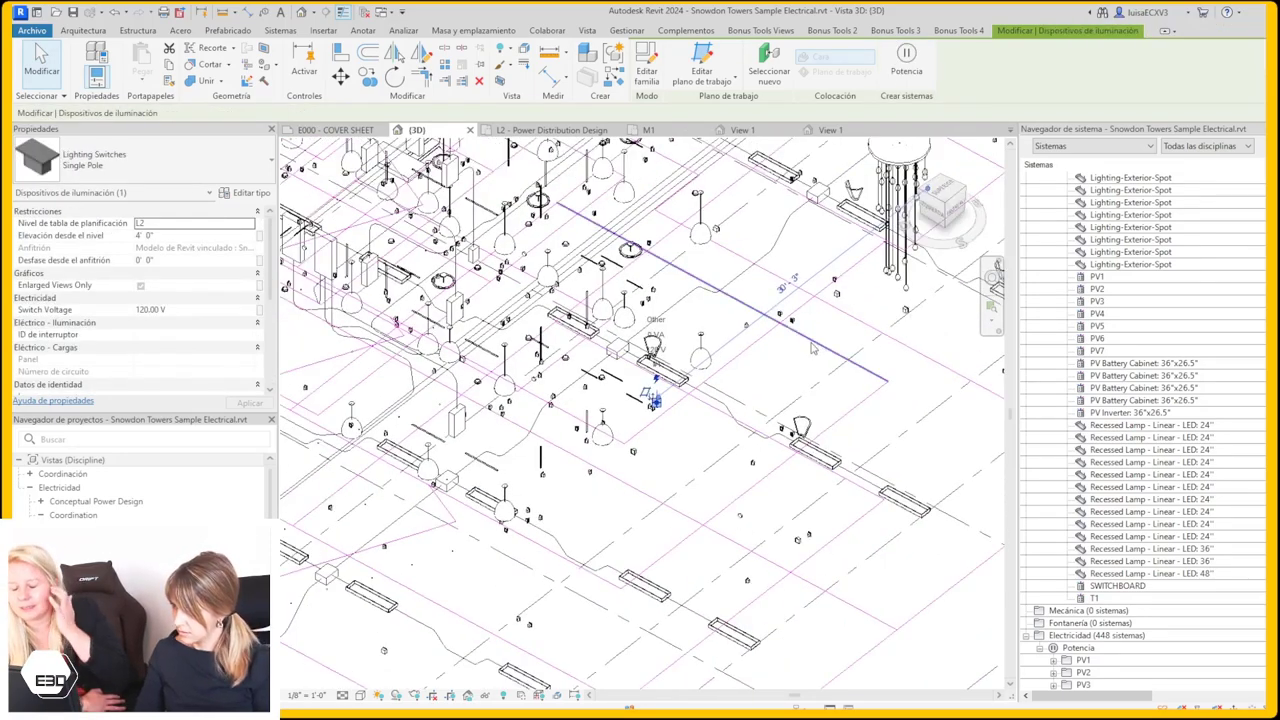
{"action": "scroll", "coordinate": [658, 440], "scroll_direction": "up", "scroll_amount": 2}
{"action": "scroll", "coordinate": [658, 440], "scroll_direction": "up", "scroll_amount": 2}
{"action": "scroll", "coordinate": [658, 440], "scroll_direction": "up", "scroll_amount": 2}
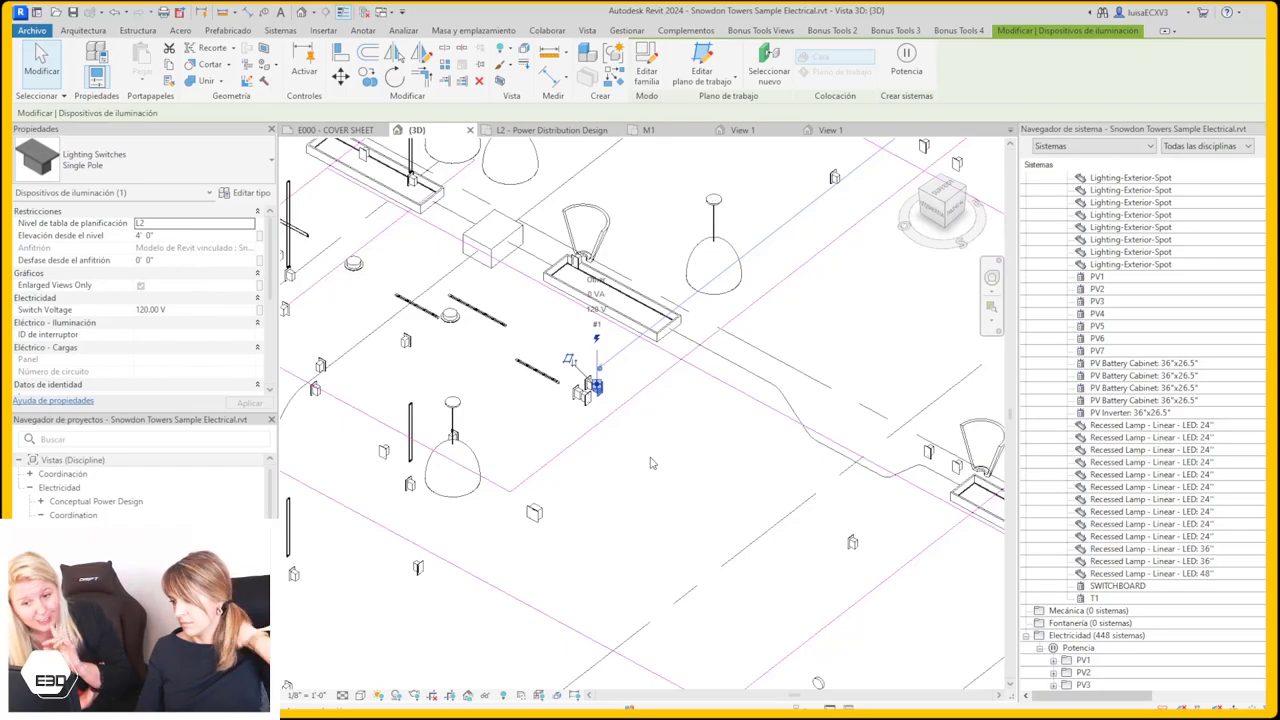
{"action": "mouse_move", "coordinate": [650, 458]}
{"action": "middle_mouse_down", "text": "shift"}
{"action": "mouse_move", "coordinate": [583, 455]}
{"action": "mouse_move", "coordinate": [610, 445]}
{"action": "middle_mouse_up", "text": "shift"}
{"action": "scroll", "coordinate": [700, 380], "scroll_direction": "up", "scroll_amount": 3}
{"action": "left_click", "coordinate": [735, 340]}
{"action": "scroll", "coordinate": [540, 460], "scroll_direction": "down", "scroll_amount": 1}
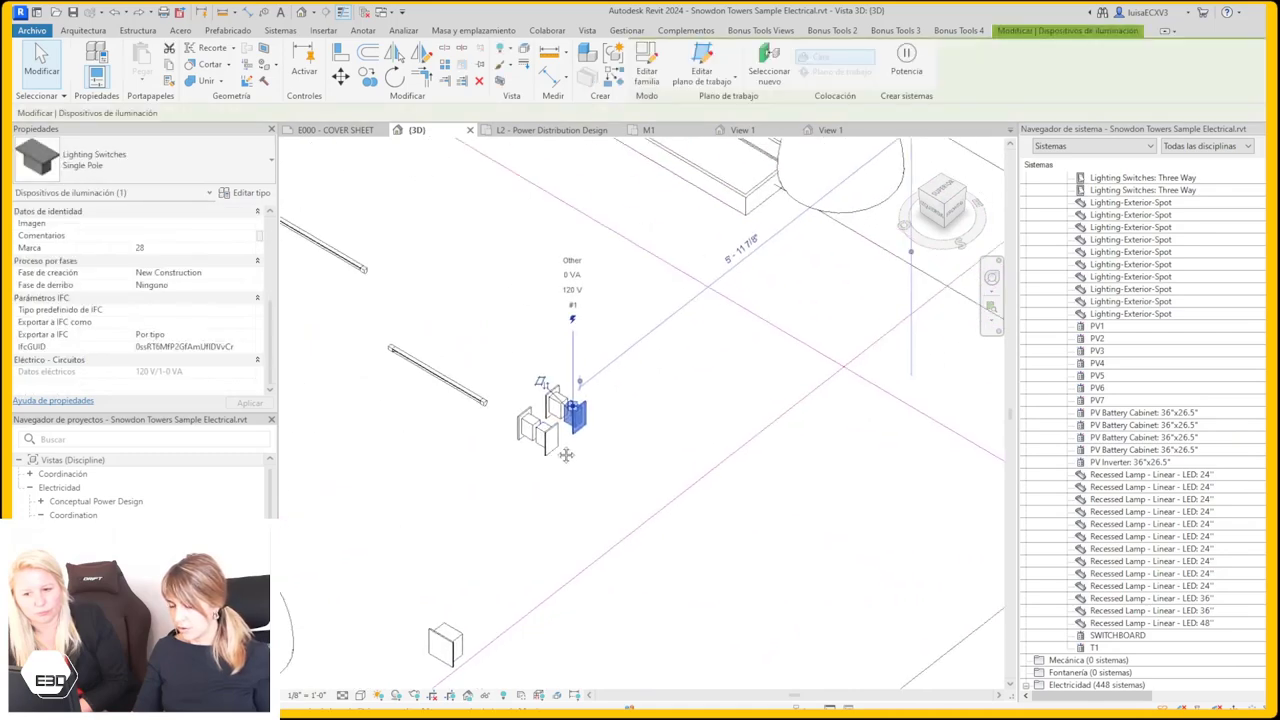
{"action": "scroll", "coordinate": [540, 460], "scroll_direction": "down", "scroll_amount": 1}
{"action": "scroll", "coordinate": [560, 555], "scroll_direction": "down", "scroll_amount": 1}
{"action": "scroll", "coordinate": [563, 546], "scroll_direction": "down", "scroll_amount": 1}
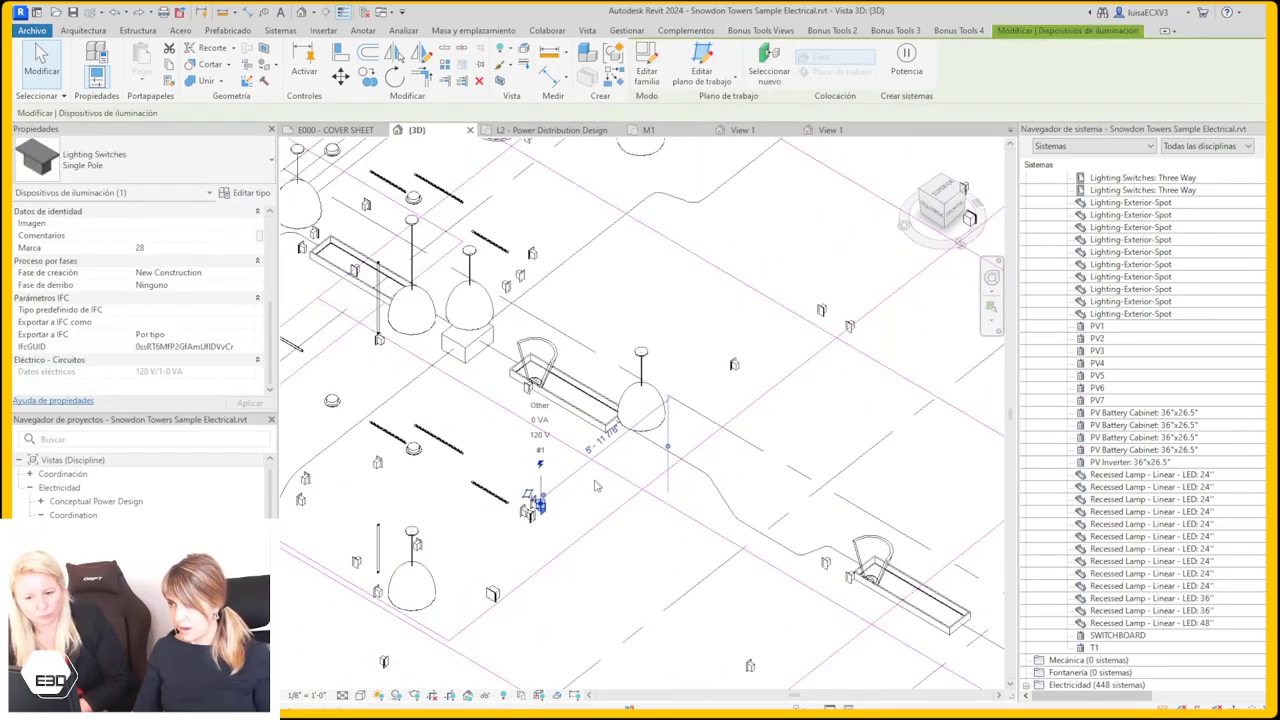
{"action": "scroll", "coordinate": [549, 291], "scroll_direction": "down", "scroll_amount": 1}
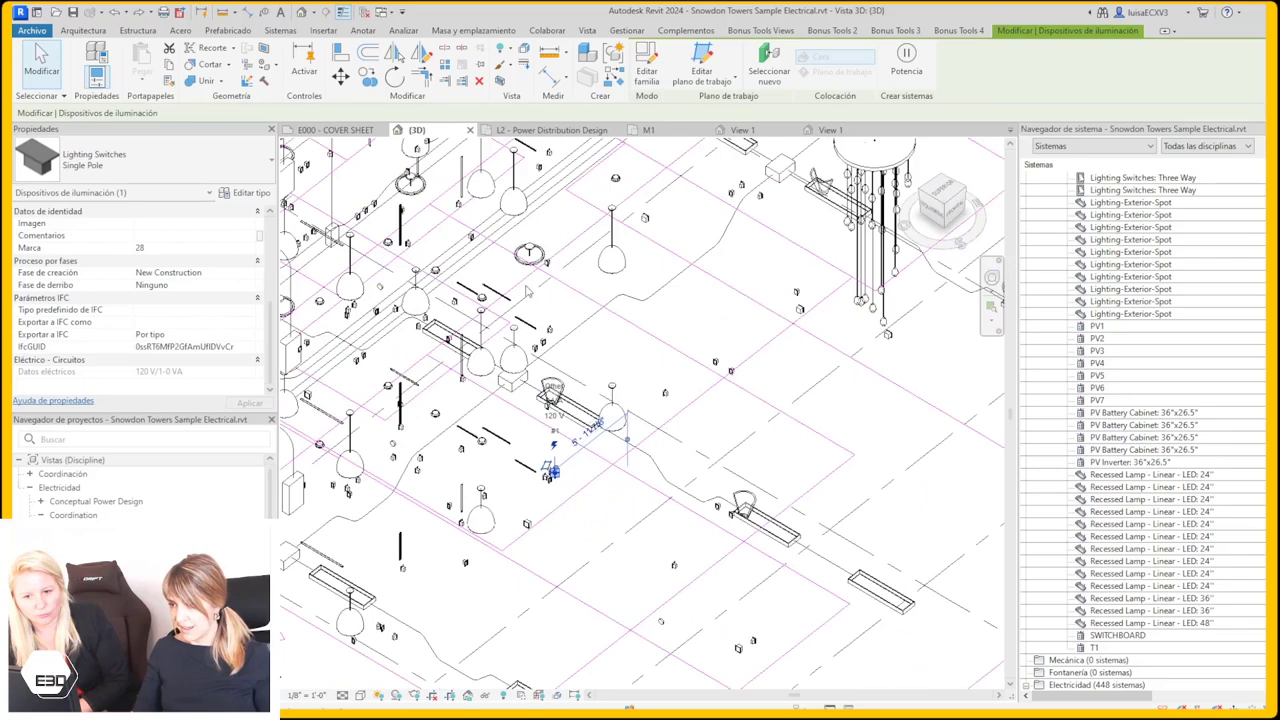
{"action": "key", "text": "Tab"}
{"action": "left_click", "coordinate": [549, 478]}
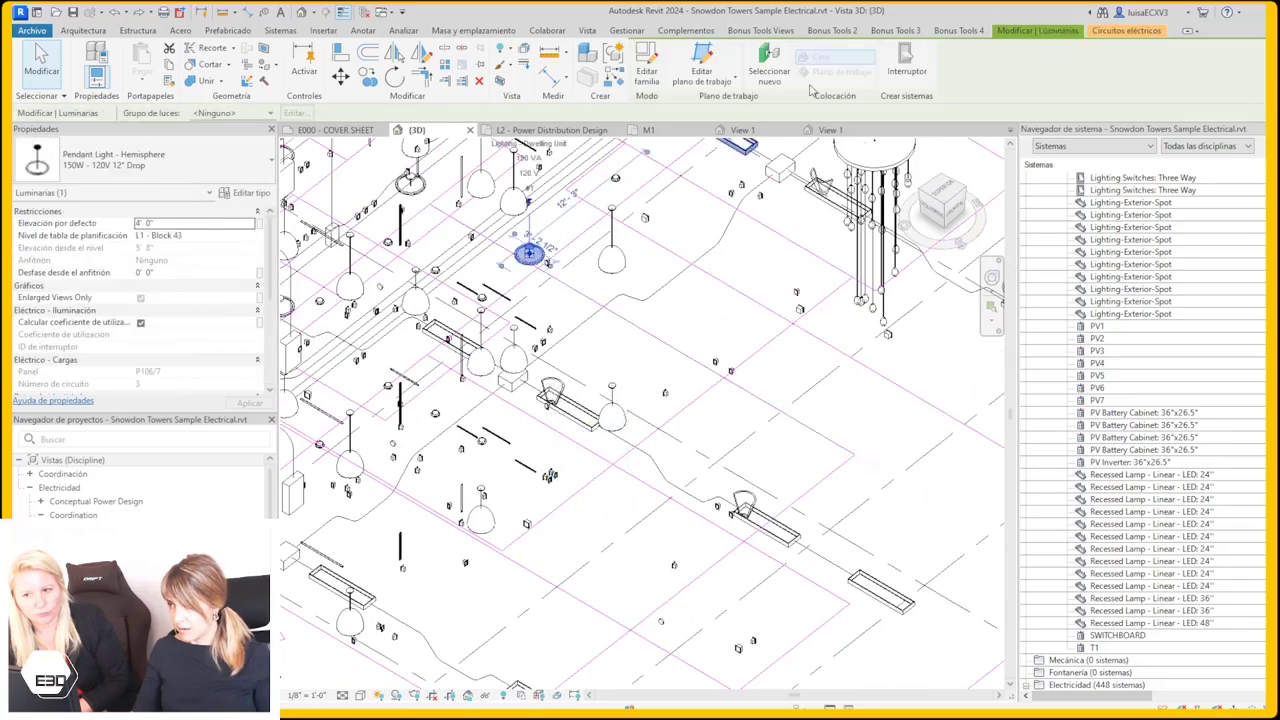
{"action": "left_click", "coordinate": [549, 490]}
{"action": "scroll", "coordinate": [555, 485], "scroll_direction": "up", "scroll_amount": 3}
{"action": "scroll", "coordinate": [178, 288], "scroll_direction": "up", "scroll_amount": 5}
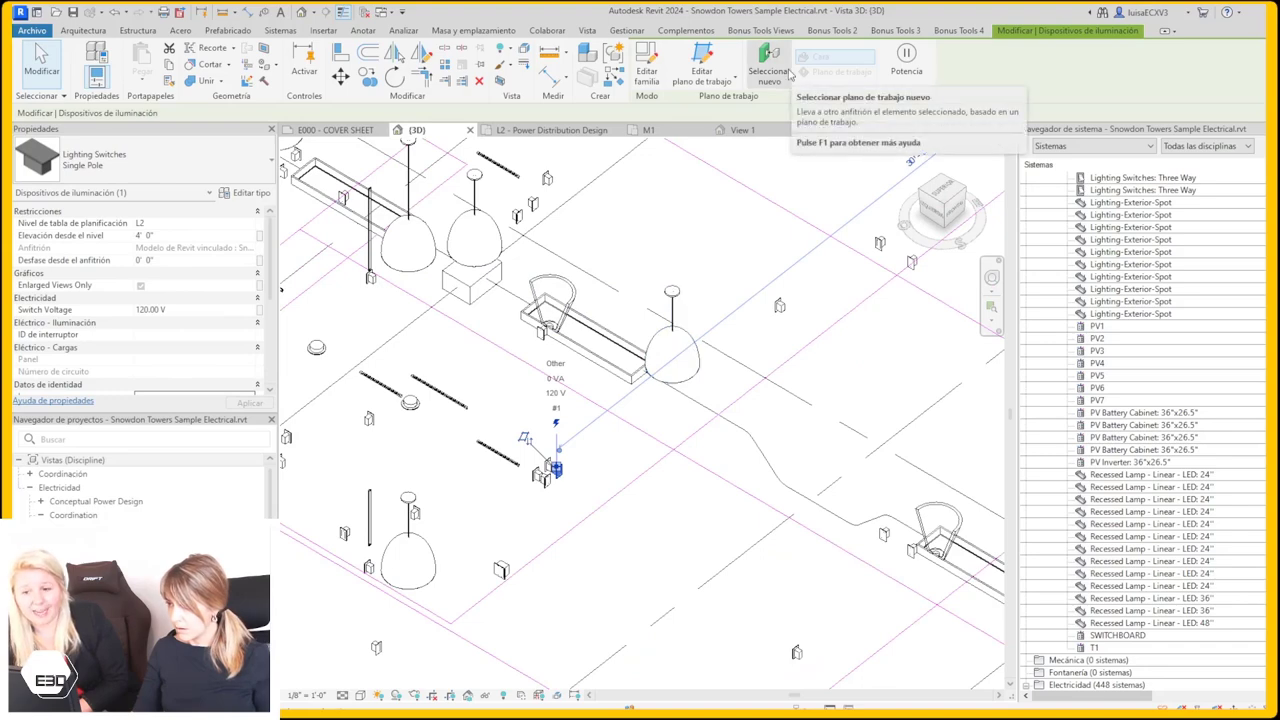
- Select the hemisphere pendant light and assign the new lighting switch as its controlling switch
{"action": "left_click", "coordinate": [585, 472]}
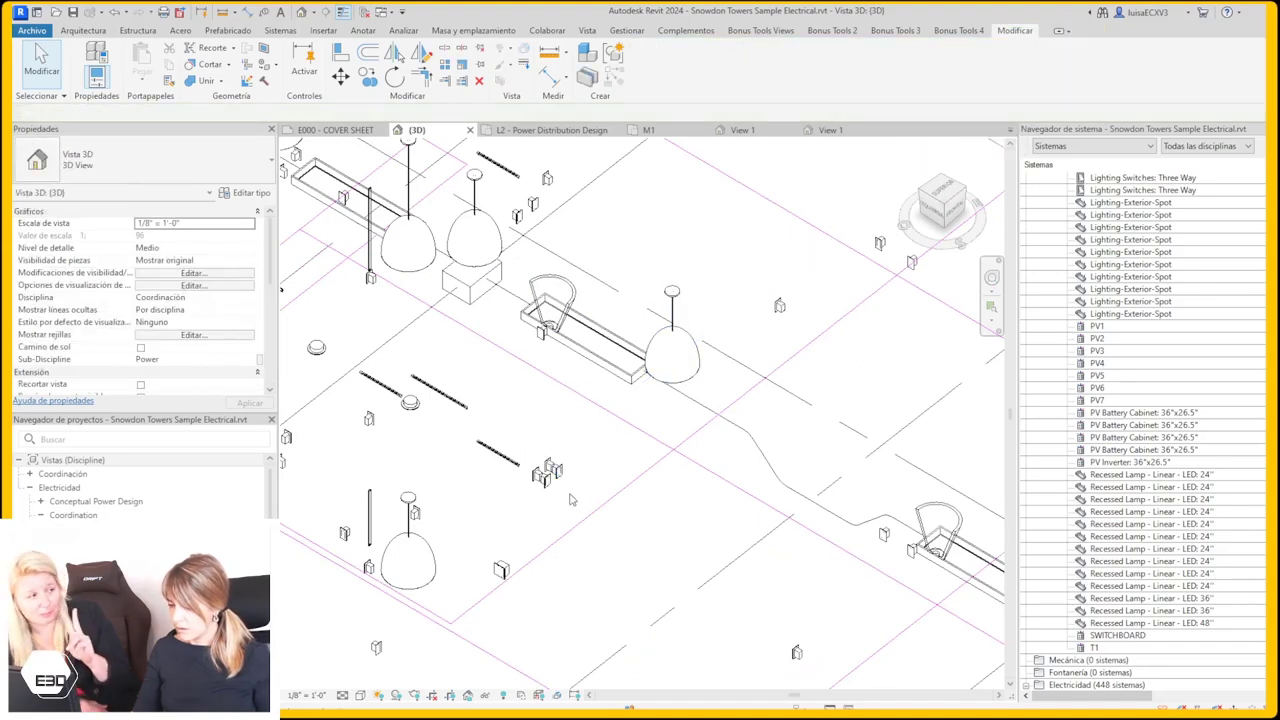
{"action": "scroll", "coordinate": [572, 495], "scroll_direction": "down", "scroll_amount": 2}
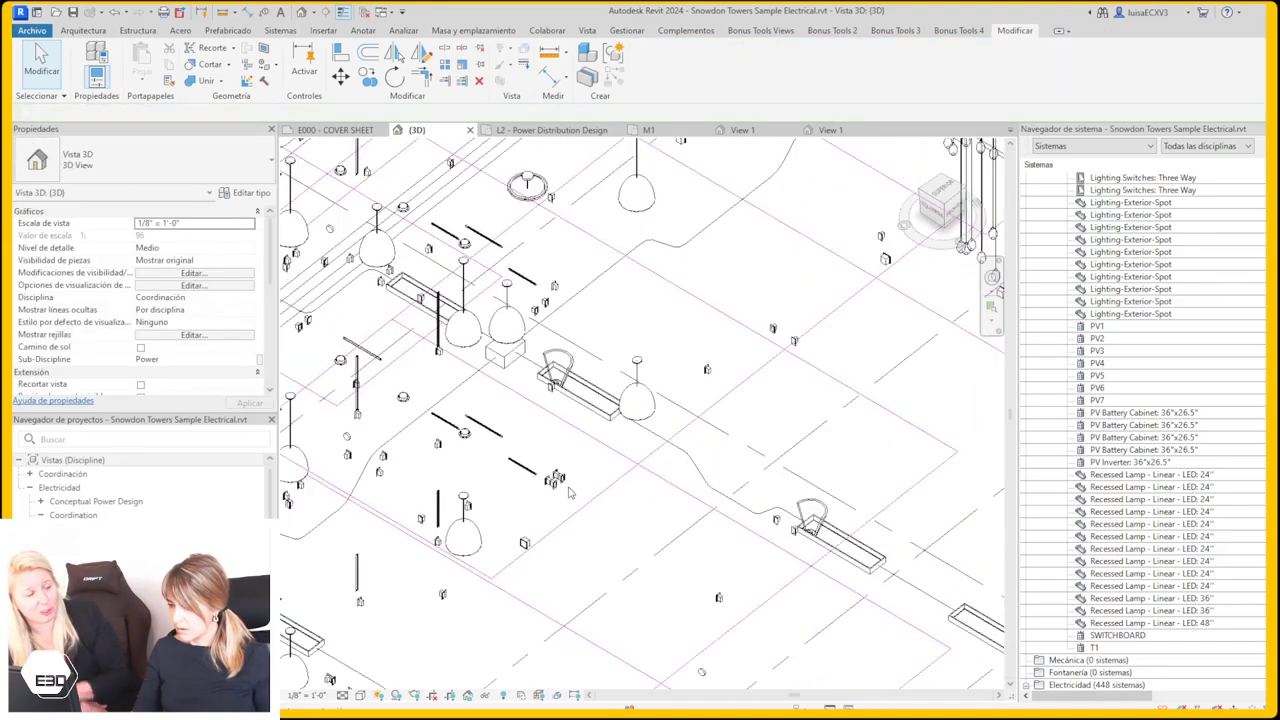
{"action": "left_click", "coordinate": [524, 189]}
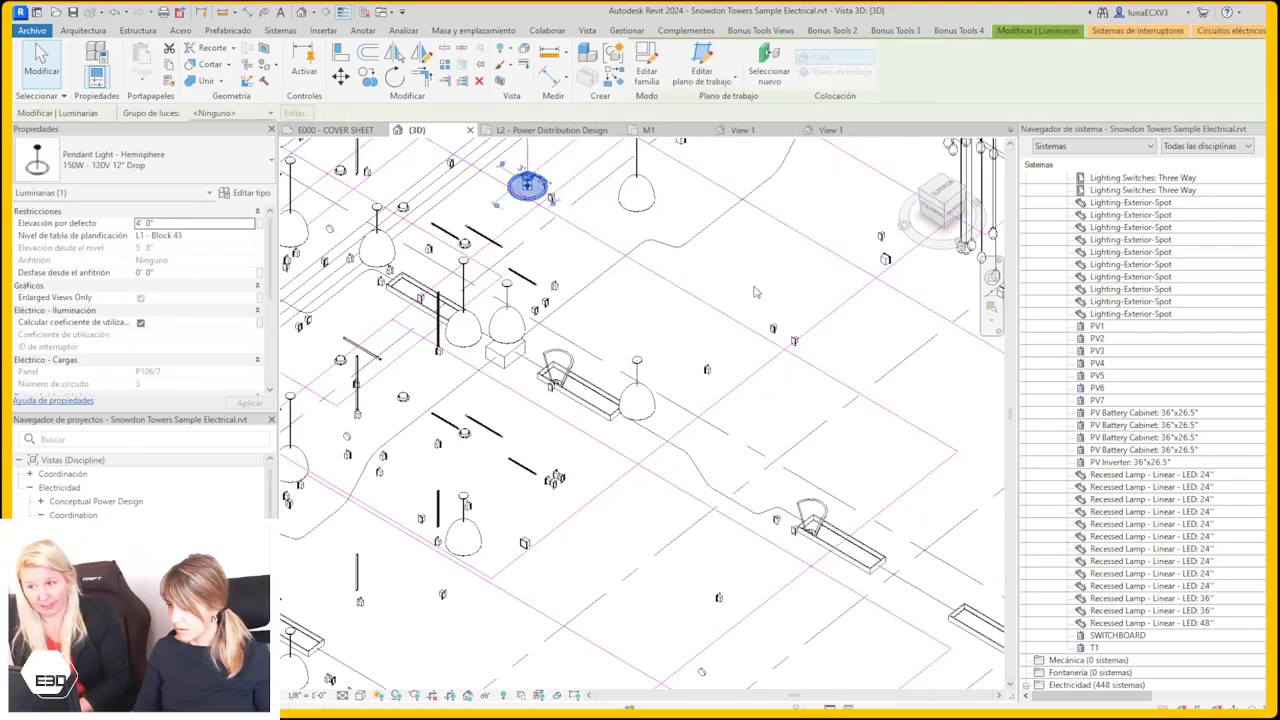
{"action": "left_click", "coordinate": [1111, 33]}
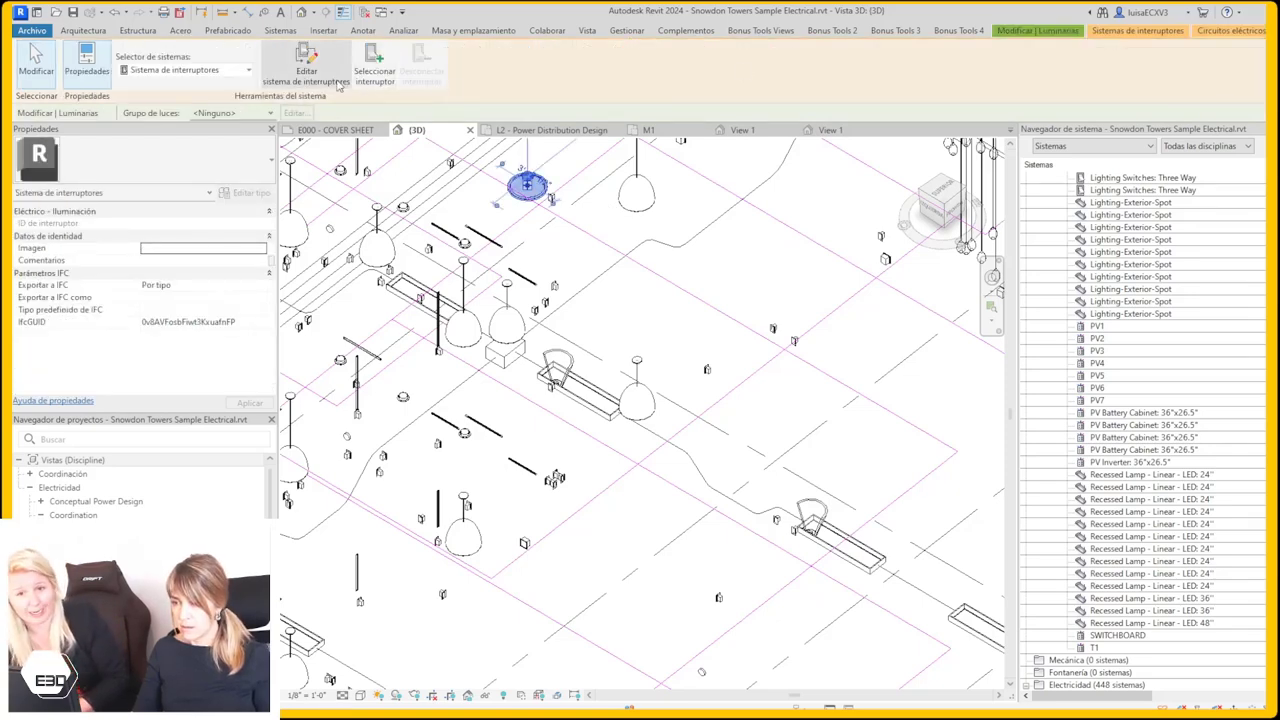
{"action": "left_click", "coordinate": [378, 86]}
{"action": "left_click", "coordinate": [551, 286]}
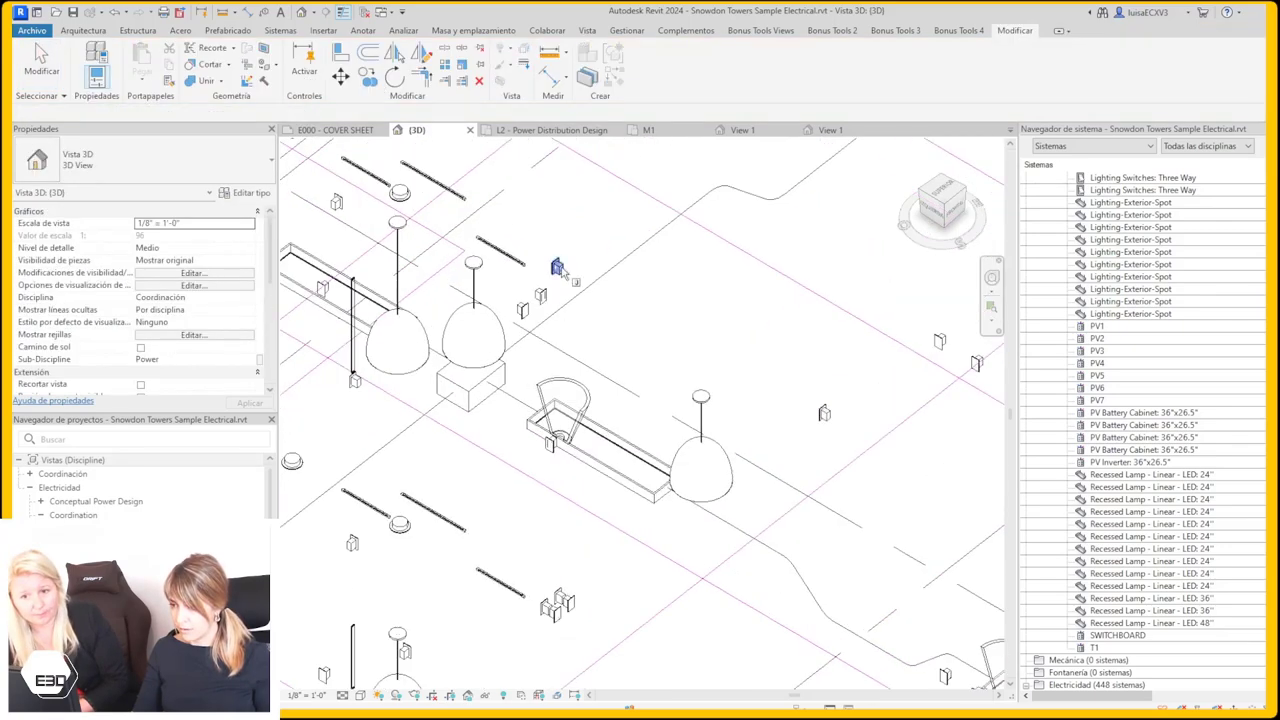
- Reselect the hemisphere pendant light and enter Edit Switch System mode
{"action": "left_click", "coordinate": [537, 287]}
{"action": "left_click", "coordinate": [1168, 32]}
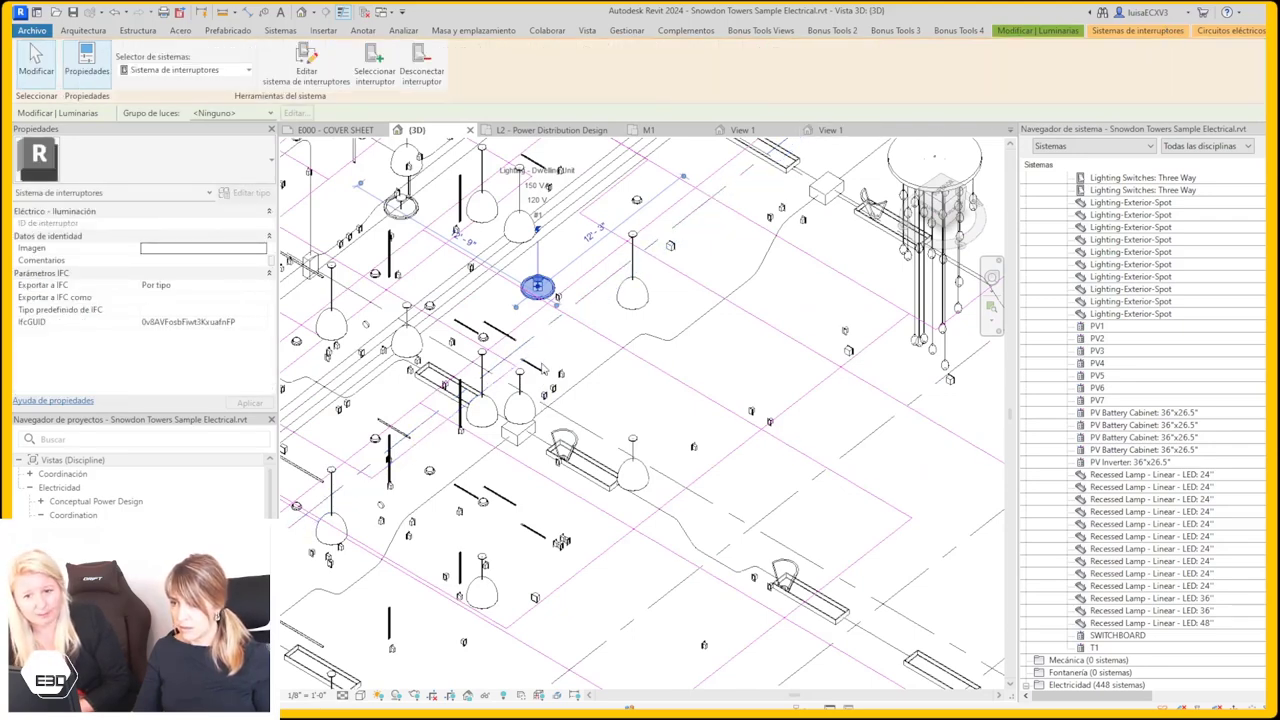
{"action": "left_click", "coordinate": [312, 68]}
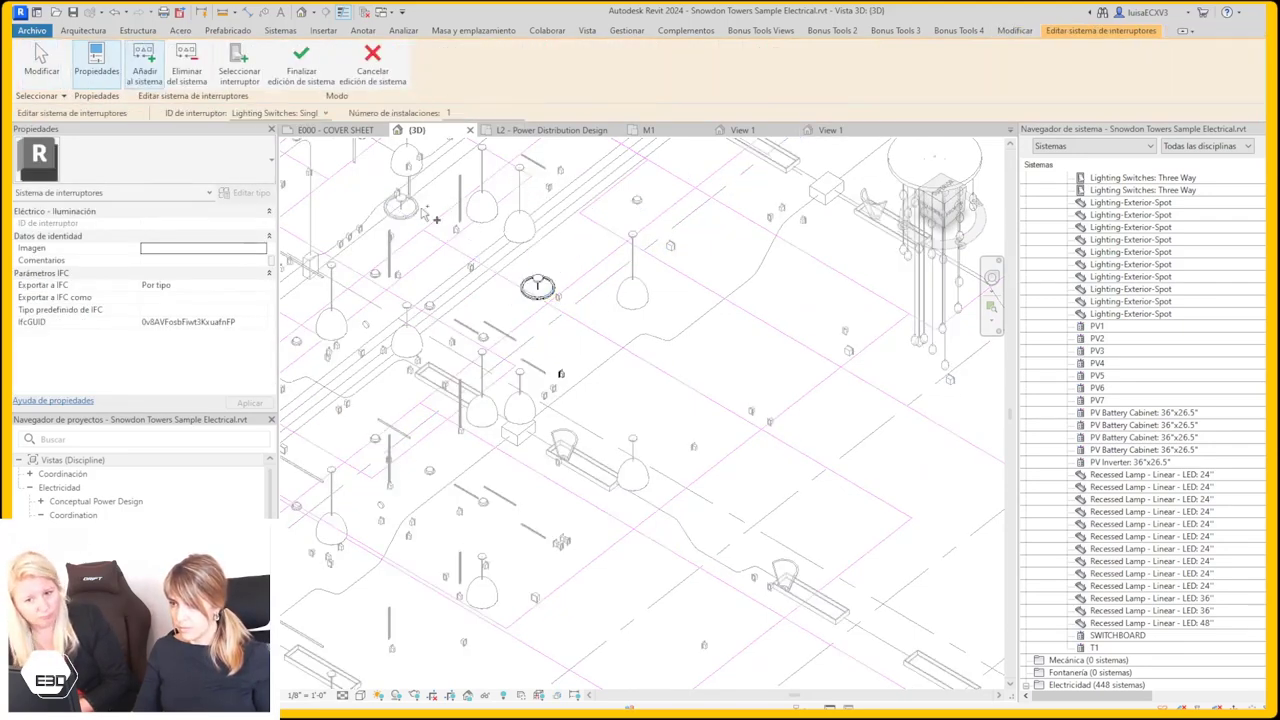
{"action": "scroll", "coordinate": [500, 500], "scroll_direction": "down", "scroll_amount": 2}
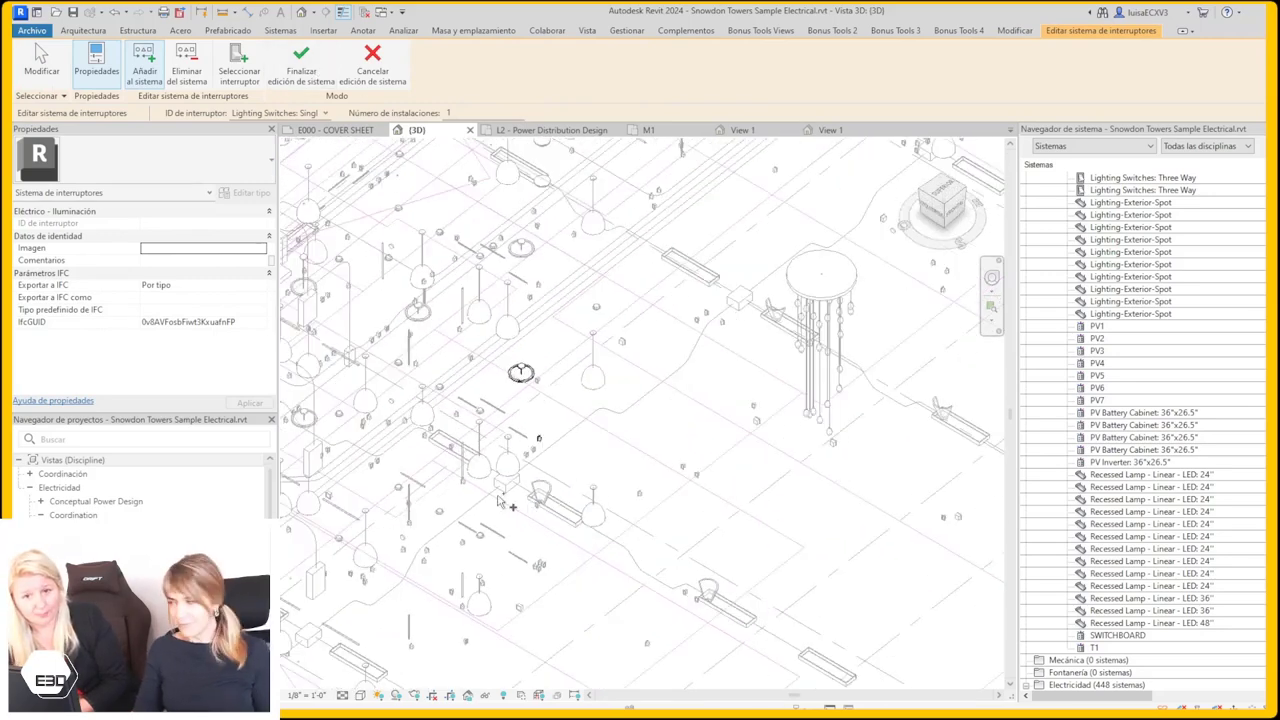
{"action": "scroll", "coordinate": [500, 450], "scroll_direction": "up", "scroll_amount": 2}
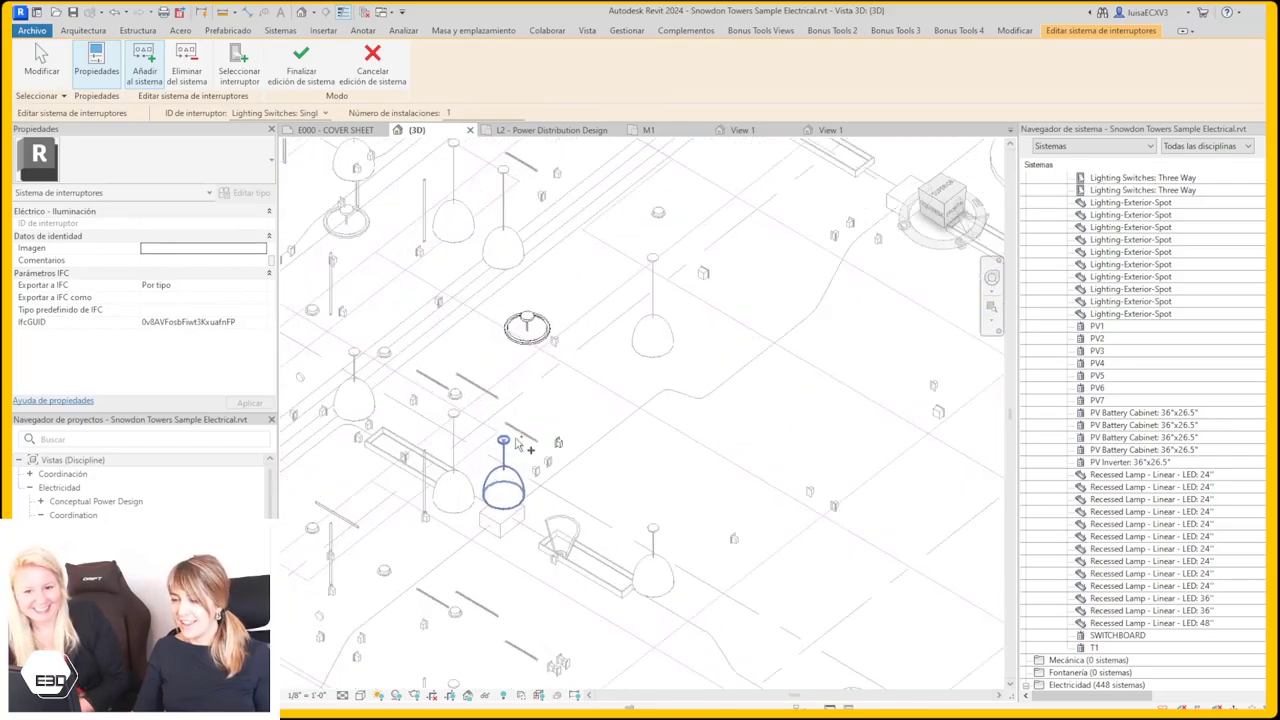
{"action": "scroll", "coordinate": [520, 470], "scroll_direction": "up", "scroll_amount": 2}
{"action": "scroll", "coordinate": [540, 485], "scroll_direction": "up", "scroll_amount": 2}
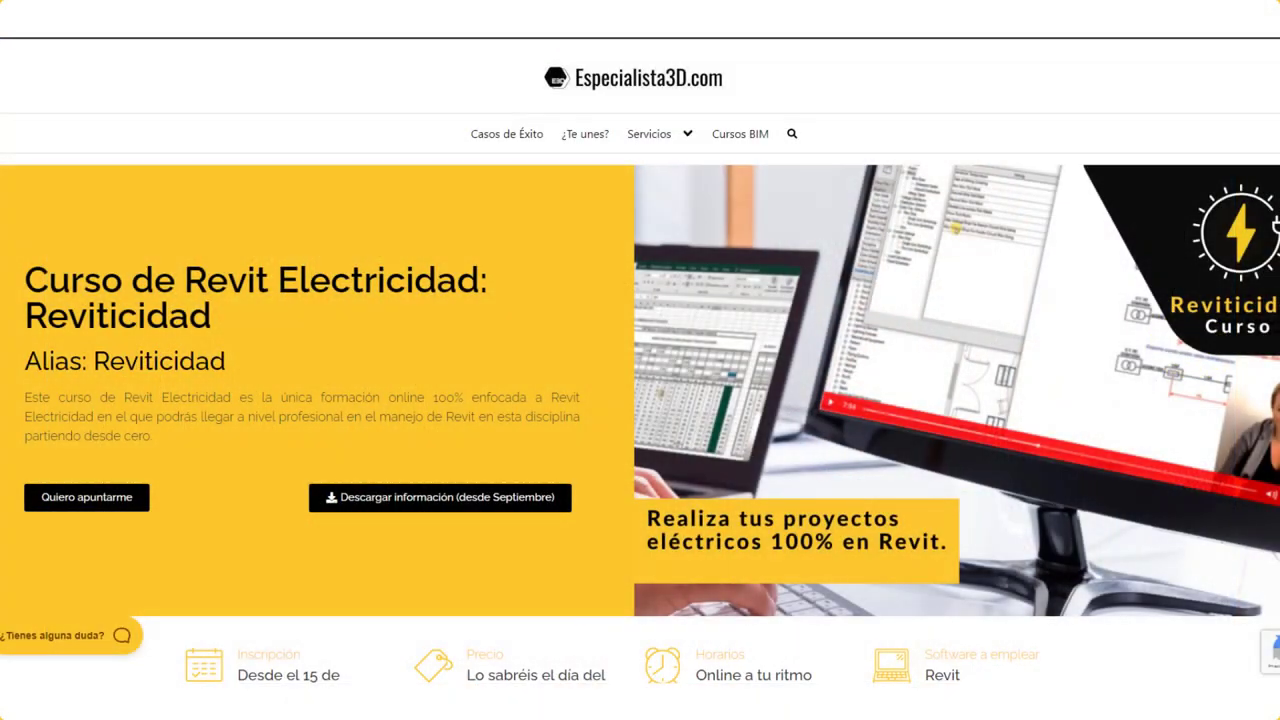
- Jump to the Temario syllabus section of the Revit Electricidad course page
{"action": "scroll", "coordinate": [1204, 355], "scroll_direction": "down", "scroll_amount": 5}
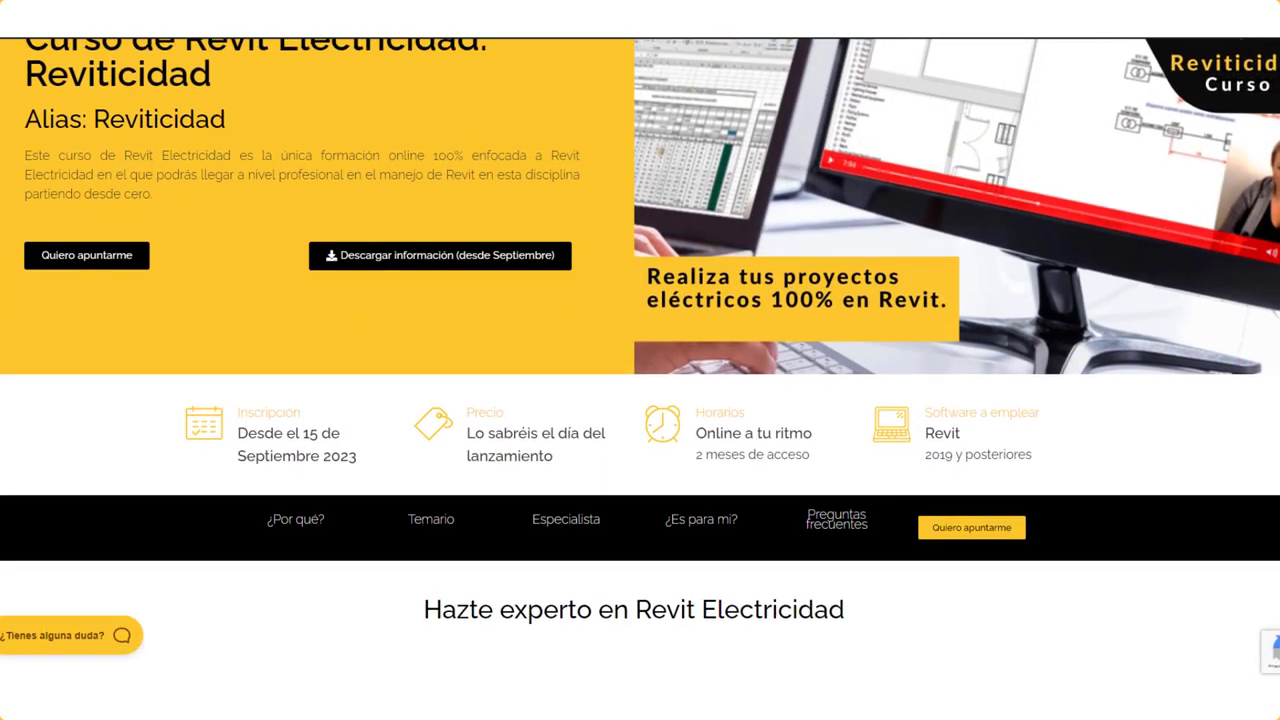
{"action": "scroll", "coordinate": [905, 211], "scroll_direction": "down", "scroll_amount": 2}
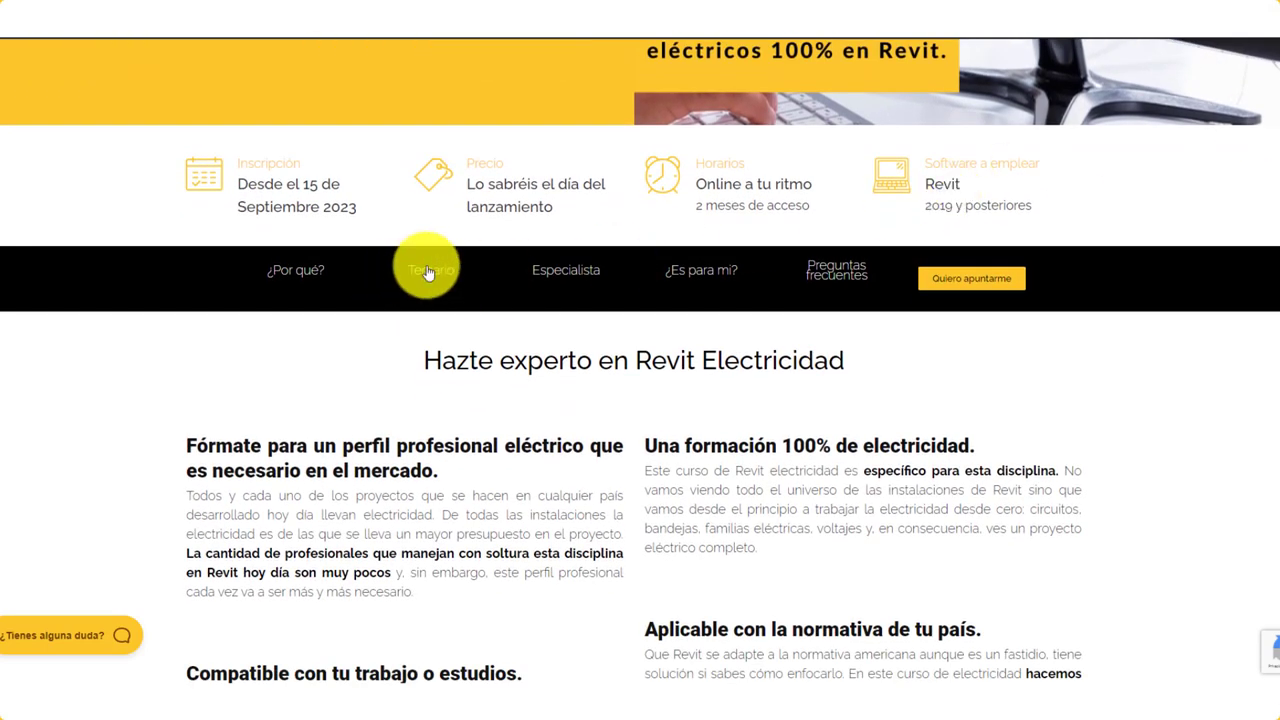
{"action": "left_click", "coordinate": [427, 272]}
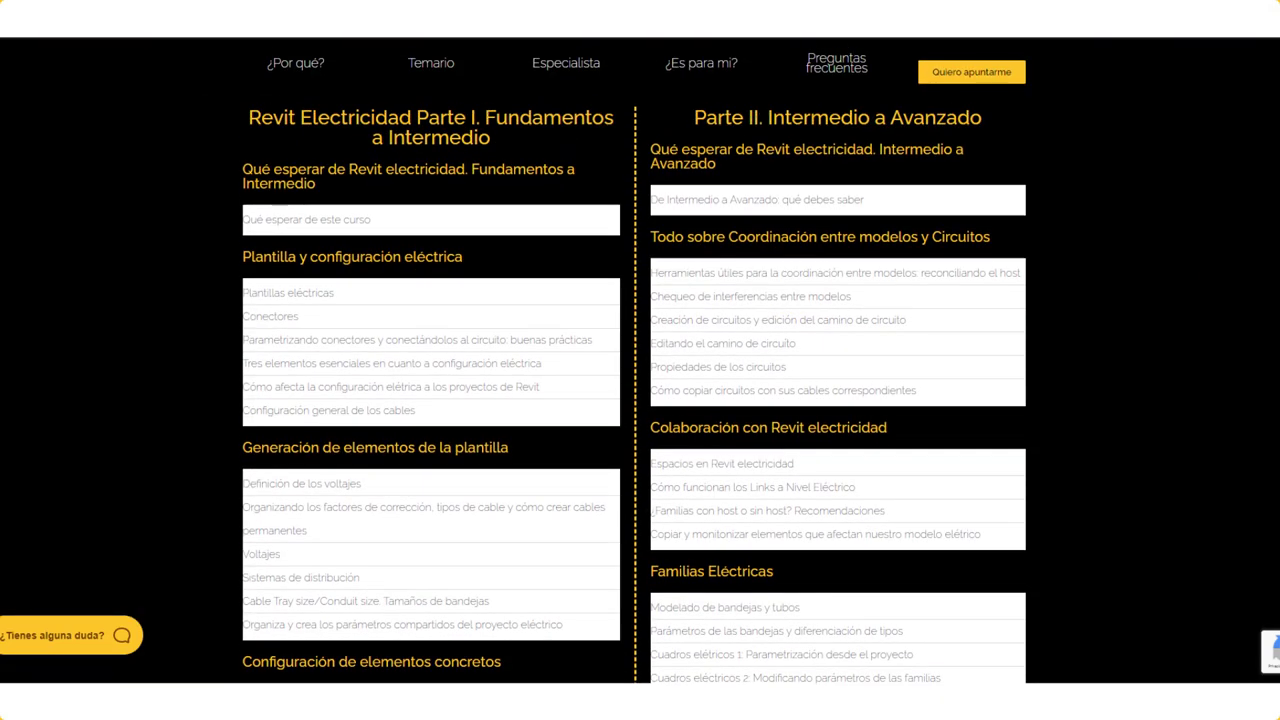
{"action": "scroll", "coordinate": [967, 157], "scroll_direction": "up", "scroll_amount": 1}
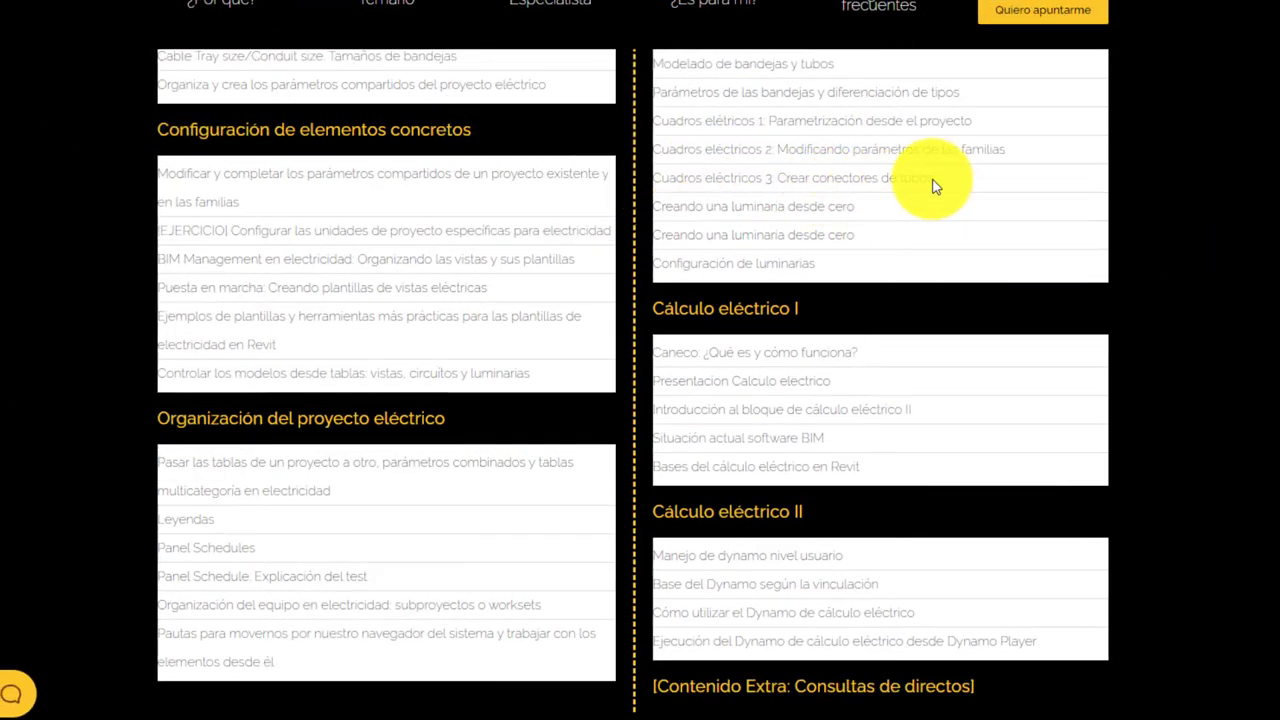
{"action": "scroll", "coordinate": [633, 376], "scroll_direction": "up", "scroll_amount": 5}
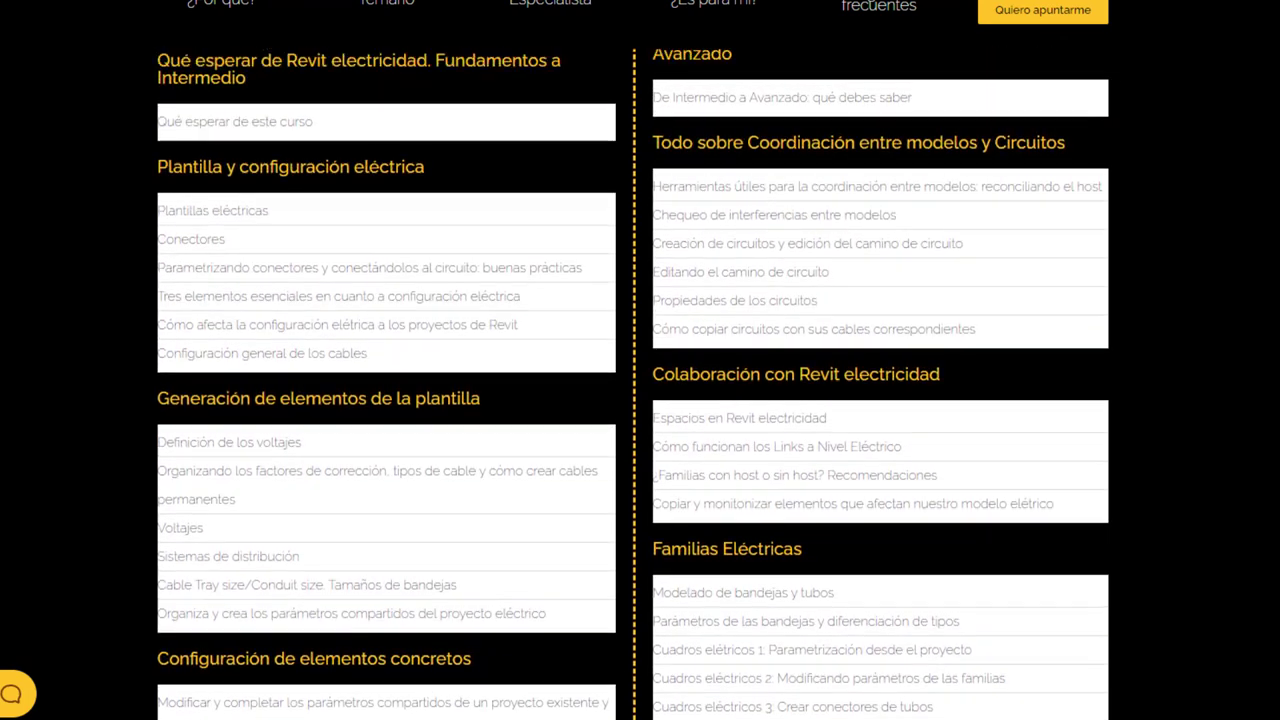